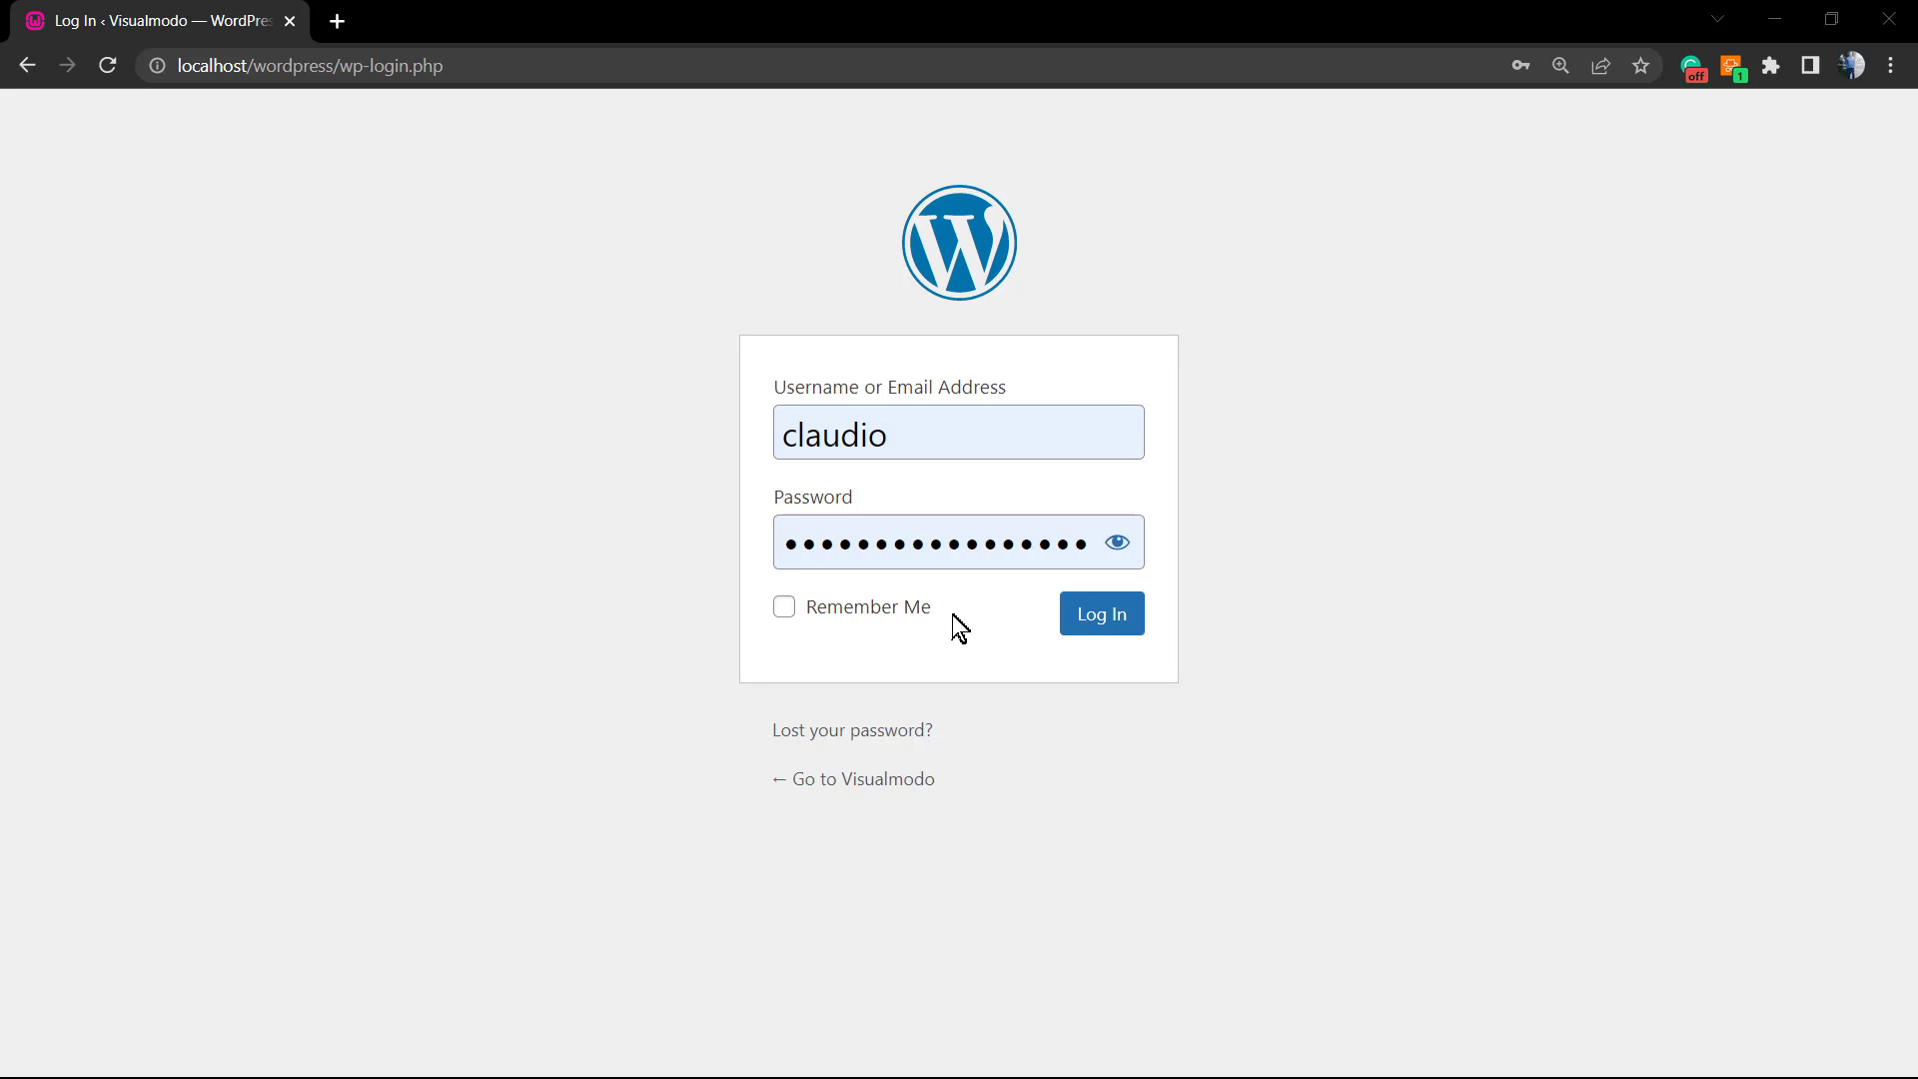
Tick the Remember Me checkbox beneath the WordPress login fields
drag(803, 608, 929, 616)
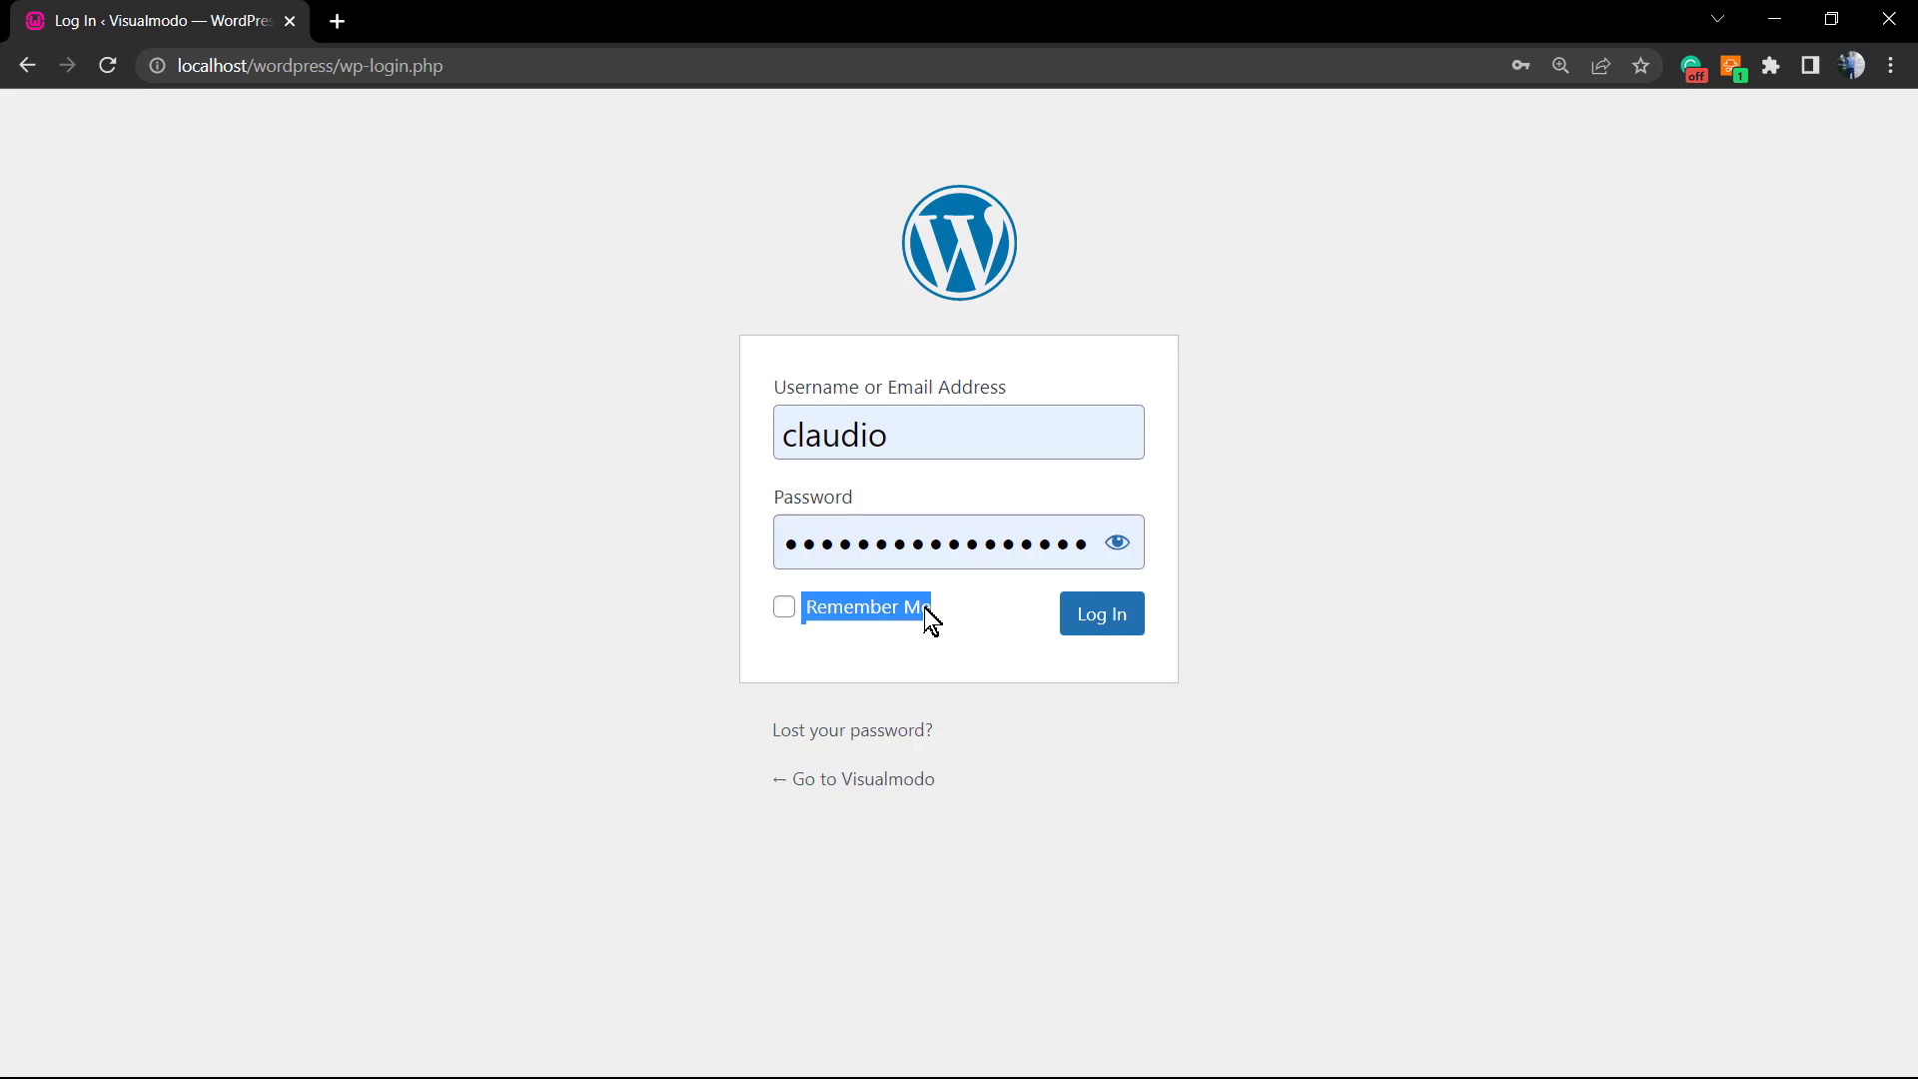
click(939, 621)
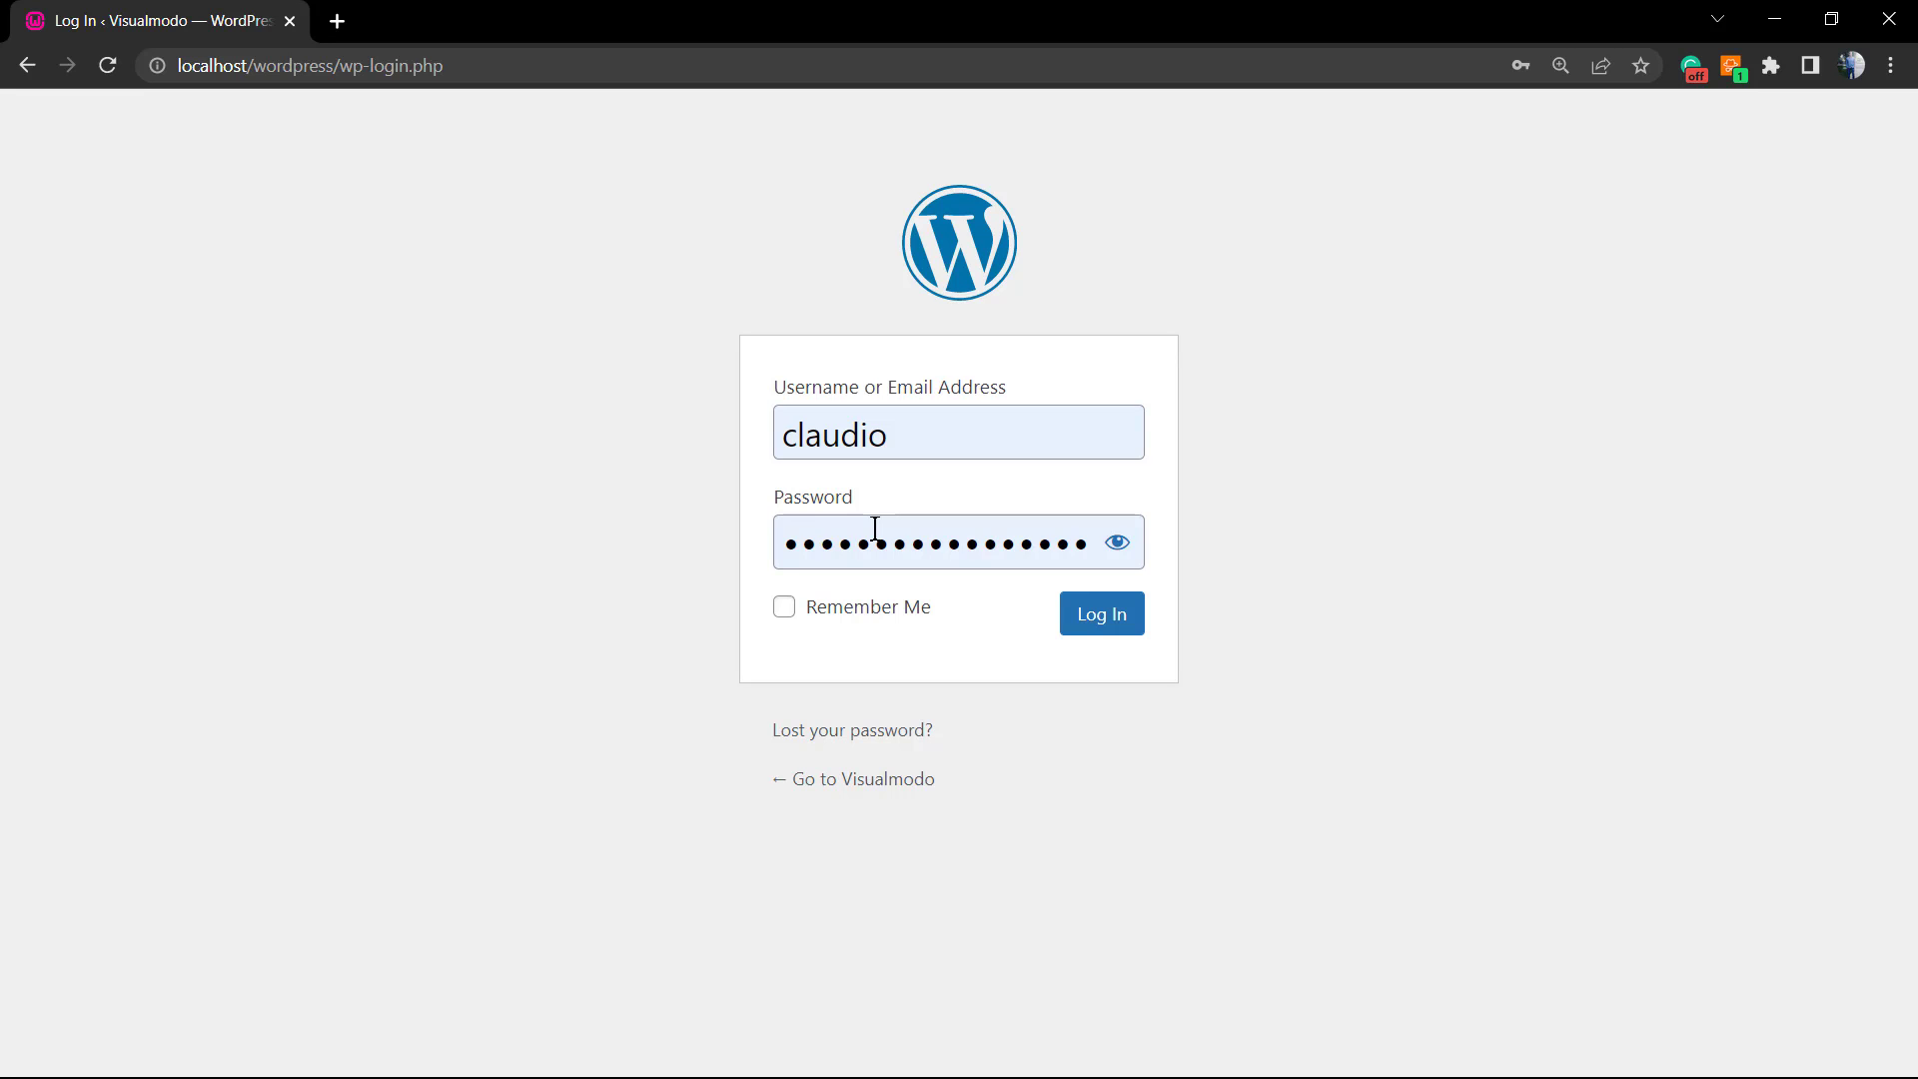
mouse_move(912, 612)
mouse_down()
mouse_move(878, 625)
mouse_move(939, 619)
mouse_up()
click(963, 615)
click(861, 613)
Clear Remember Me and log in to the Visualmodo admin Dashboard
click(875, 622)
click(1103, 620)
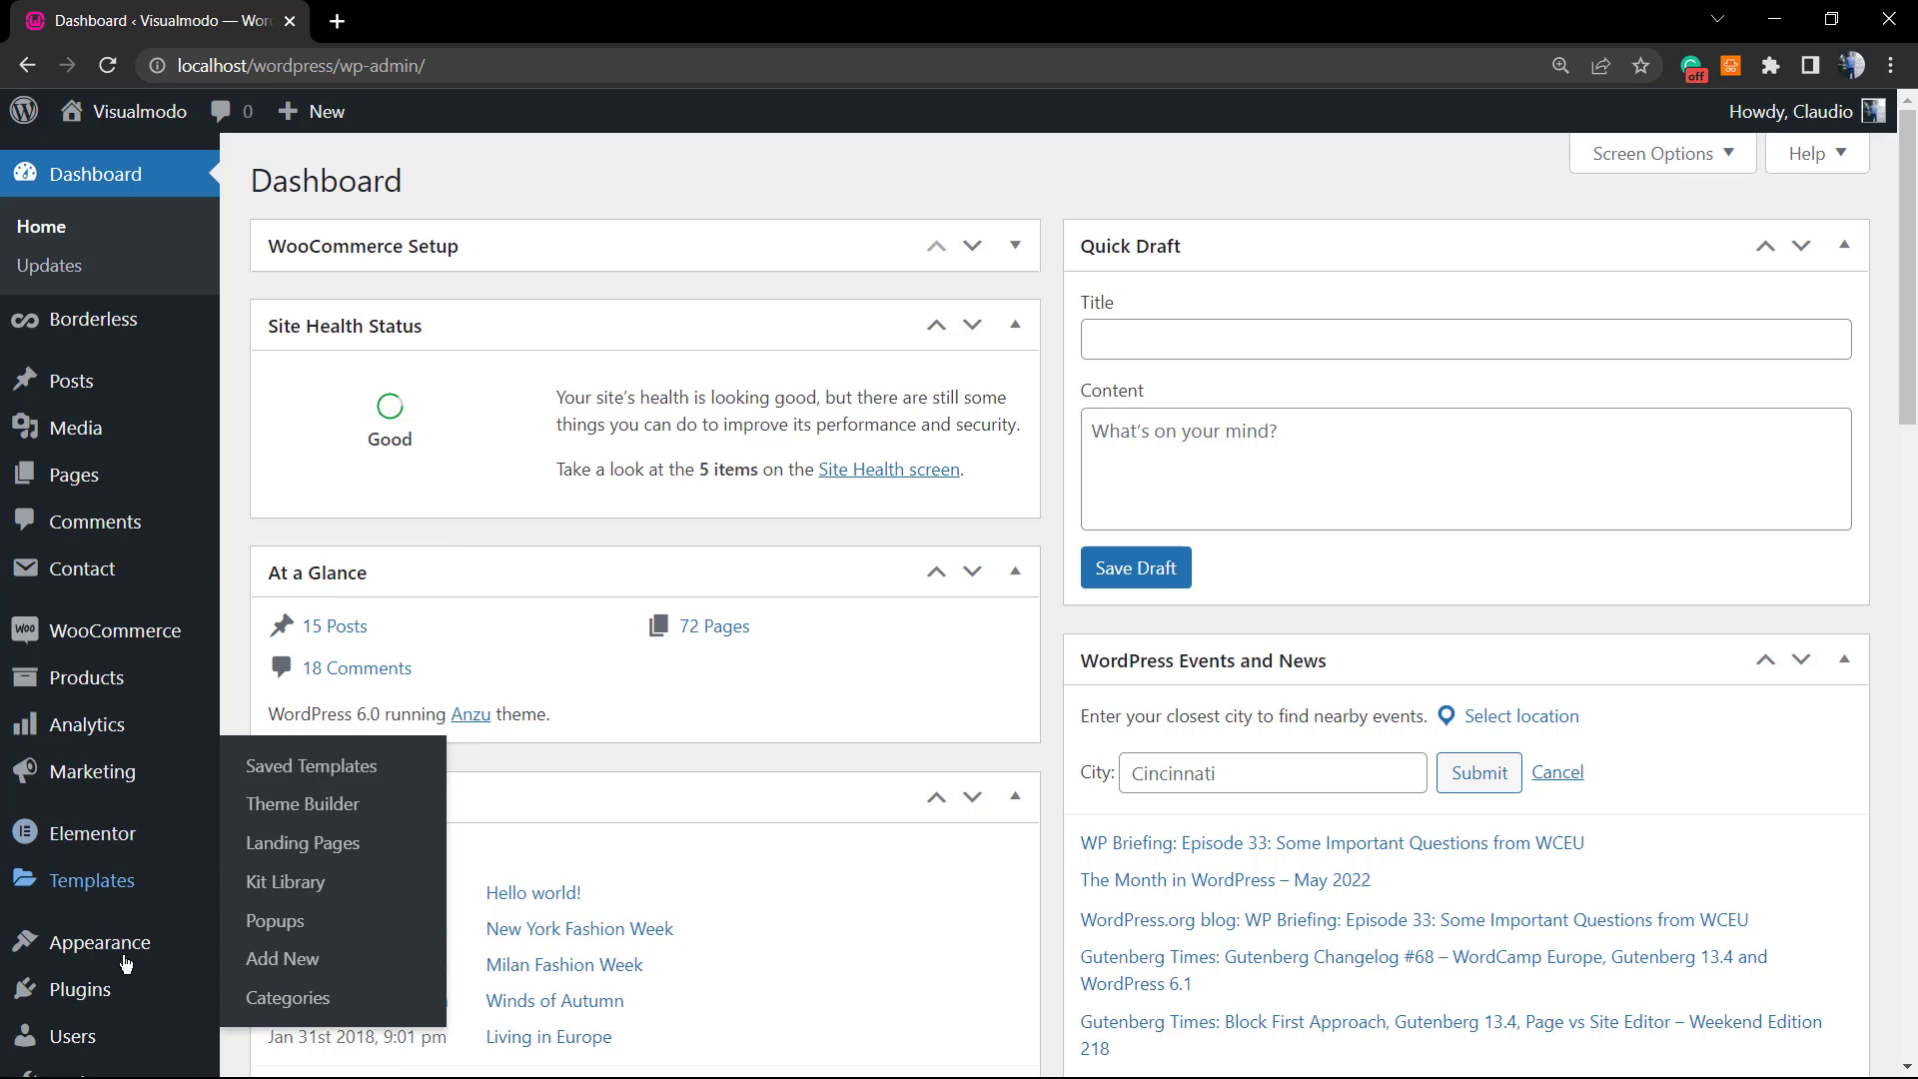
Open the Add Plugins page from the Plugins menu in the admin sidebar
scroll(125, 989, down, 2)
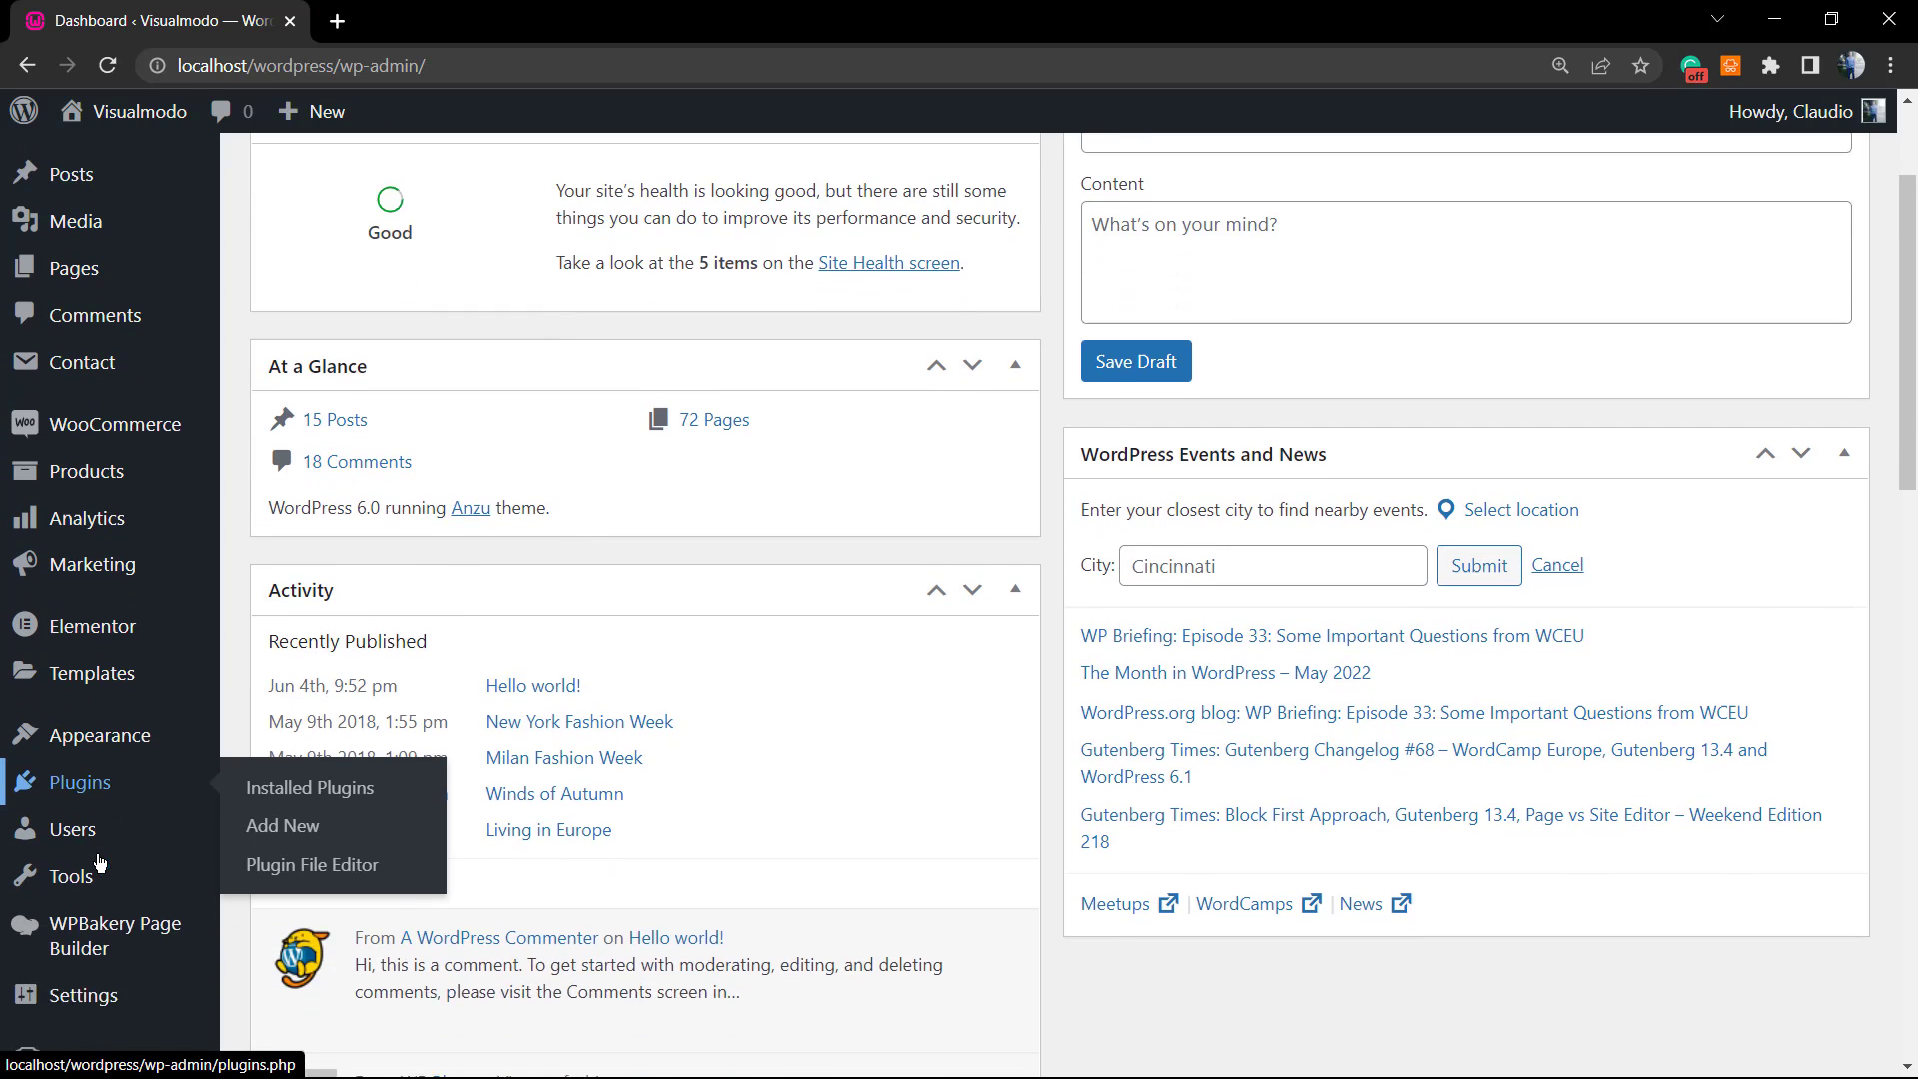
scroll(98, 861, down, 2)
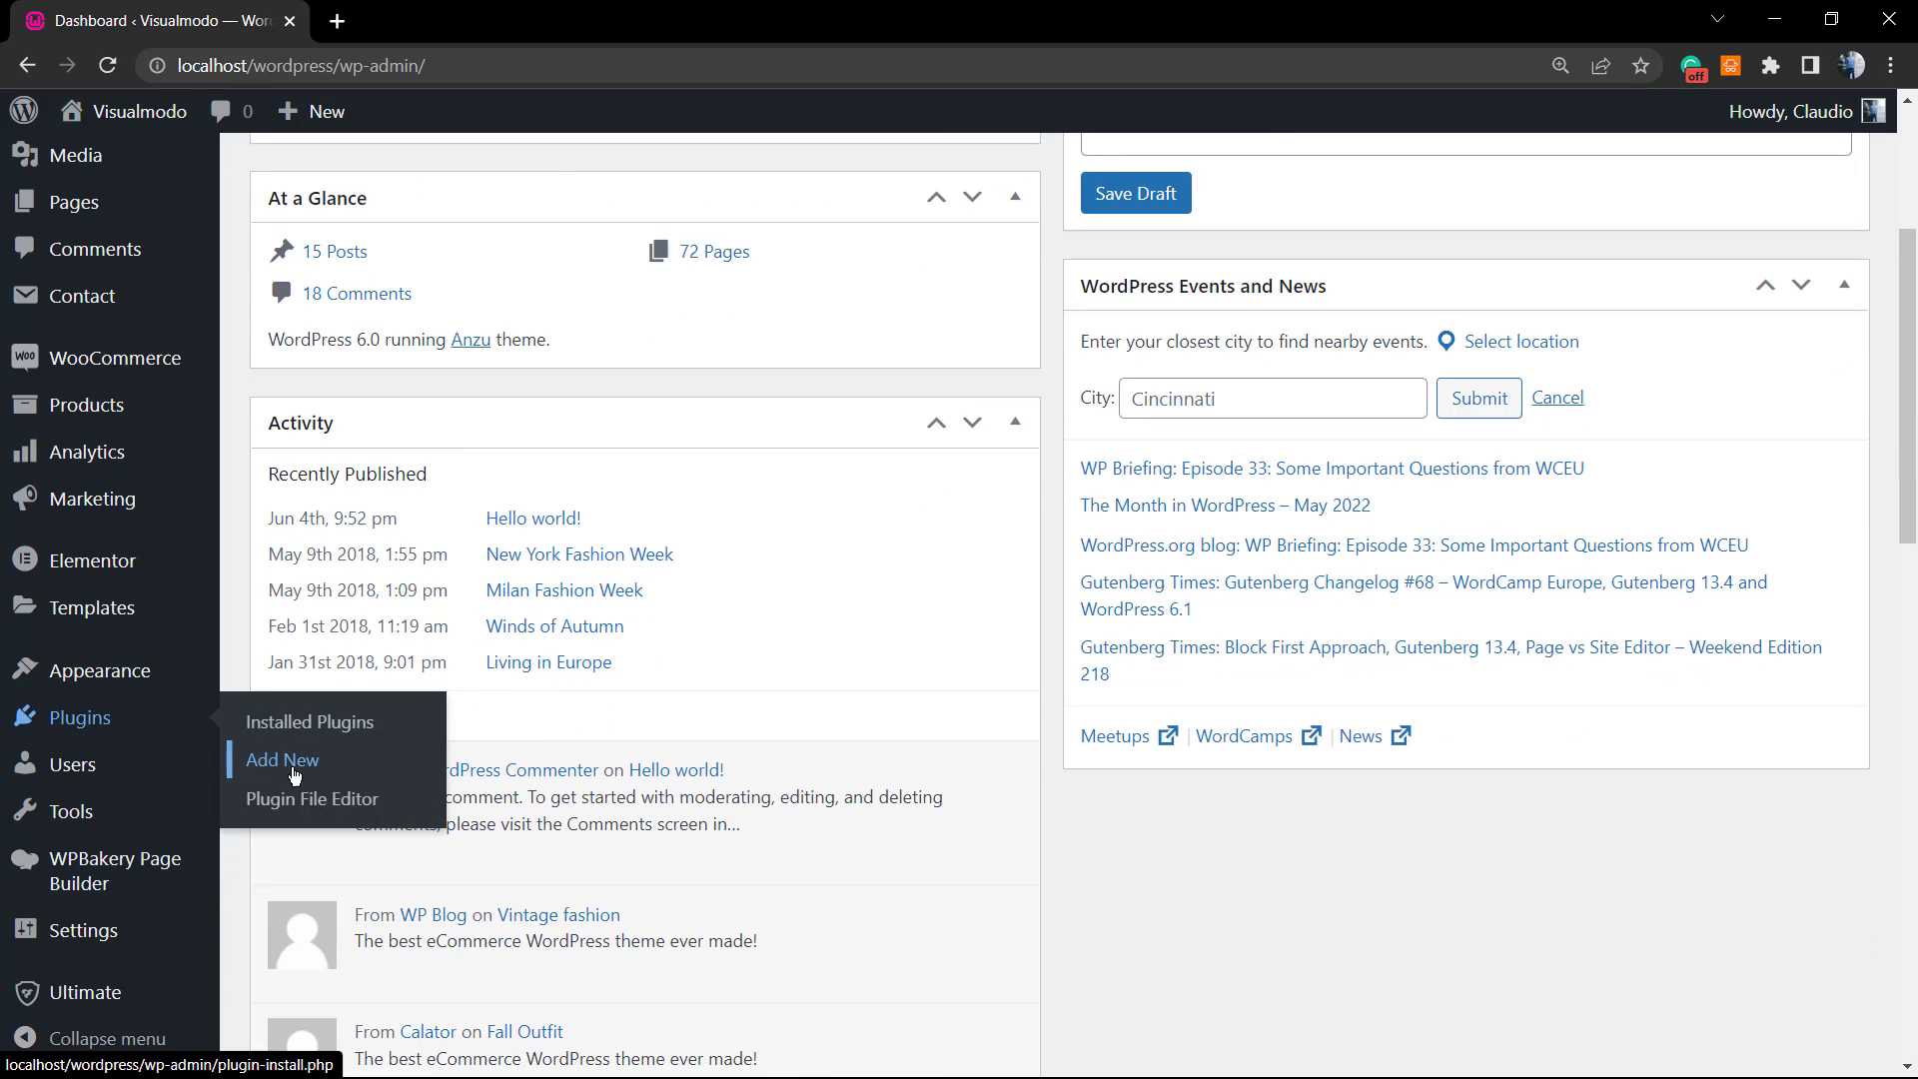
click(291, 761)
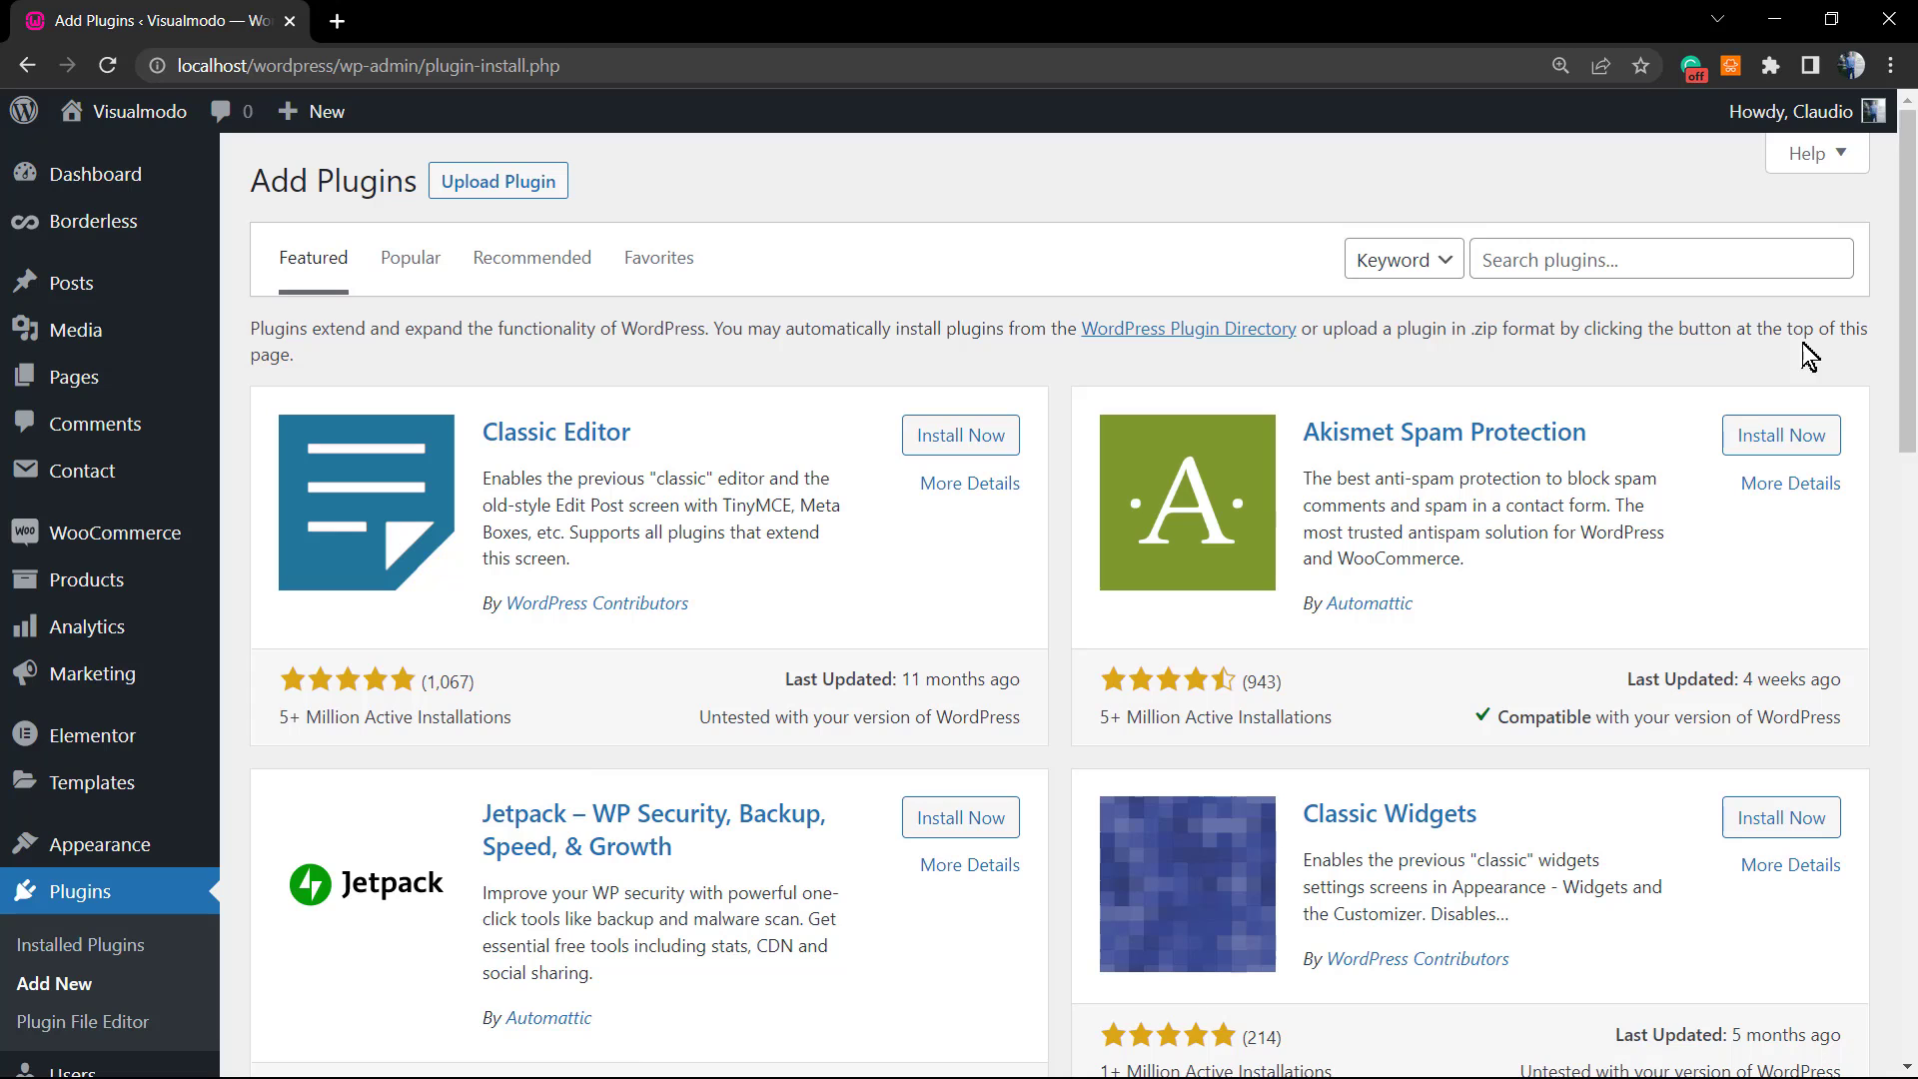
Search the plugin directory for 'Remember Me Controls' and read its description
click(1662, 244)
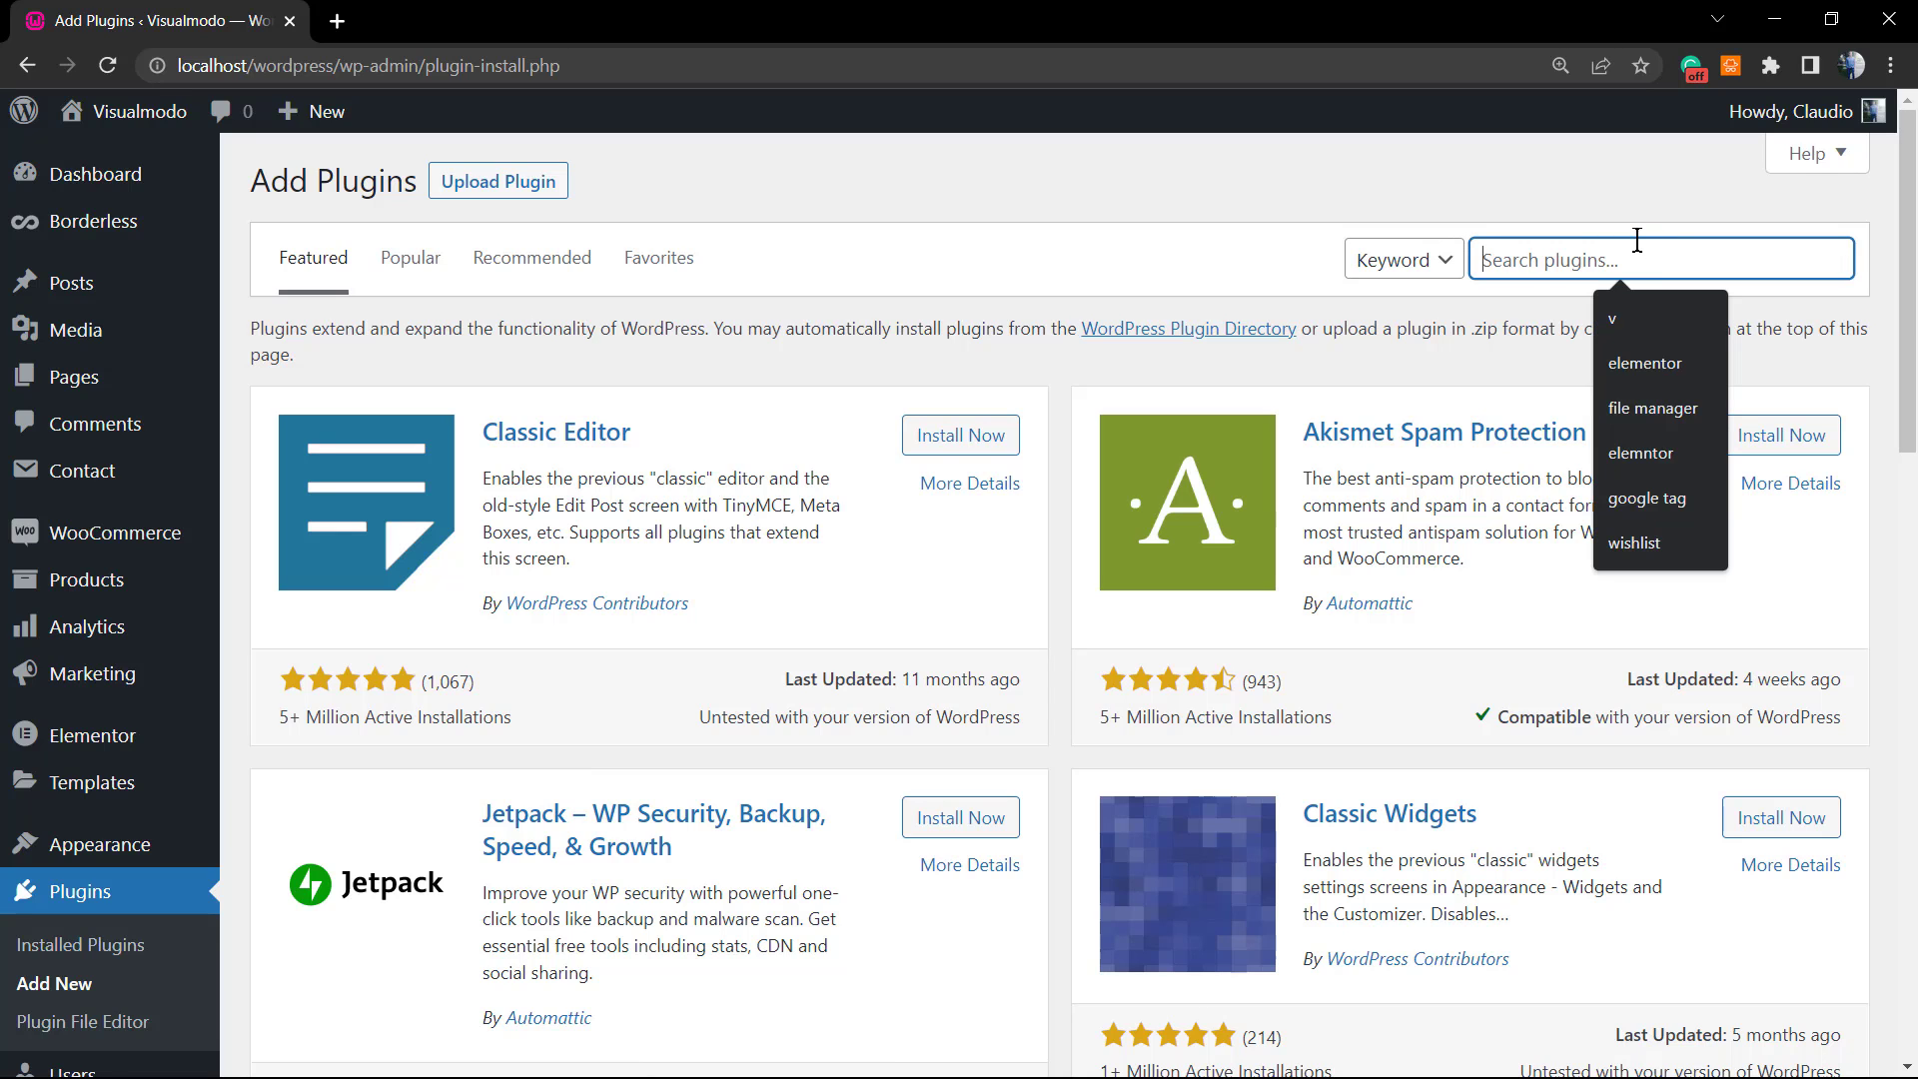
text(re)
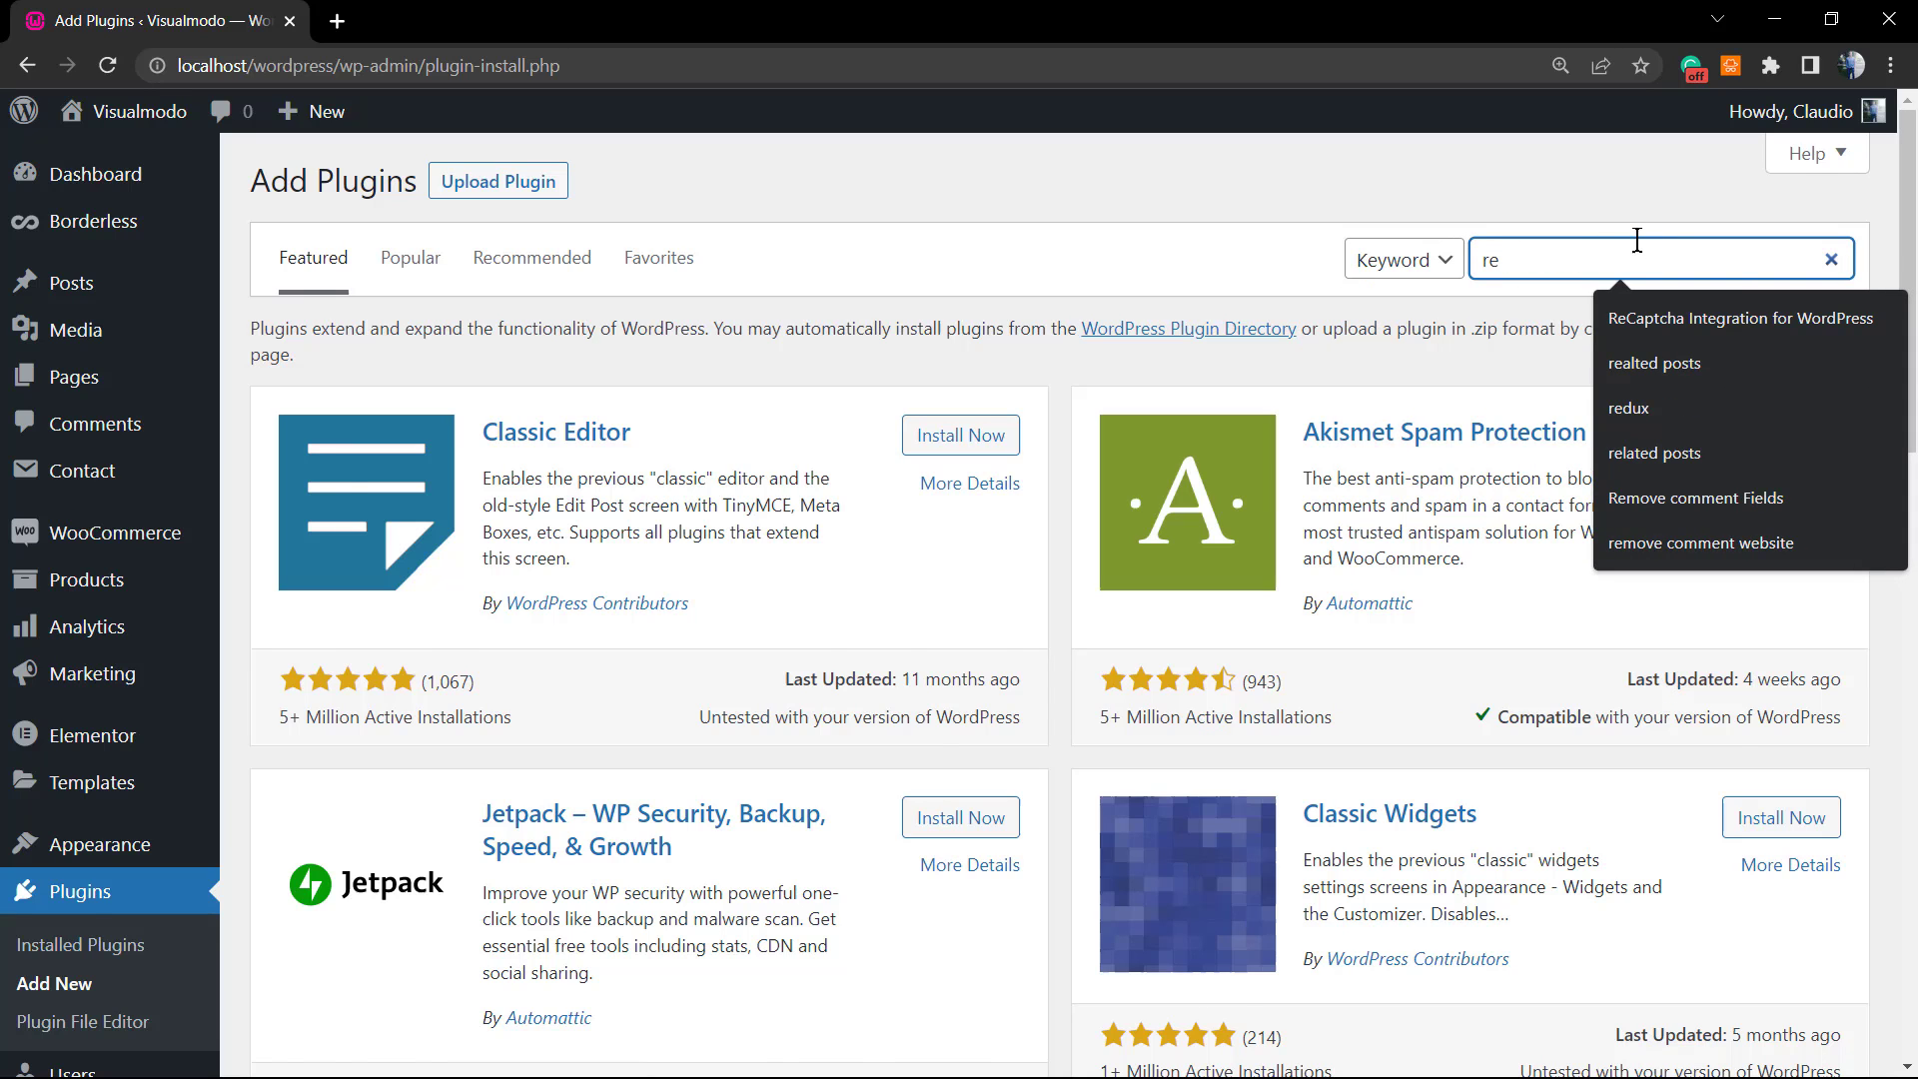
key(BackSpace)
key(BackSpace)
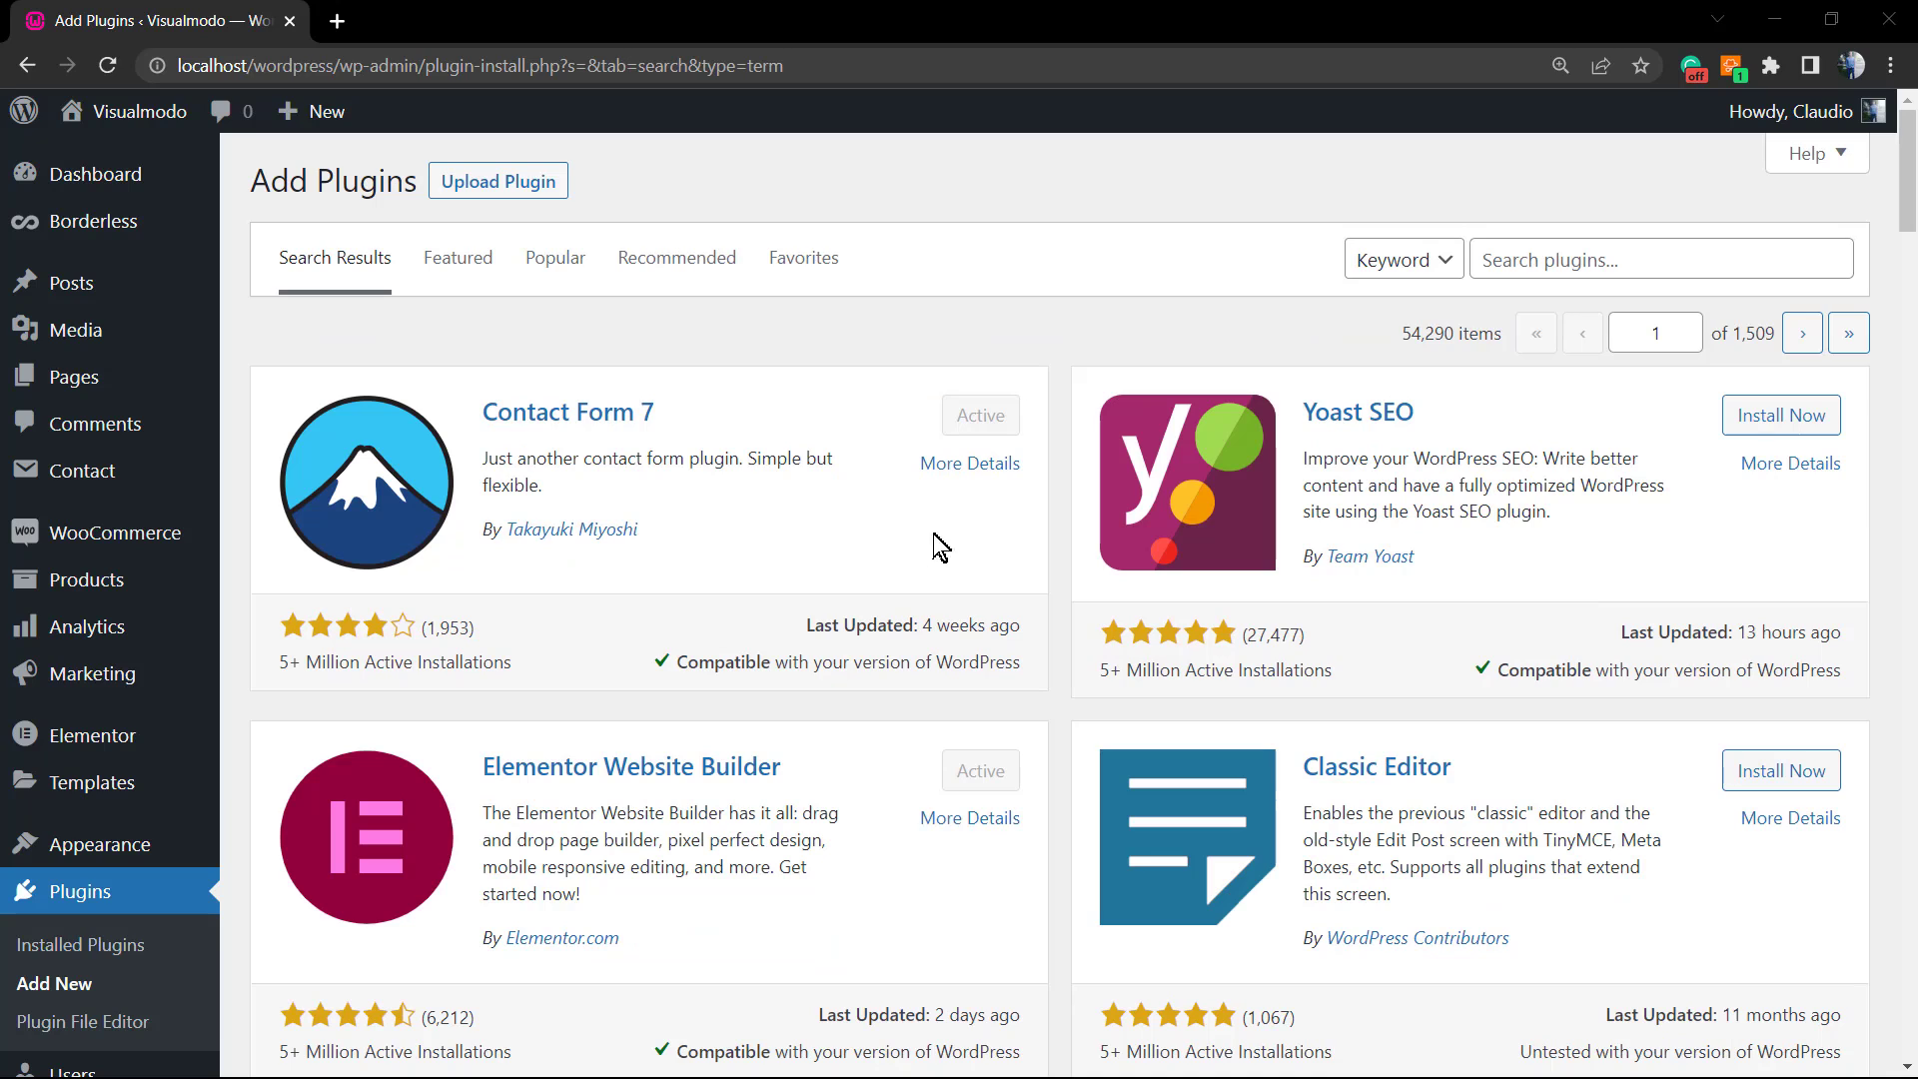
click(1556, 261)
text(Remember Me Controls)
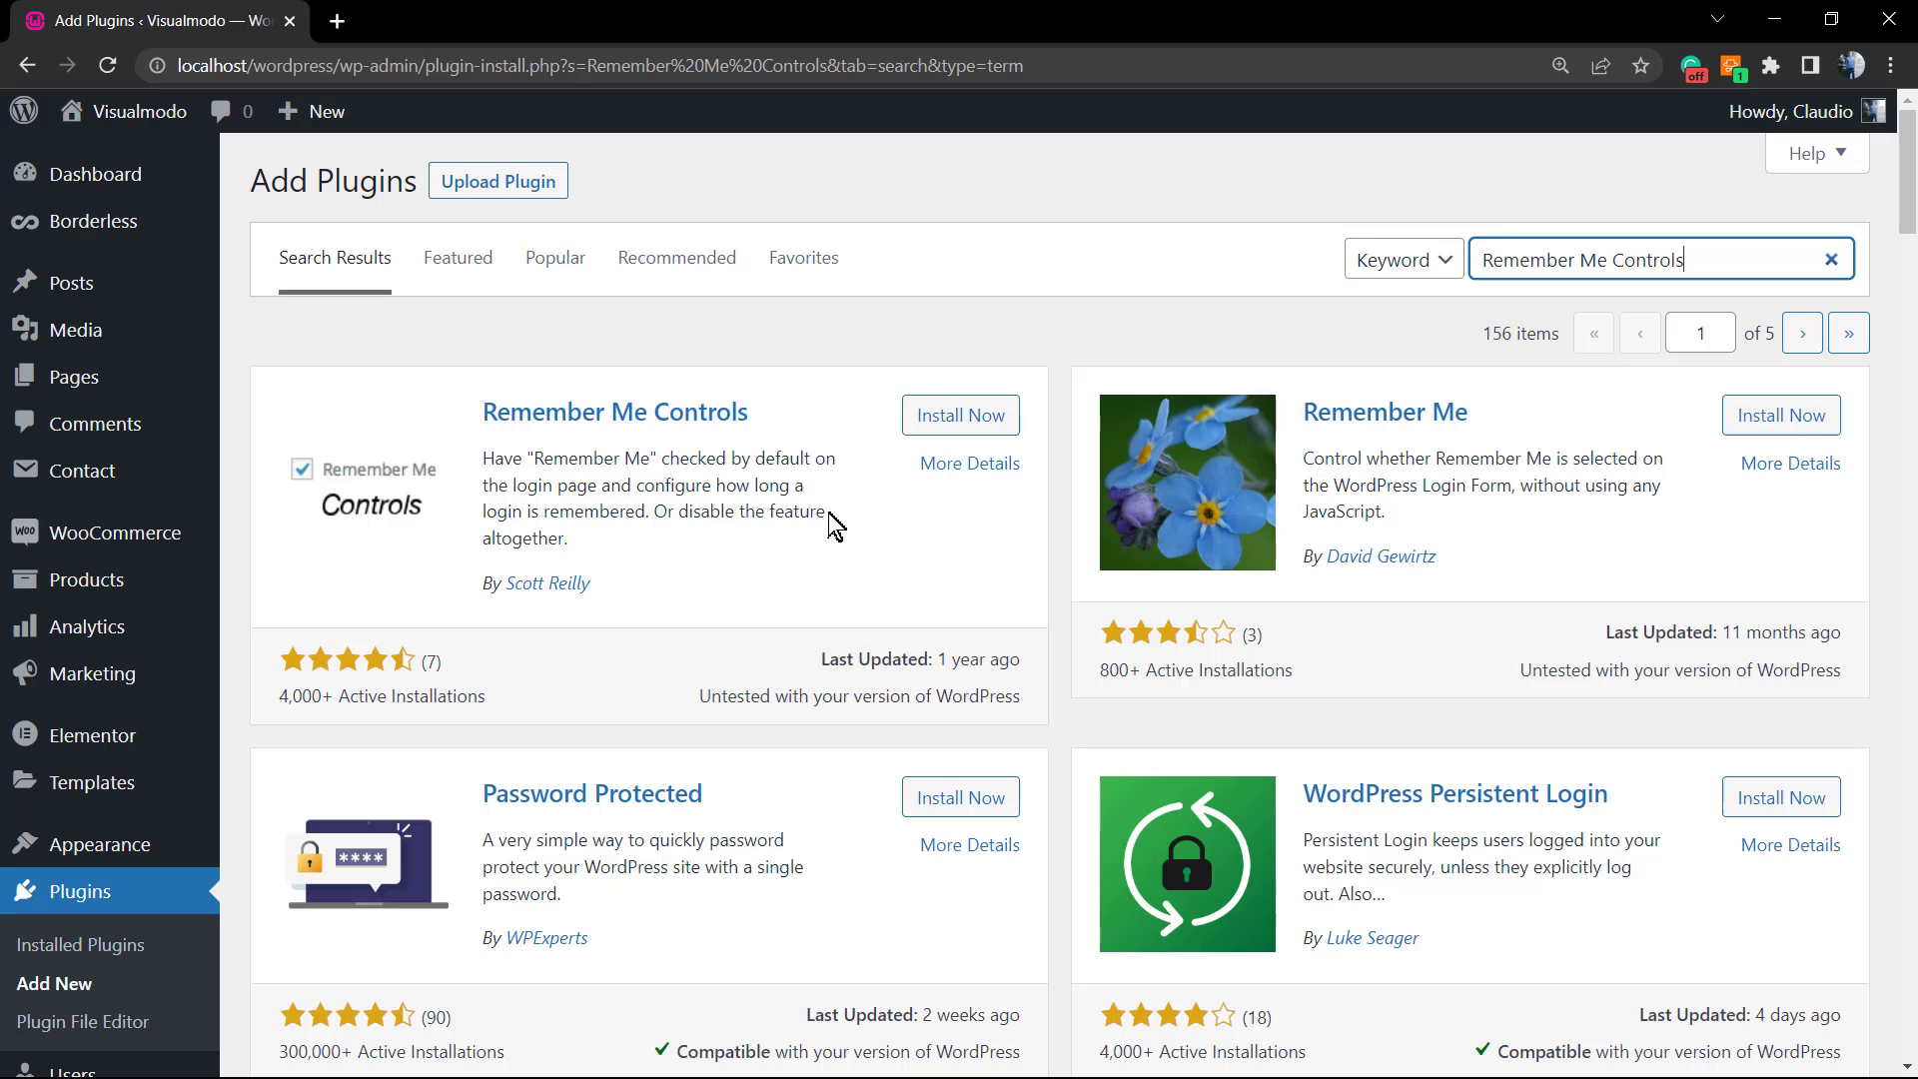
mouse_move(650, 600)
mouse_down()
mouse_move(487, 512)
mouse_move(485, 468)
mouse_move(663, 587)
mouse_up()
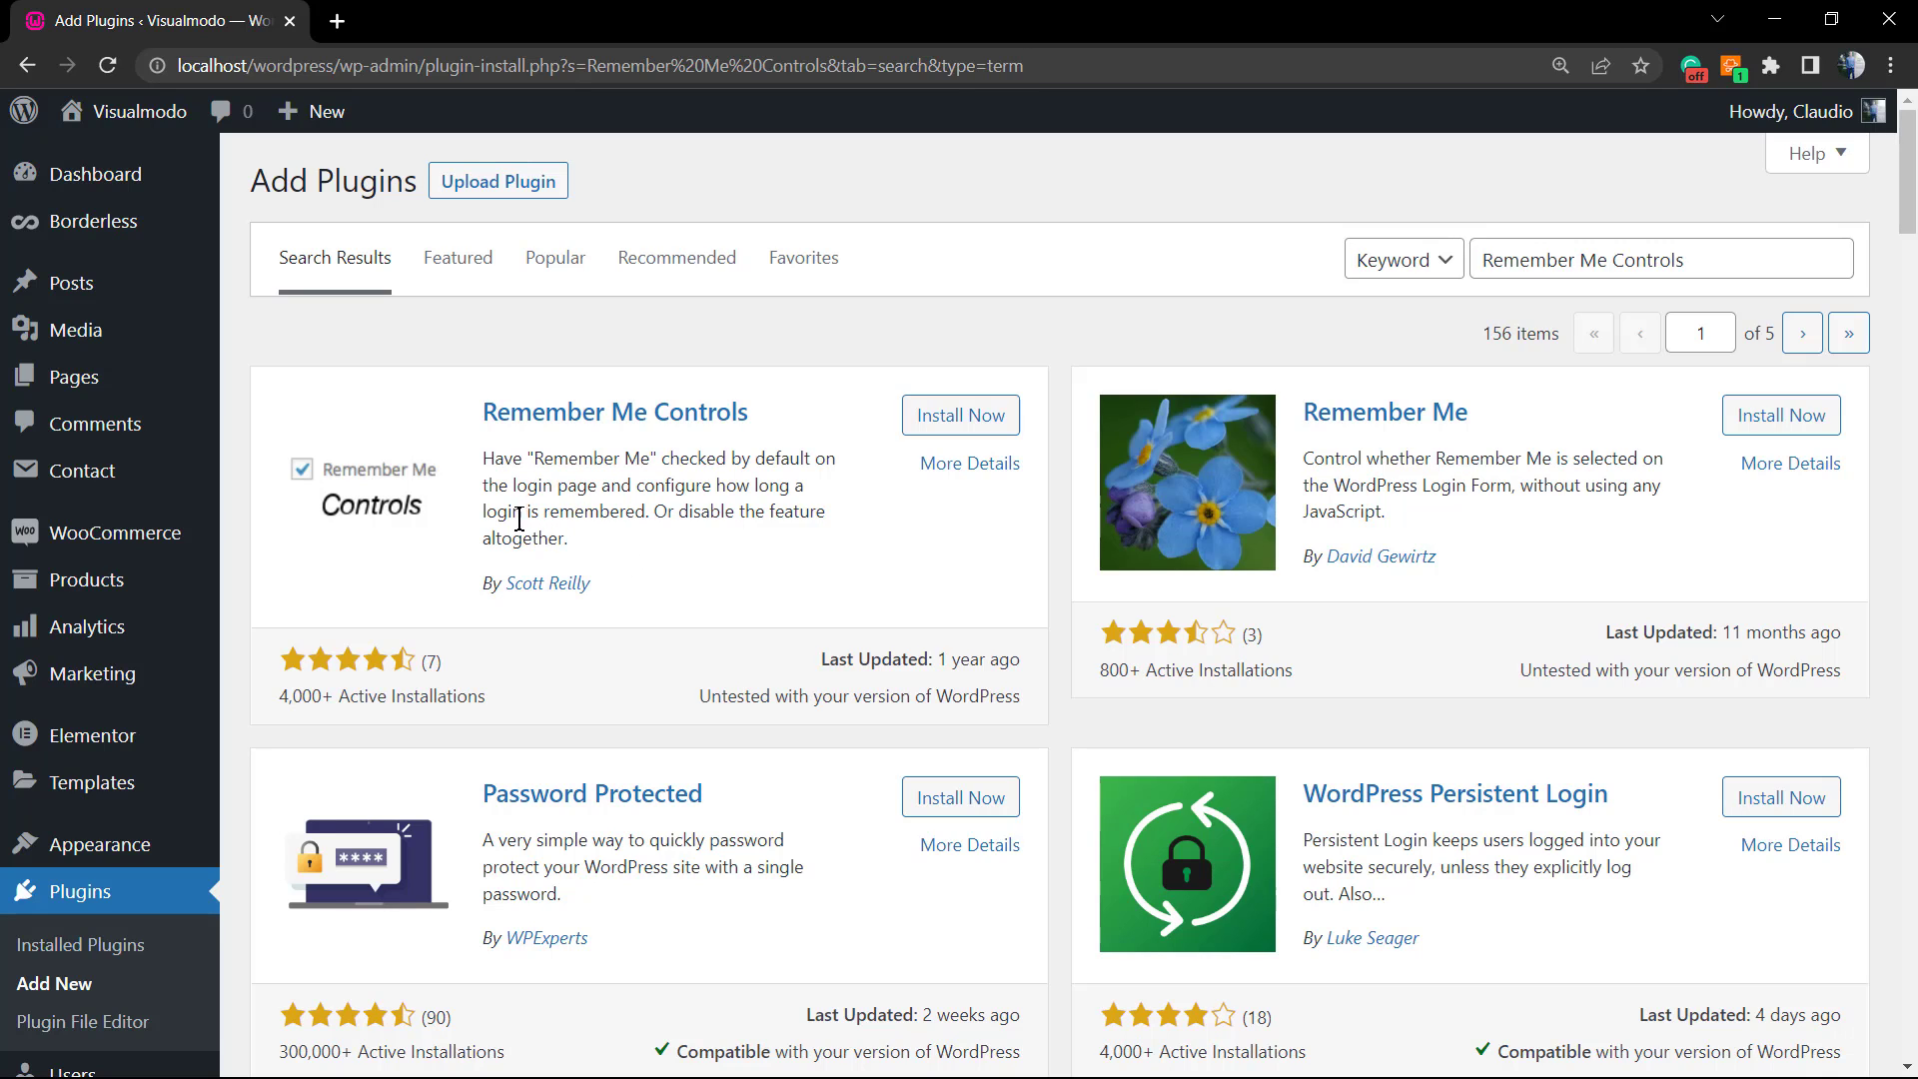
double_click(598, 521)
triple_click(598, 513)
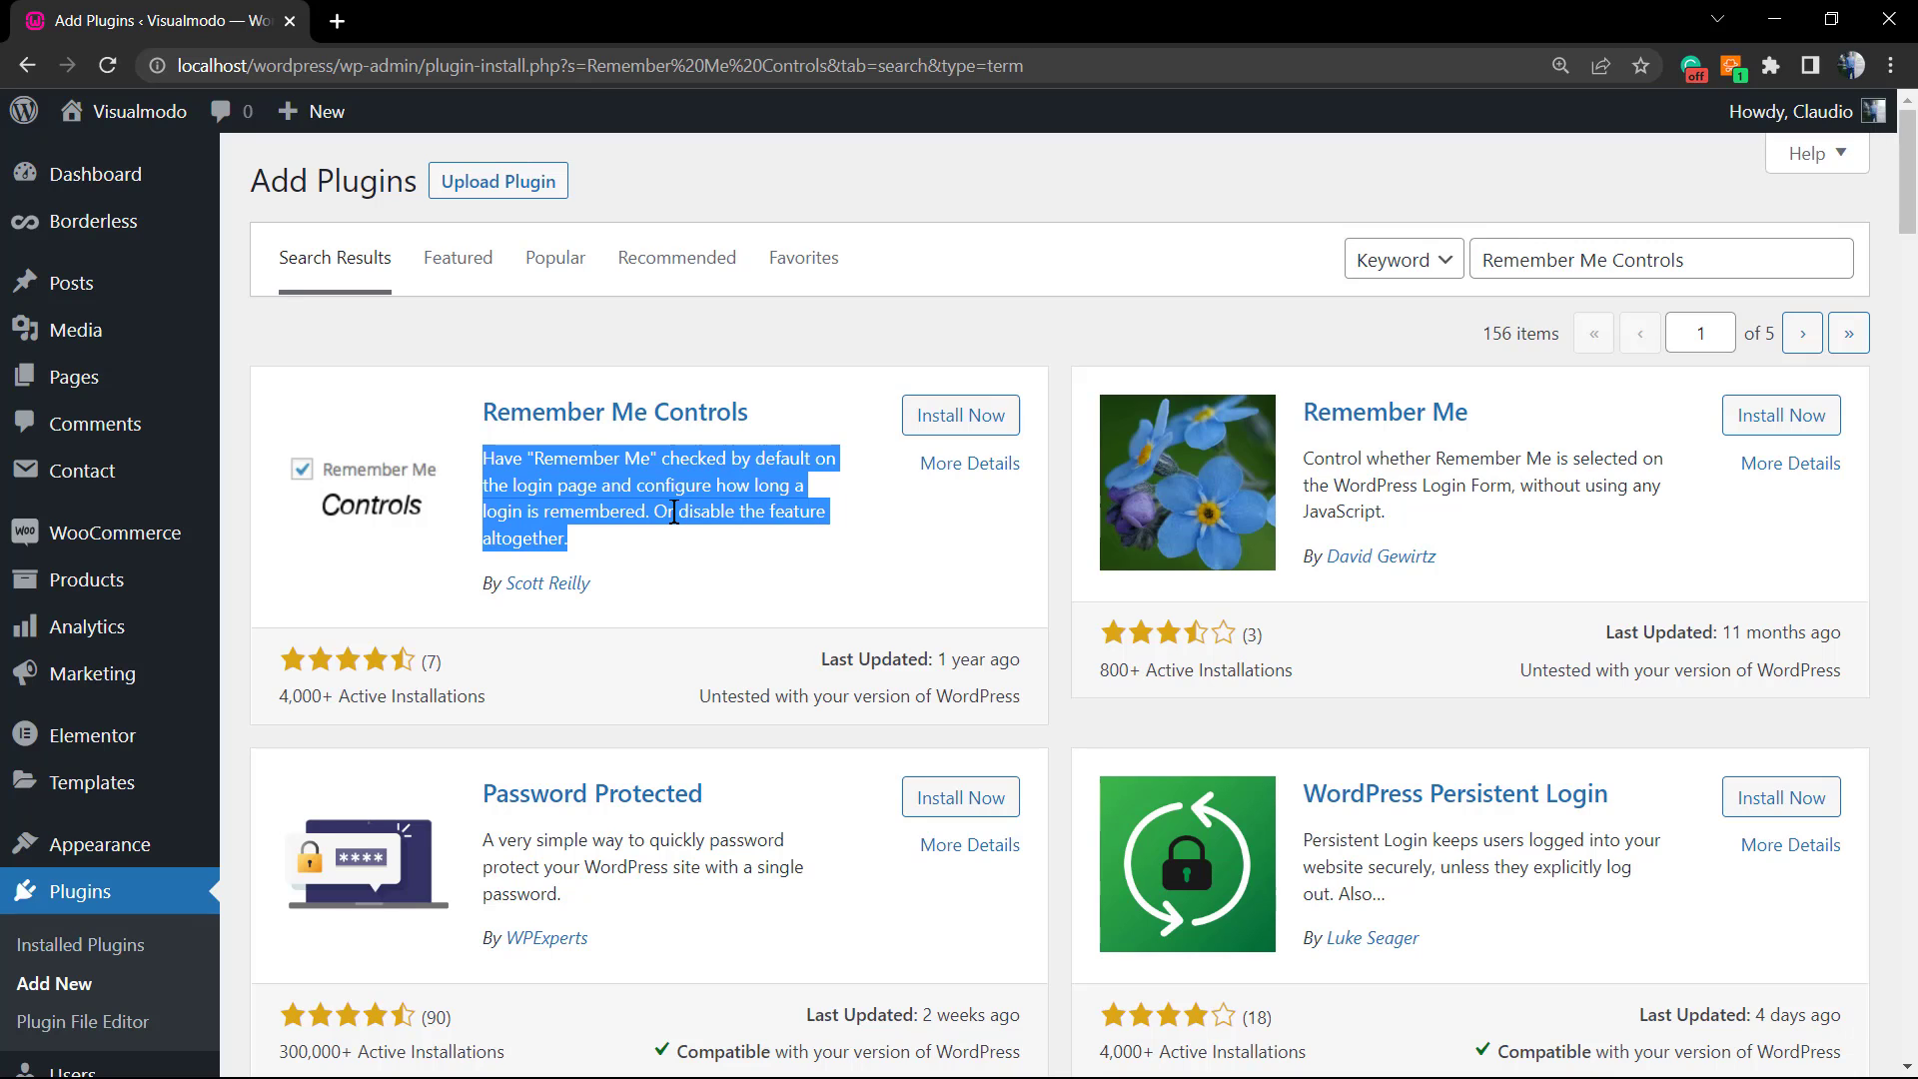
Install the Remember Me Controls plugin and trigger its activation
click(958, 416)
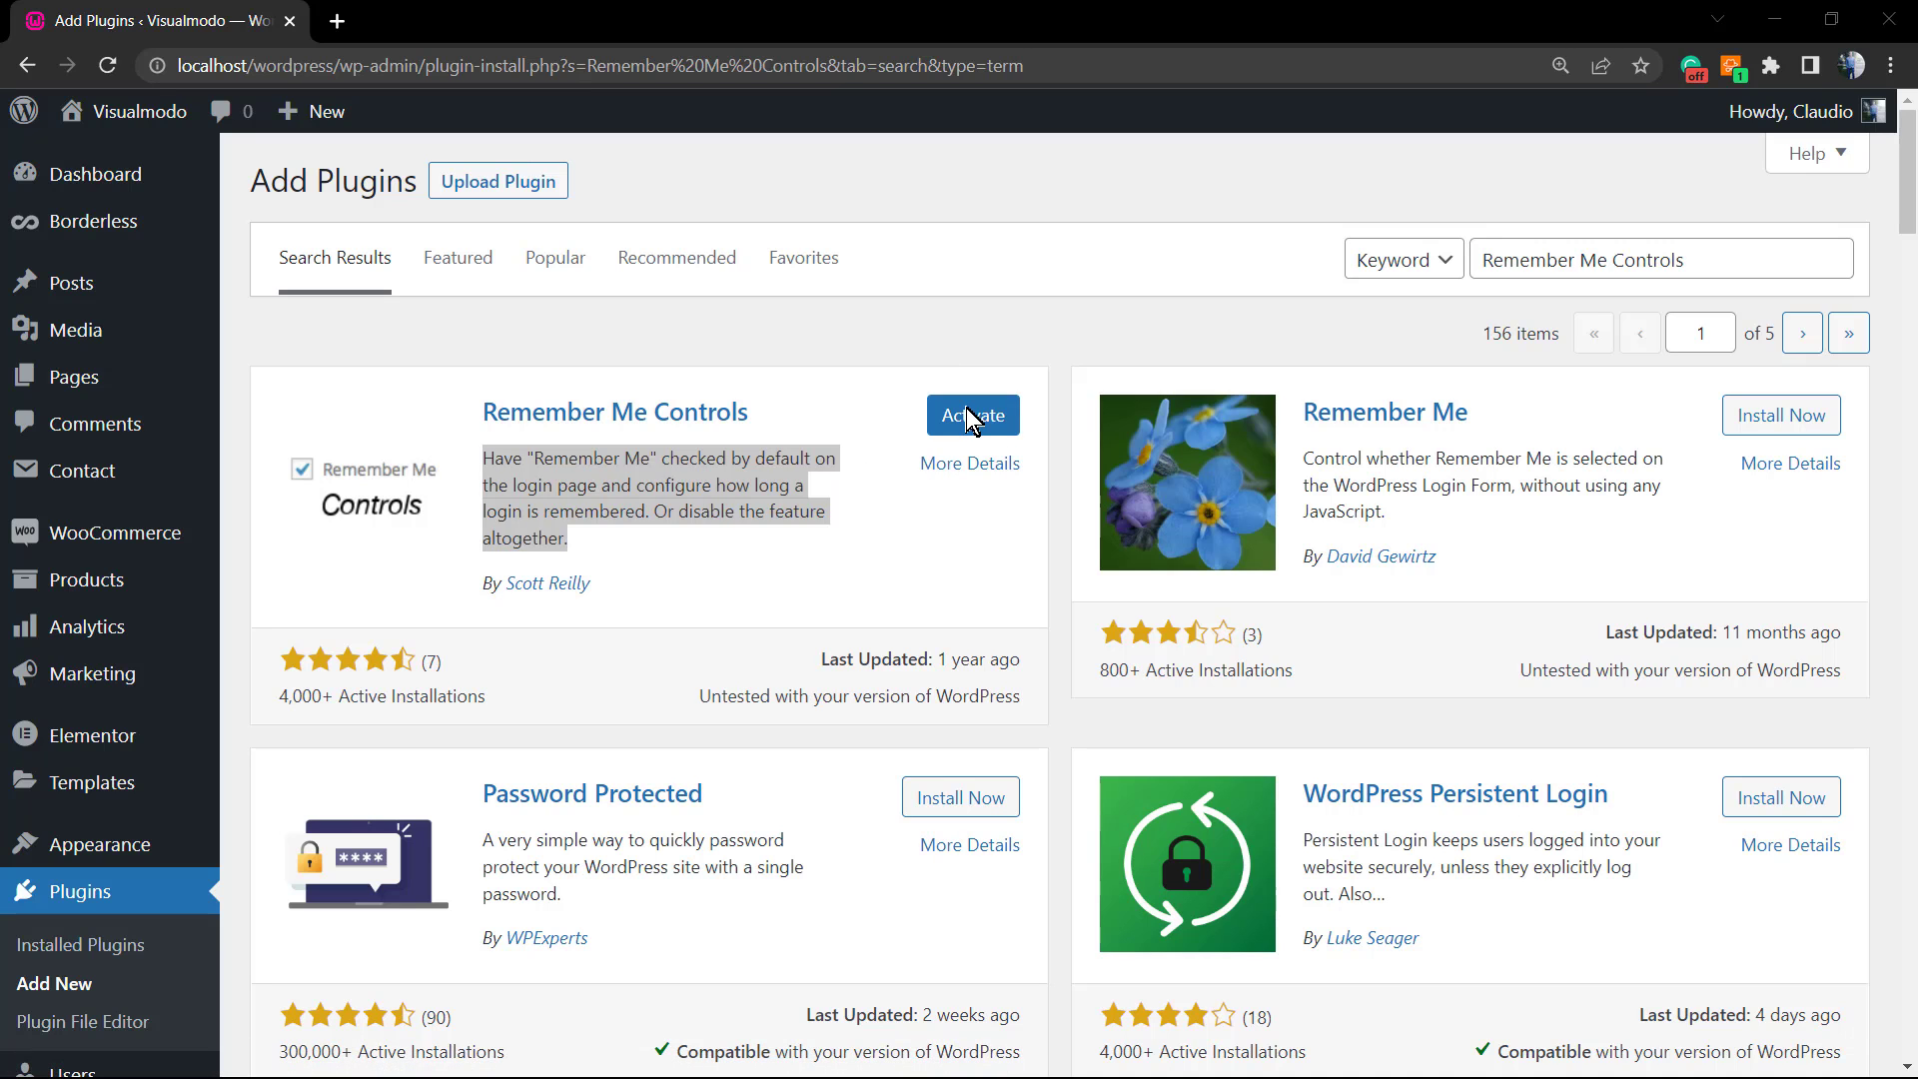
click(967, 409)
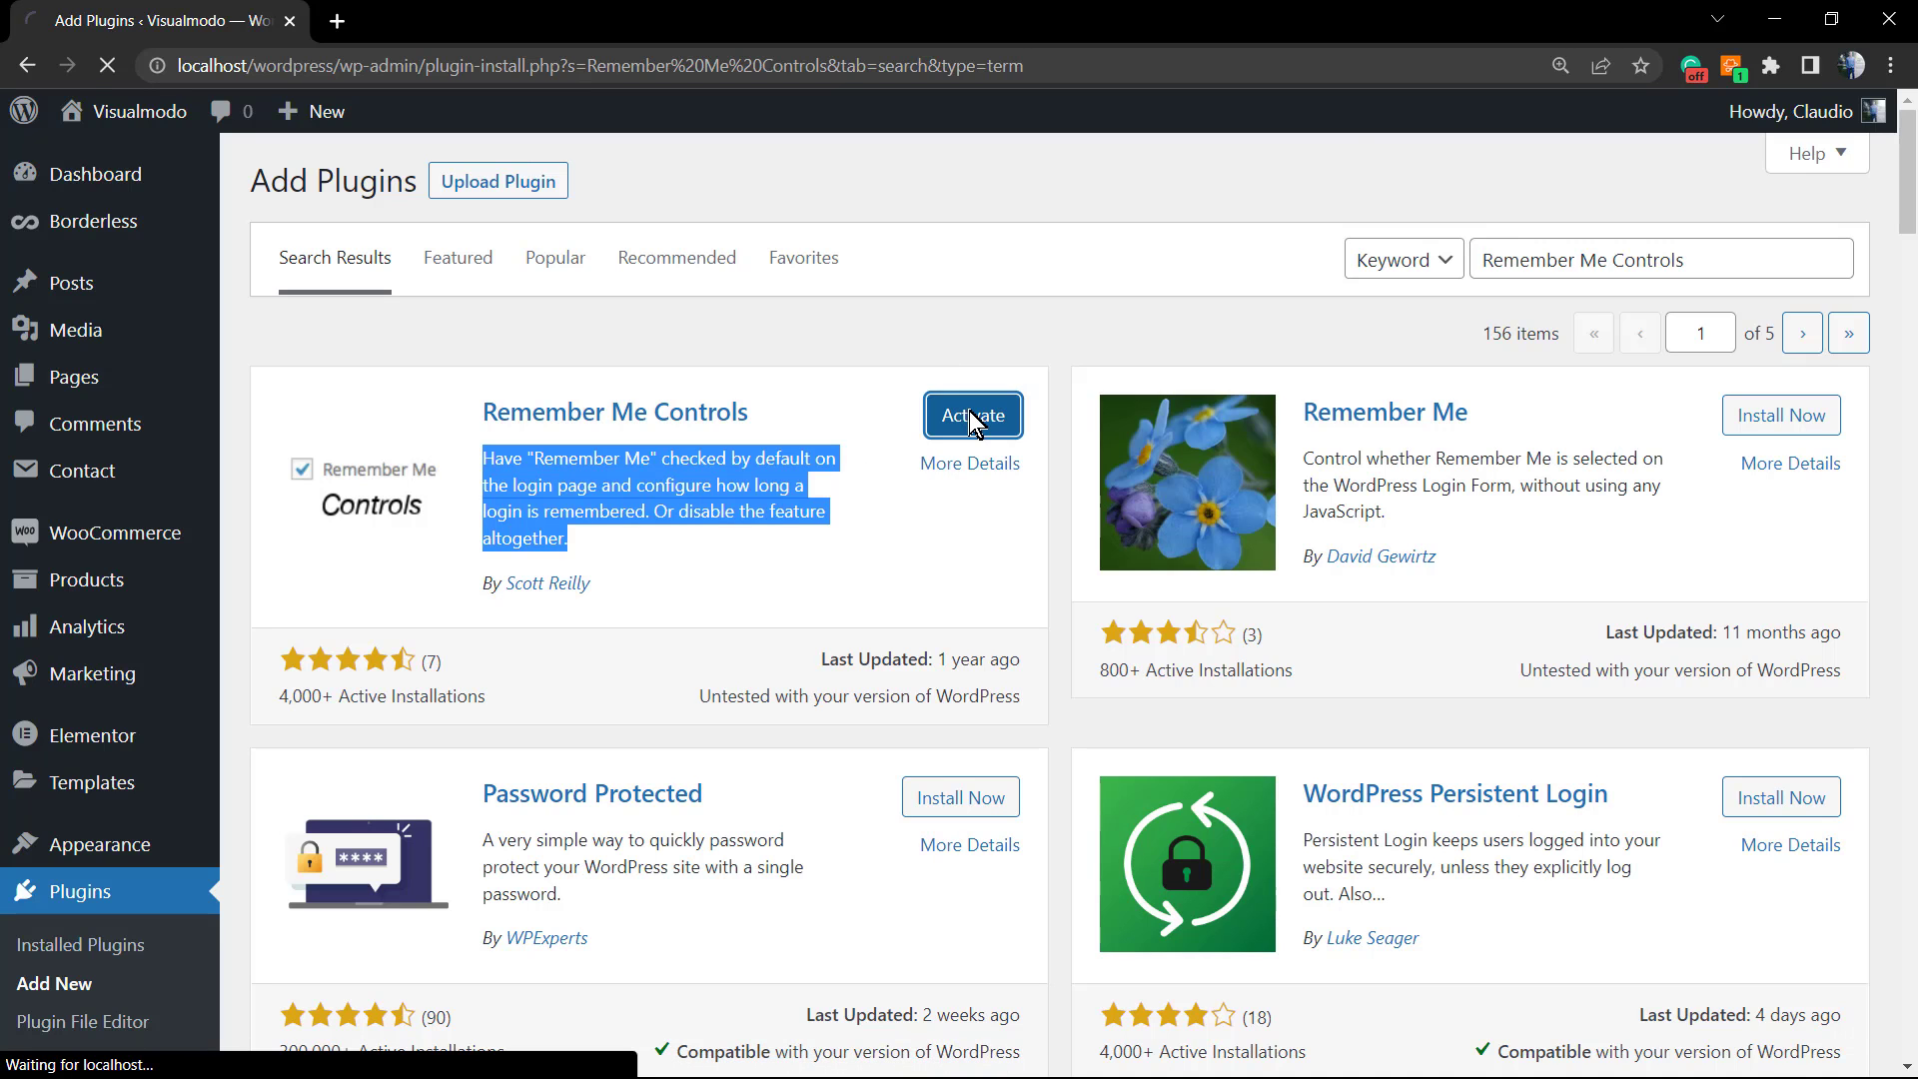
key(super)
key(Escape)
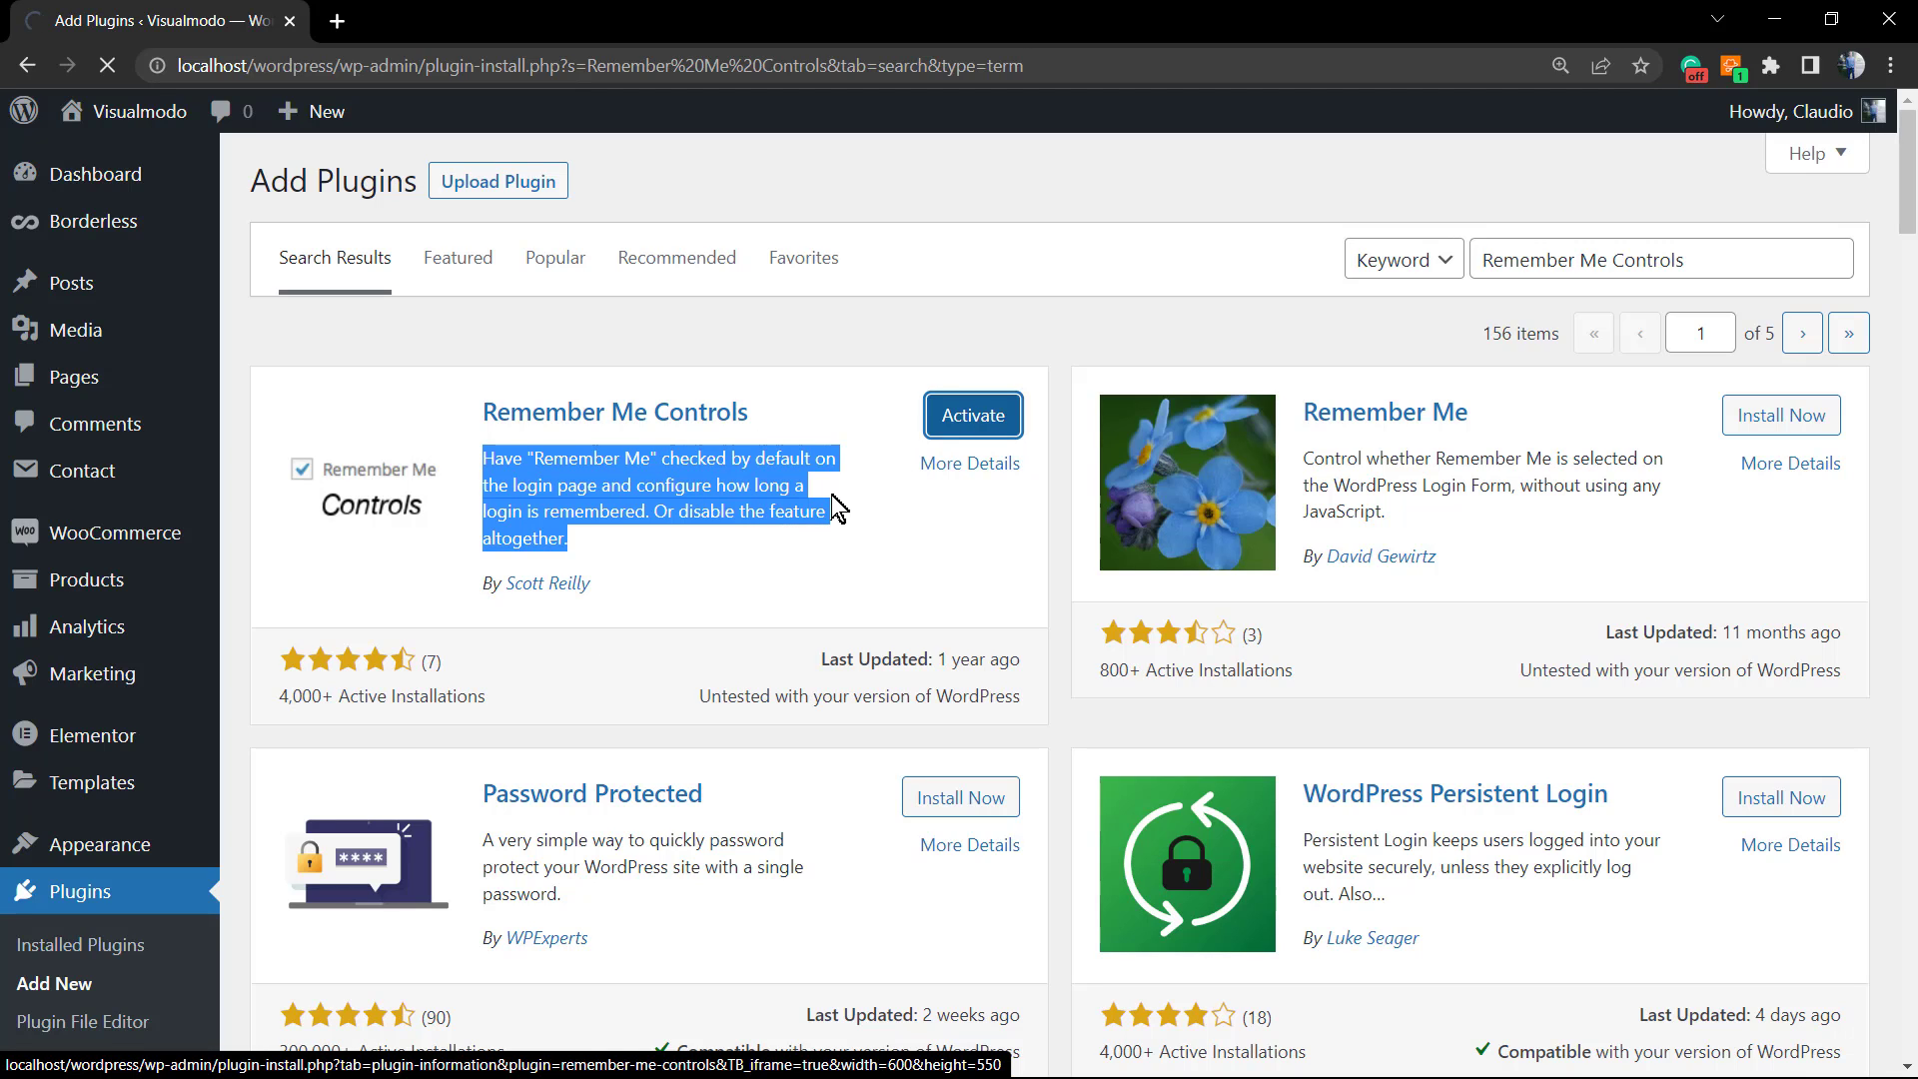
Find Remember Me Controls in Installed Plugins and open its Settings
scroll(789, 485, down, 2)
scroll(780, 476, up, 2)
scroll(636, 437, down, 13)
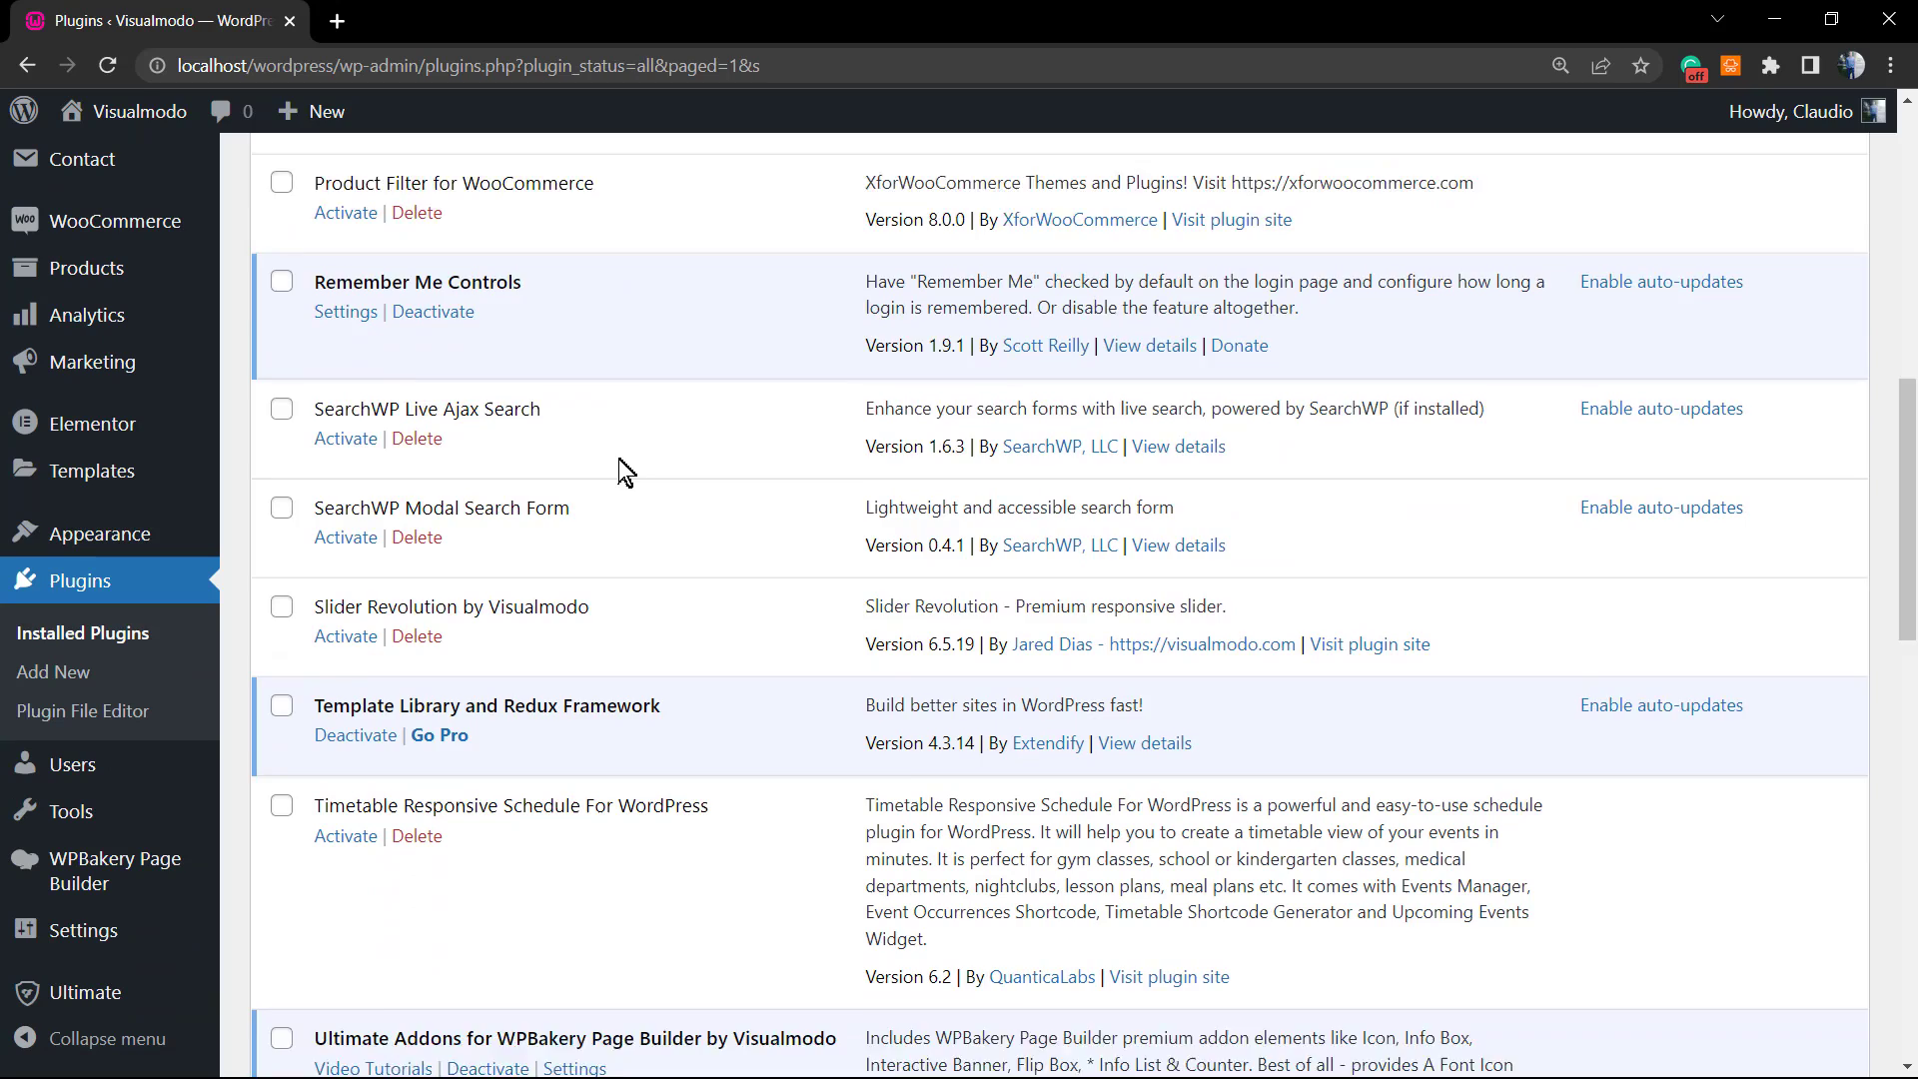
scroll(533, 531, down, 6)
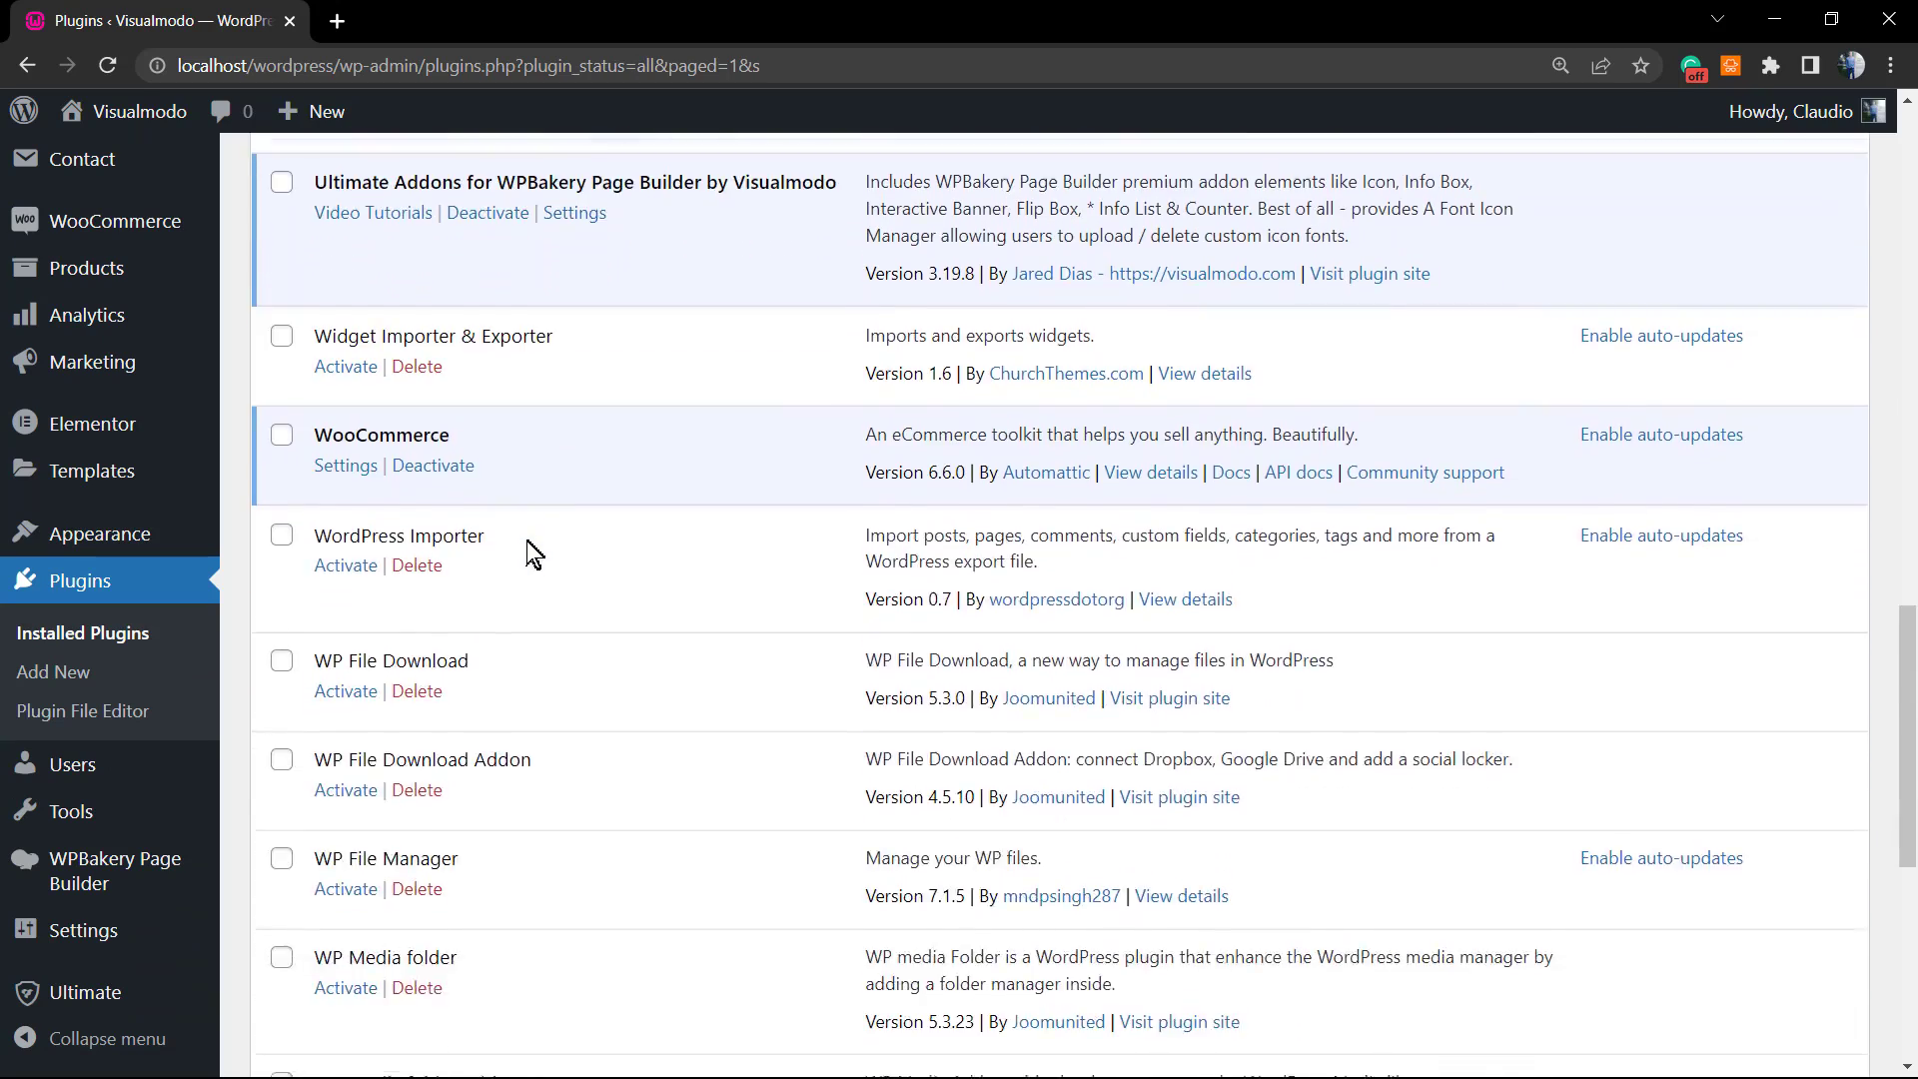
scroll(525, 541, up, 11)
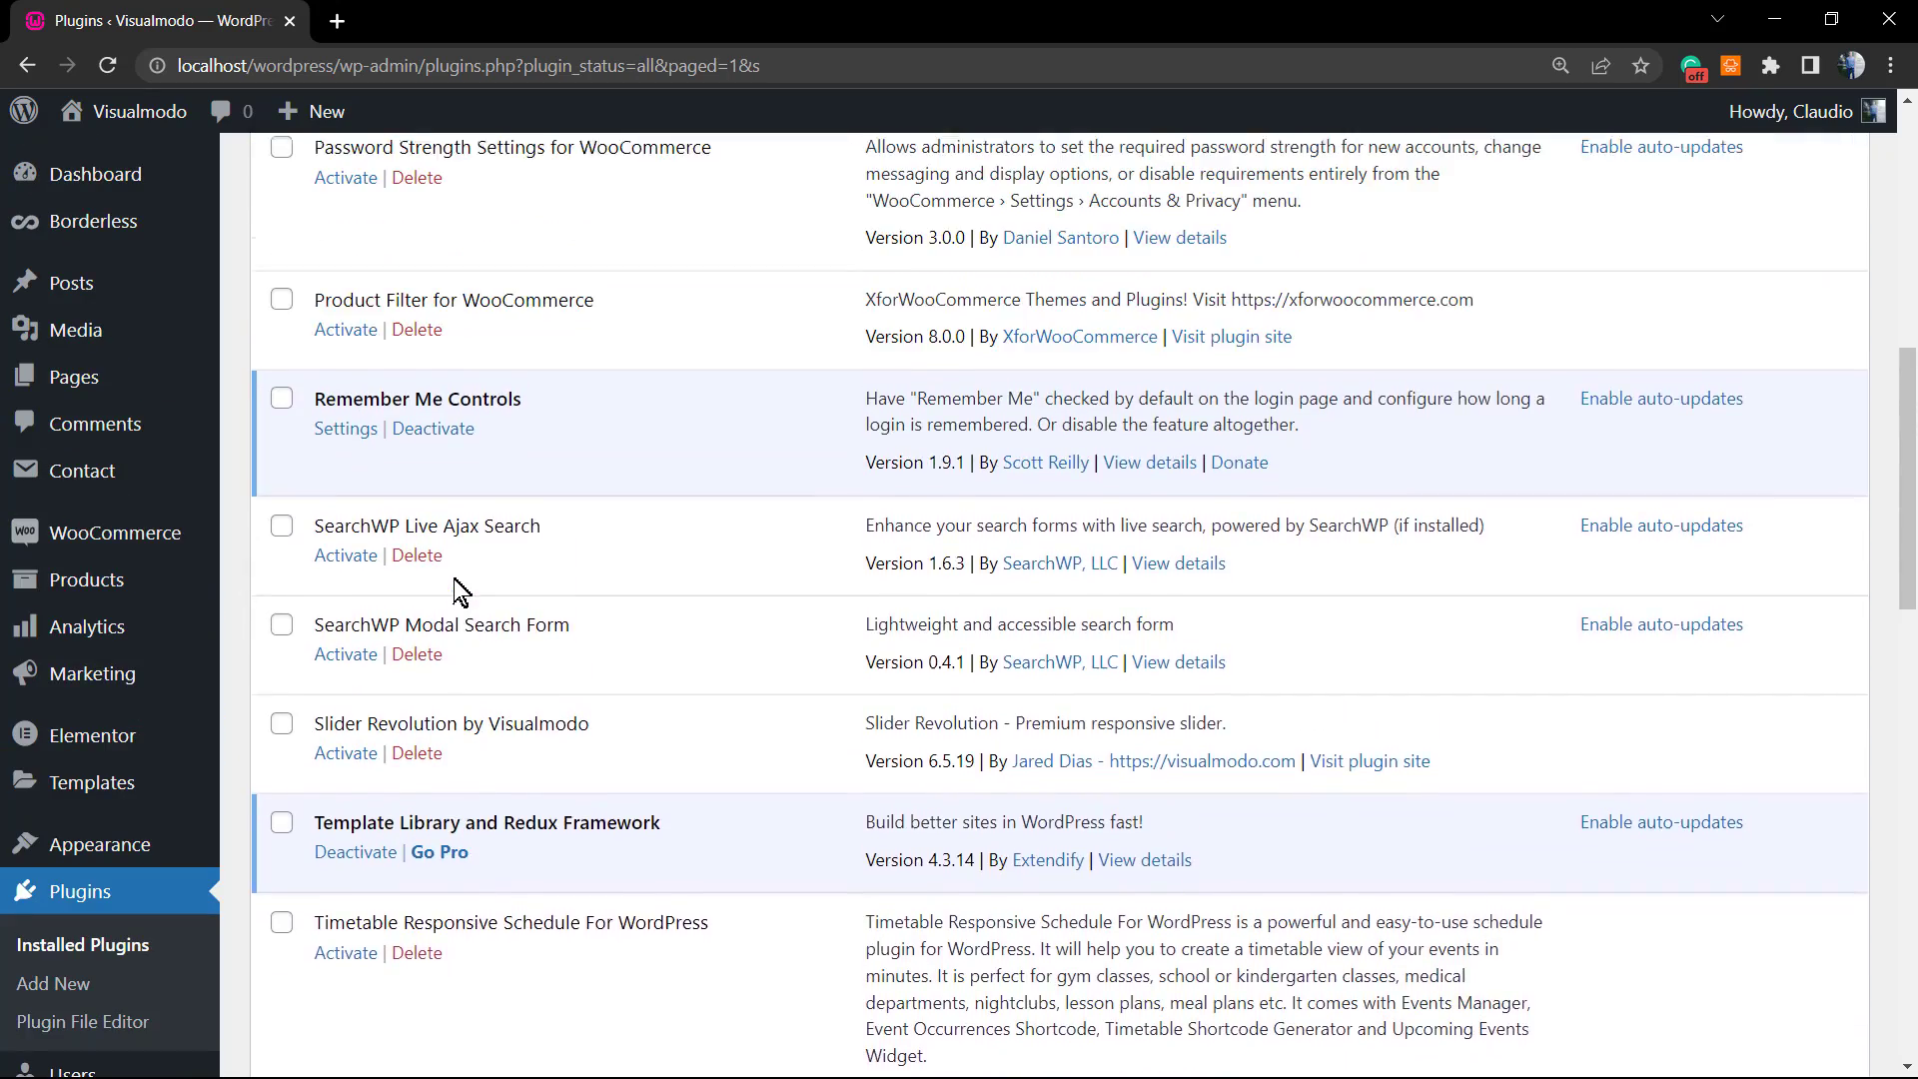
scroll(448, 594, up, 1)
triple_click(449, 545)
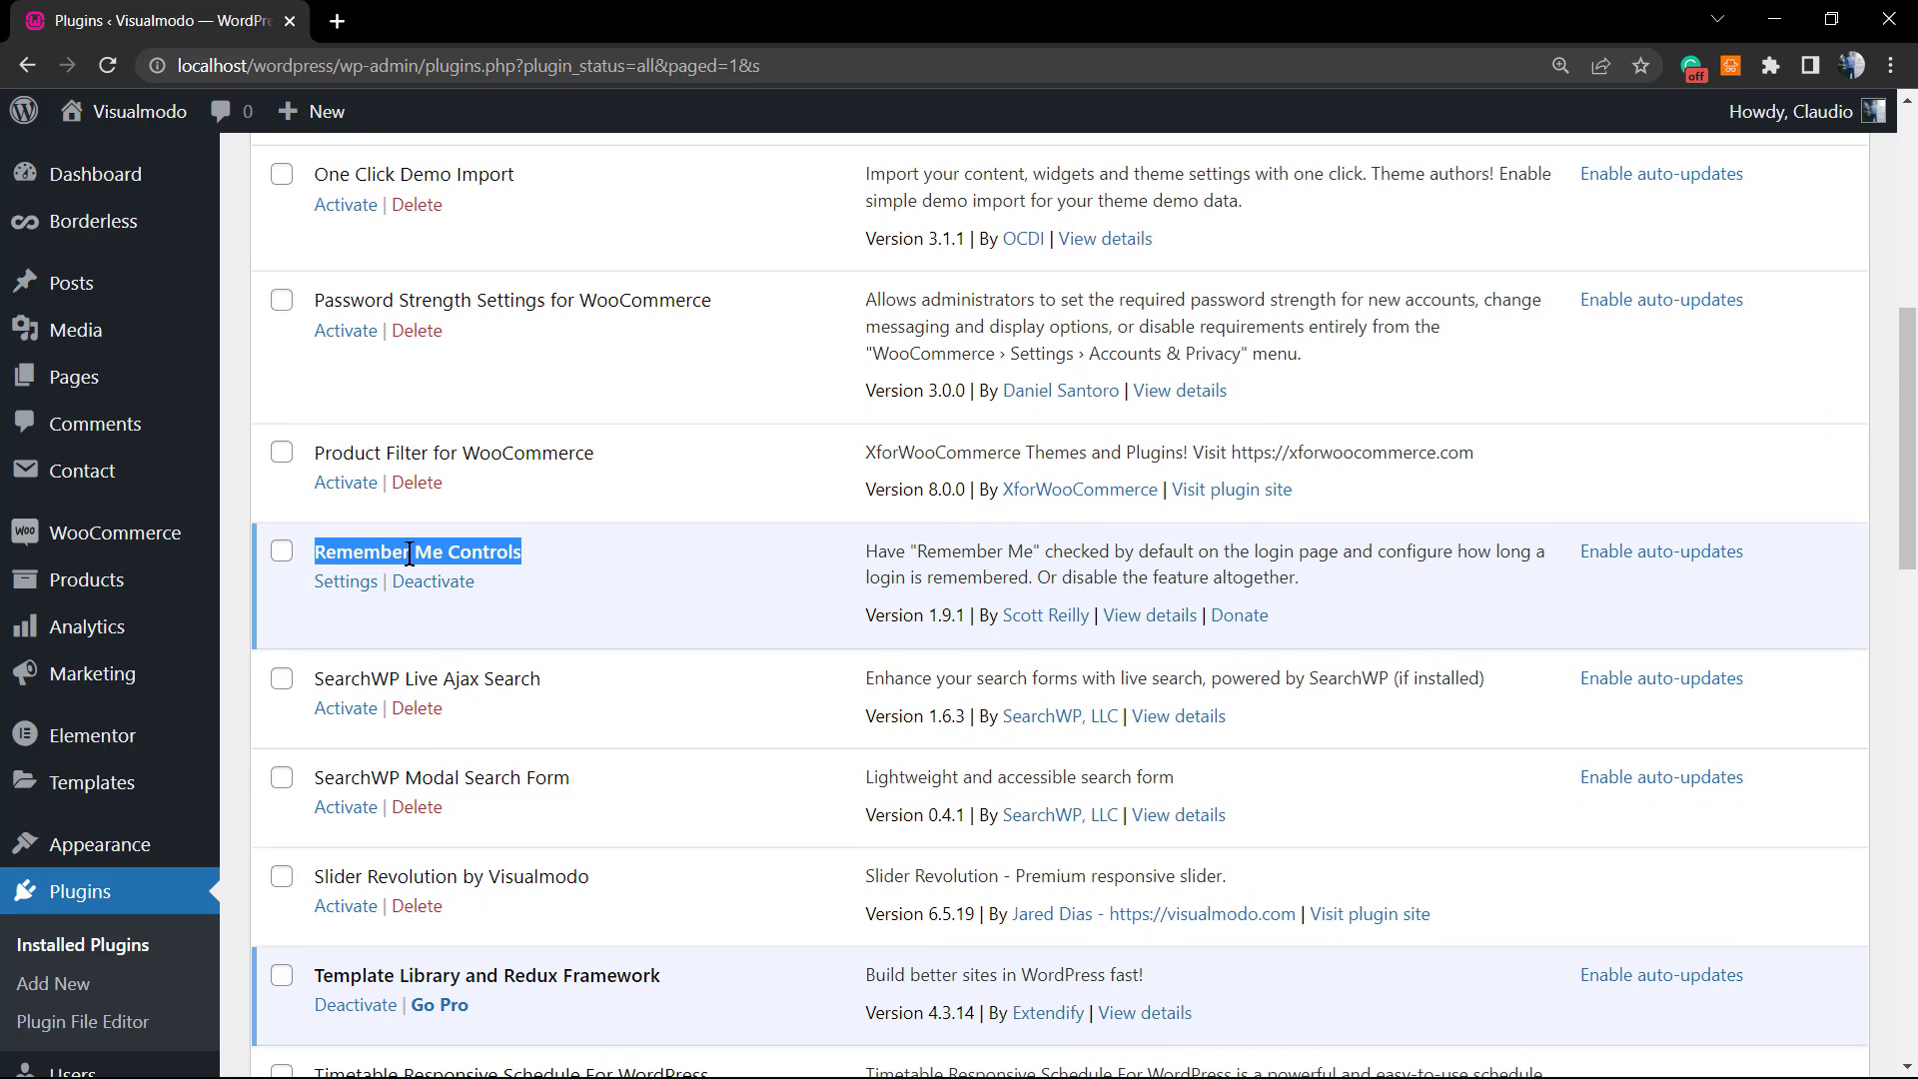
click(341, 589)
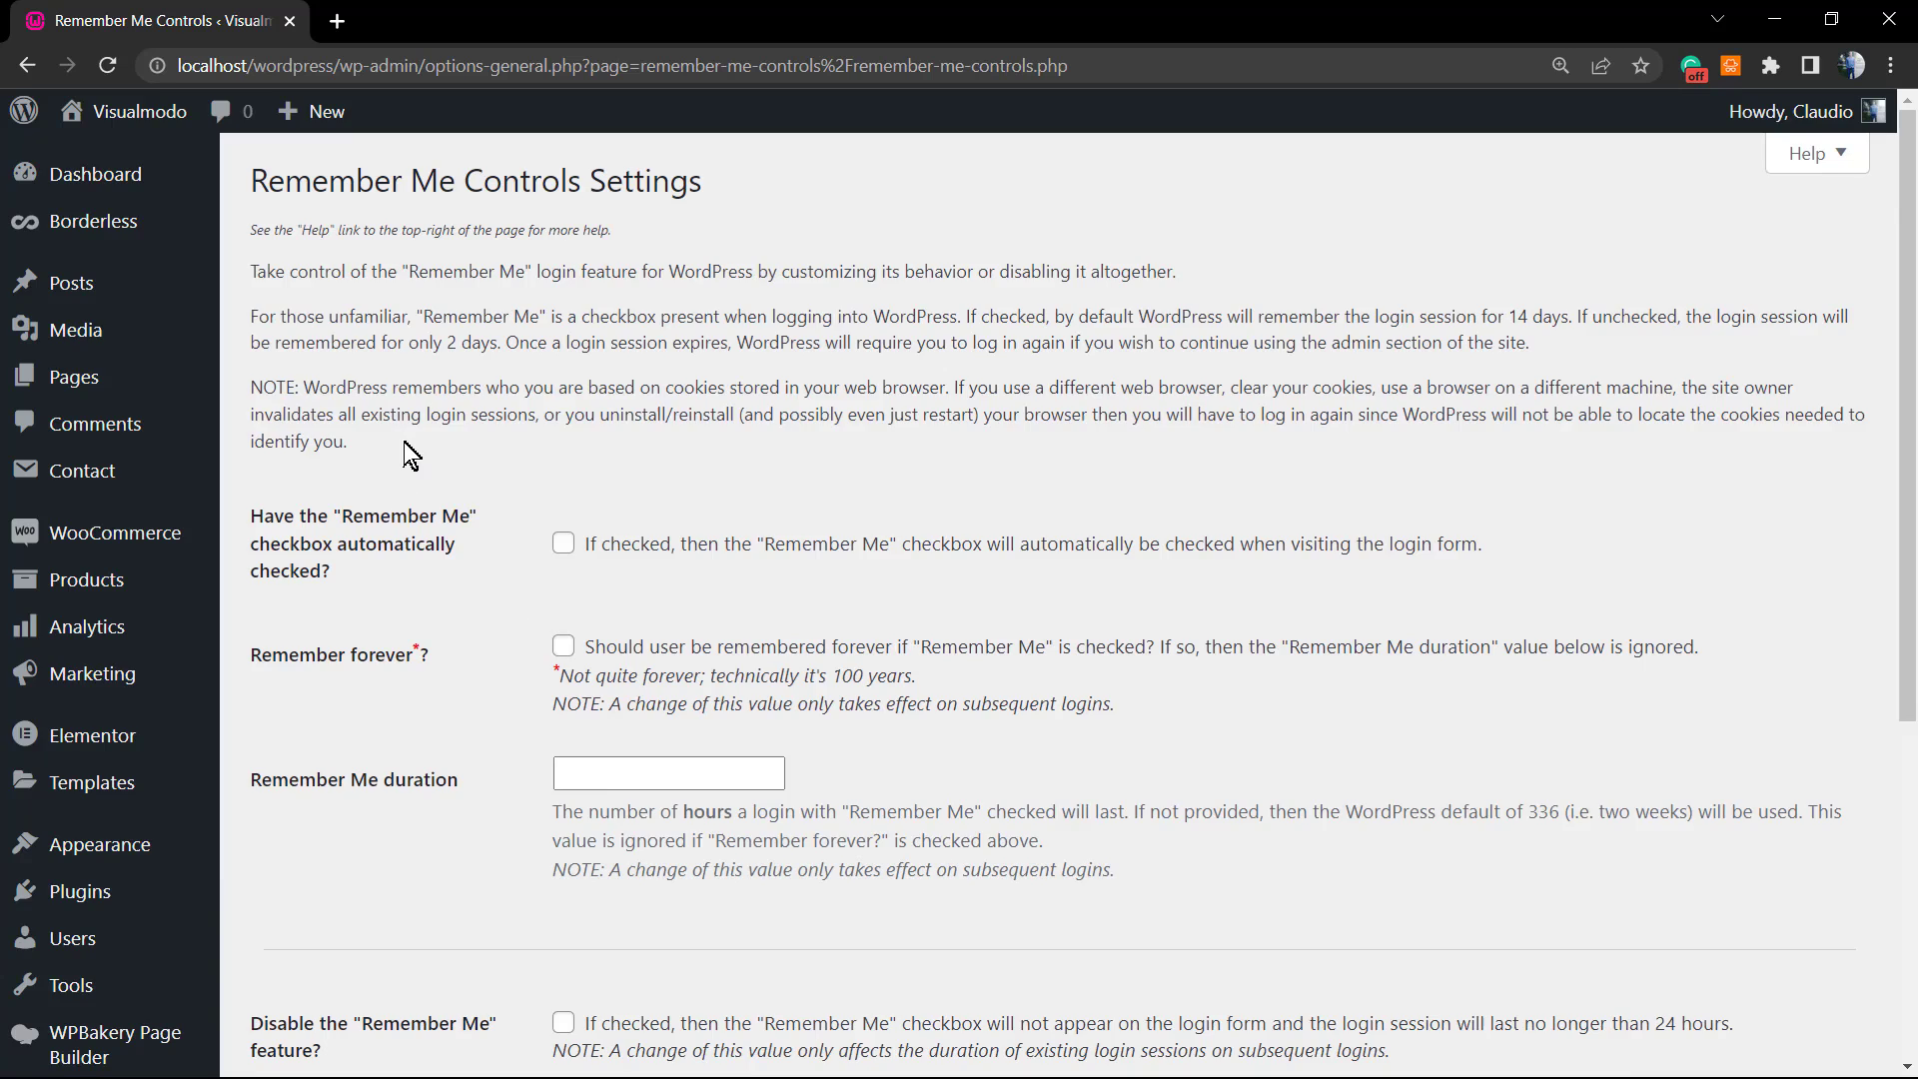
key(ctrl+plus)
key(ctrl+plus)
key(ctrl+plus)
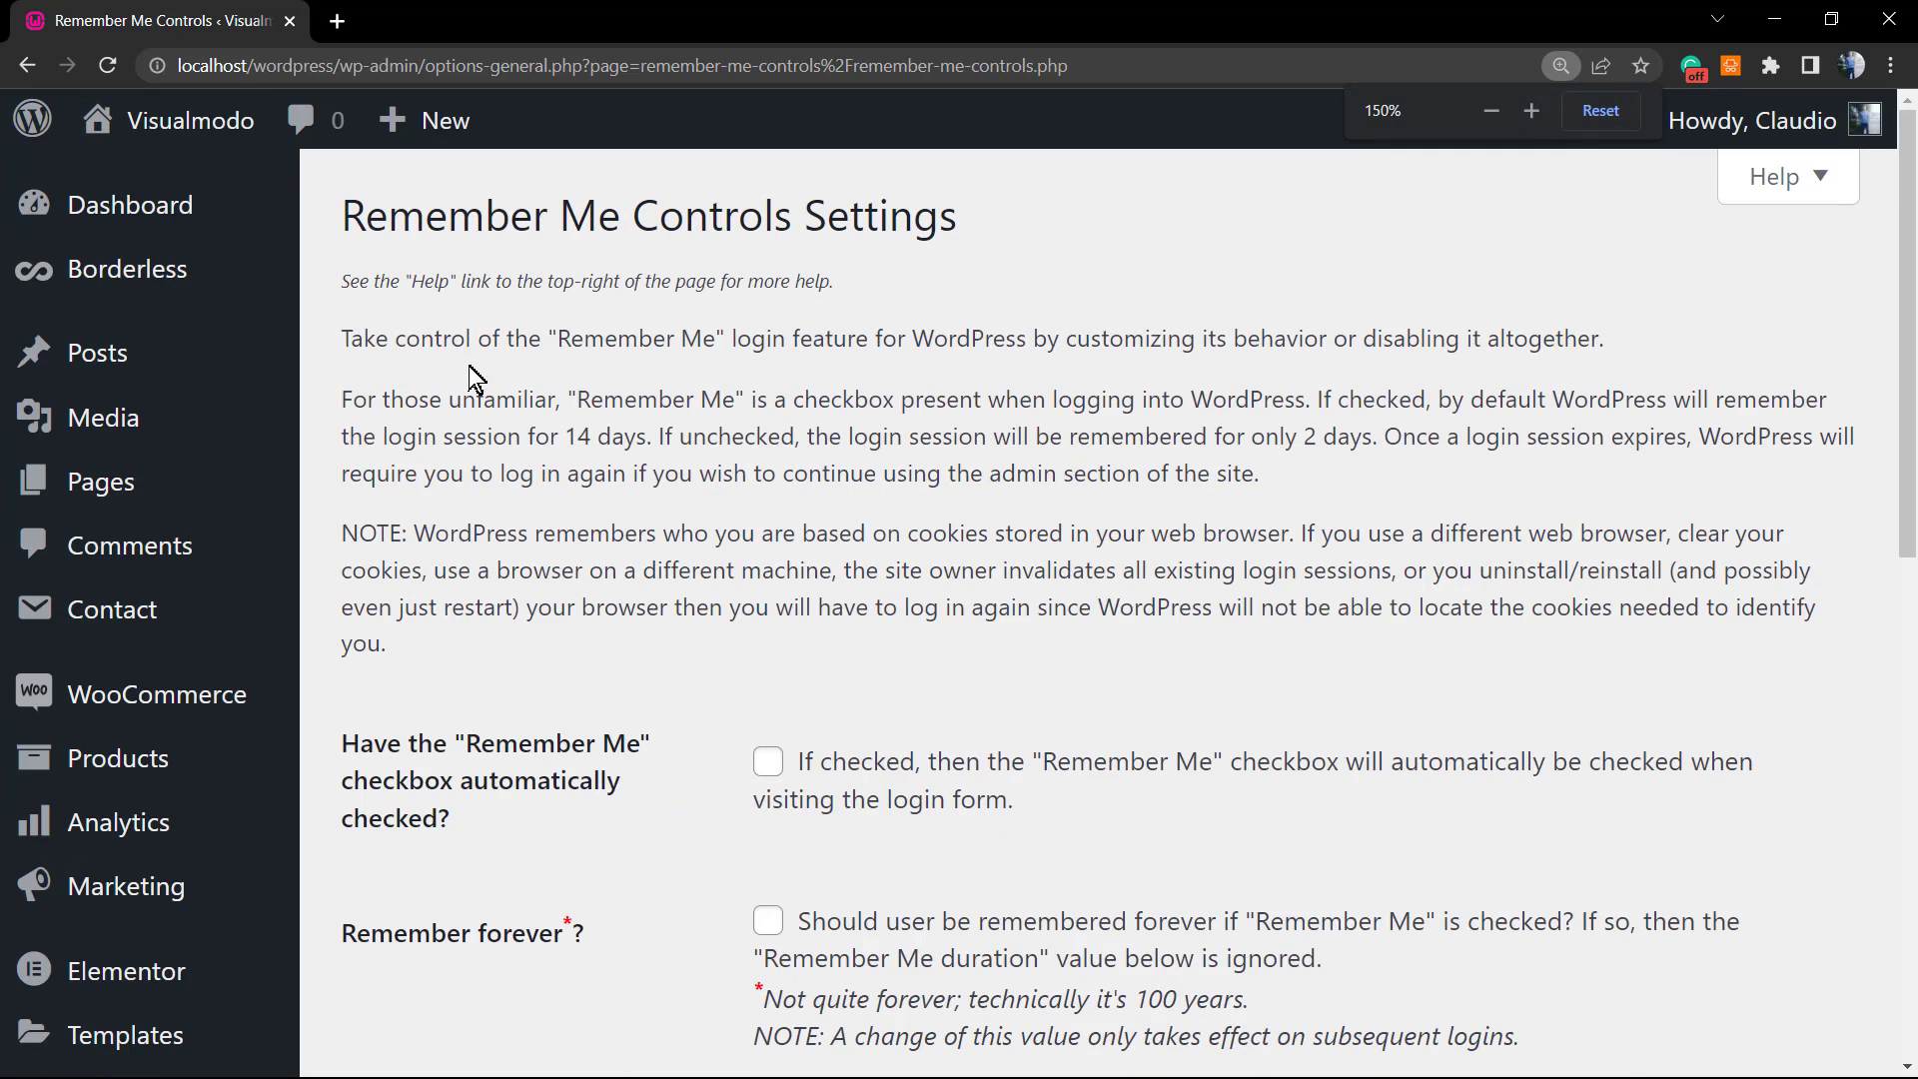
triple_click(410, 280)
click(512, 329)
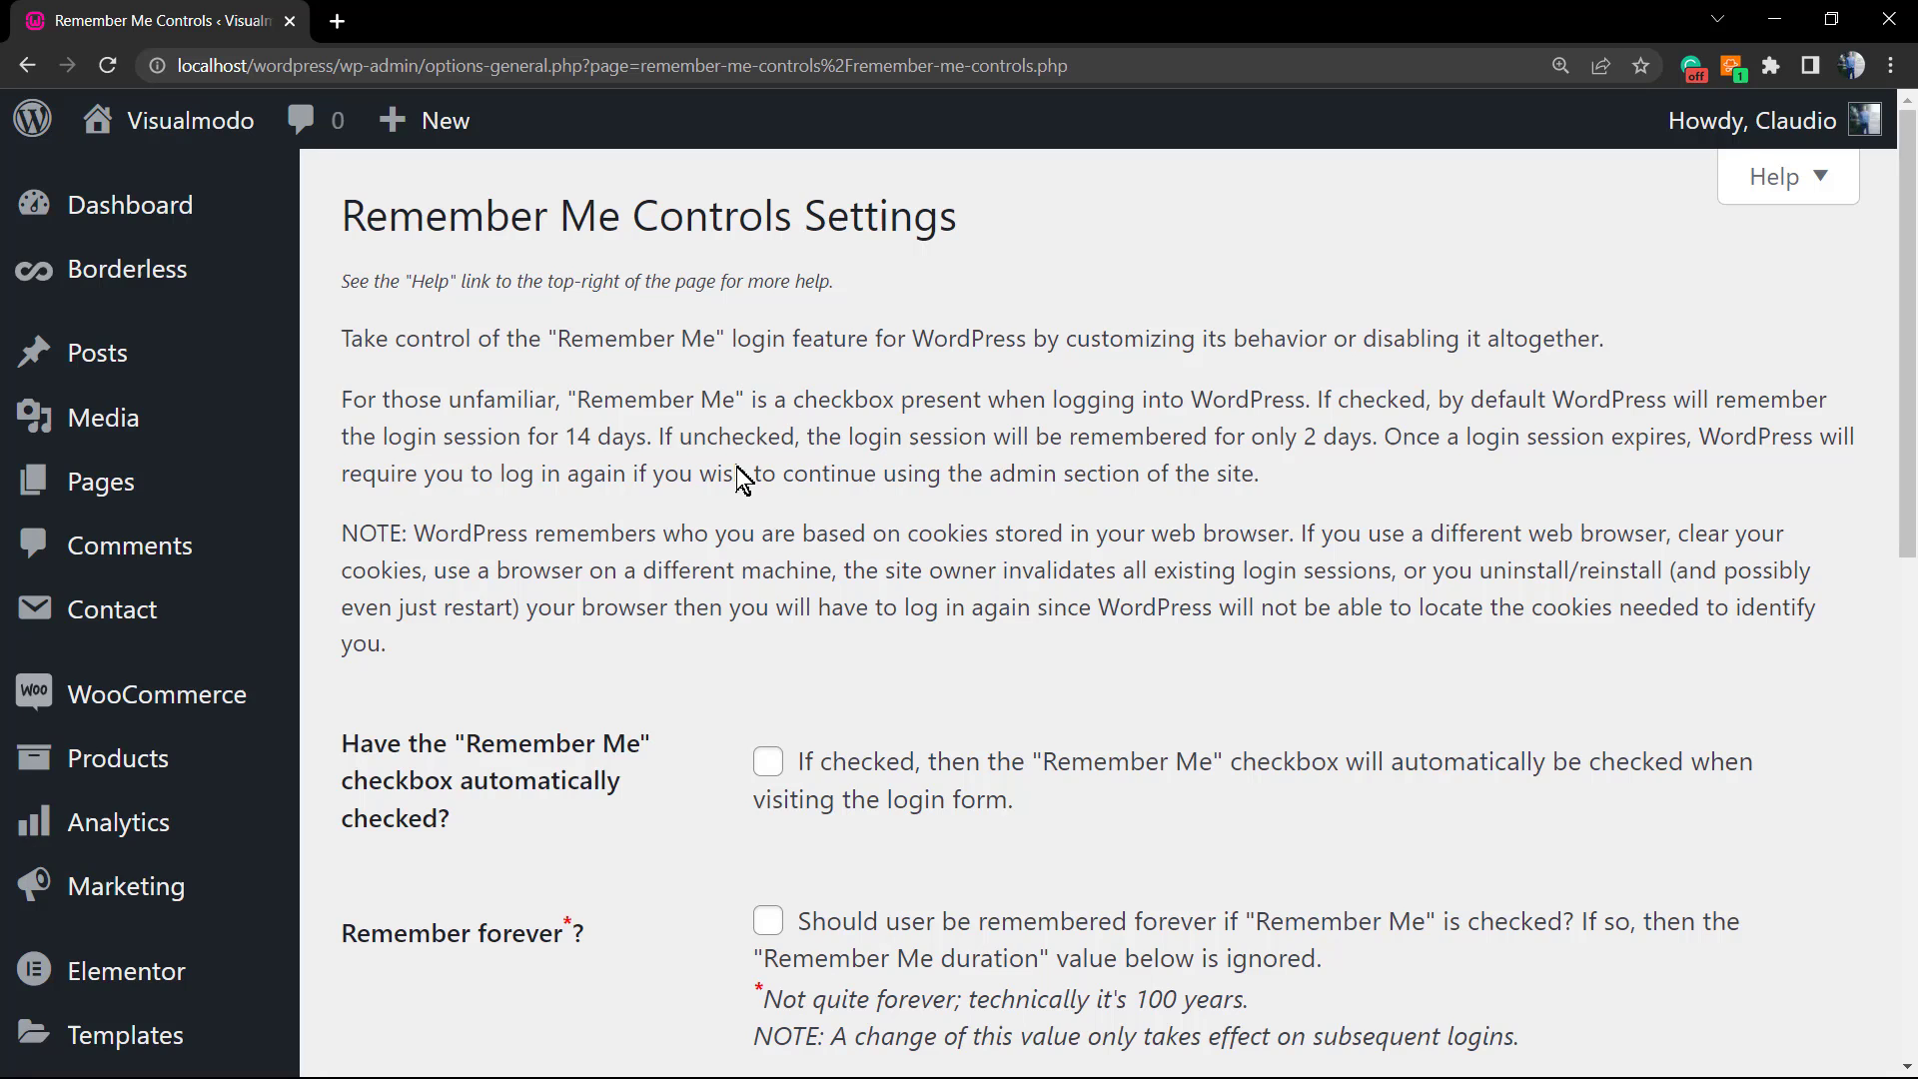
scroll(619, 734, down, 1)
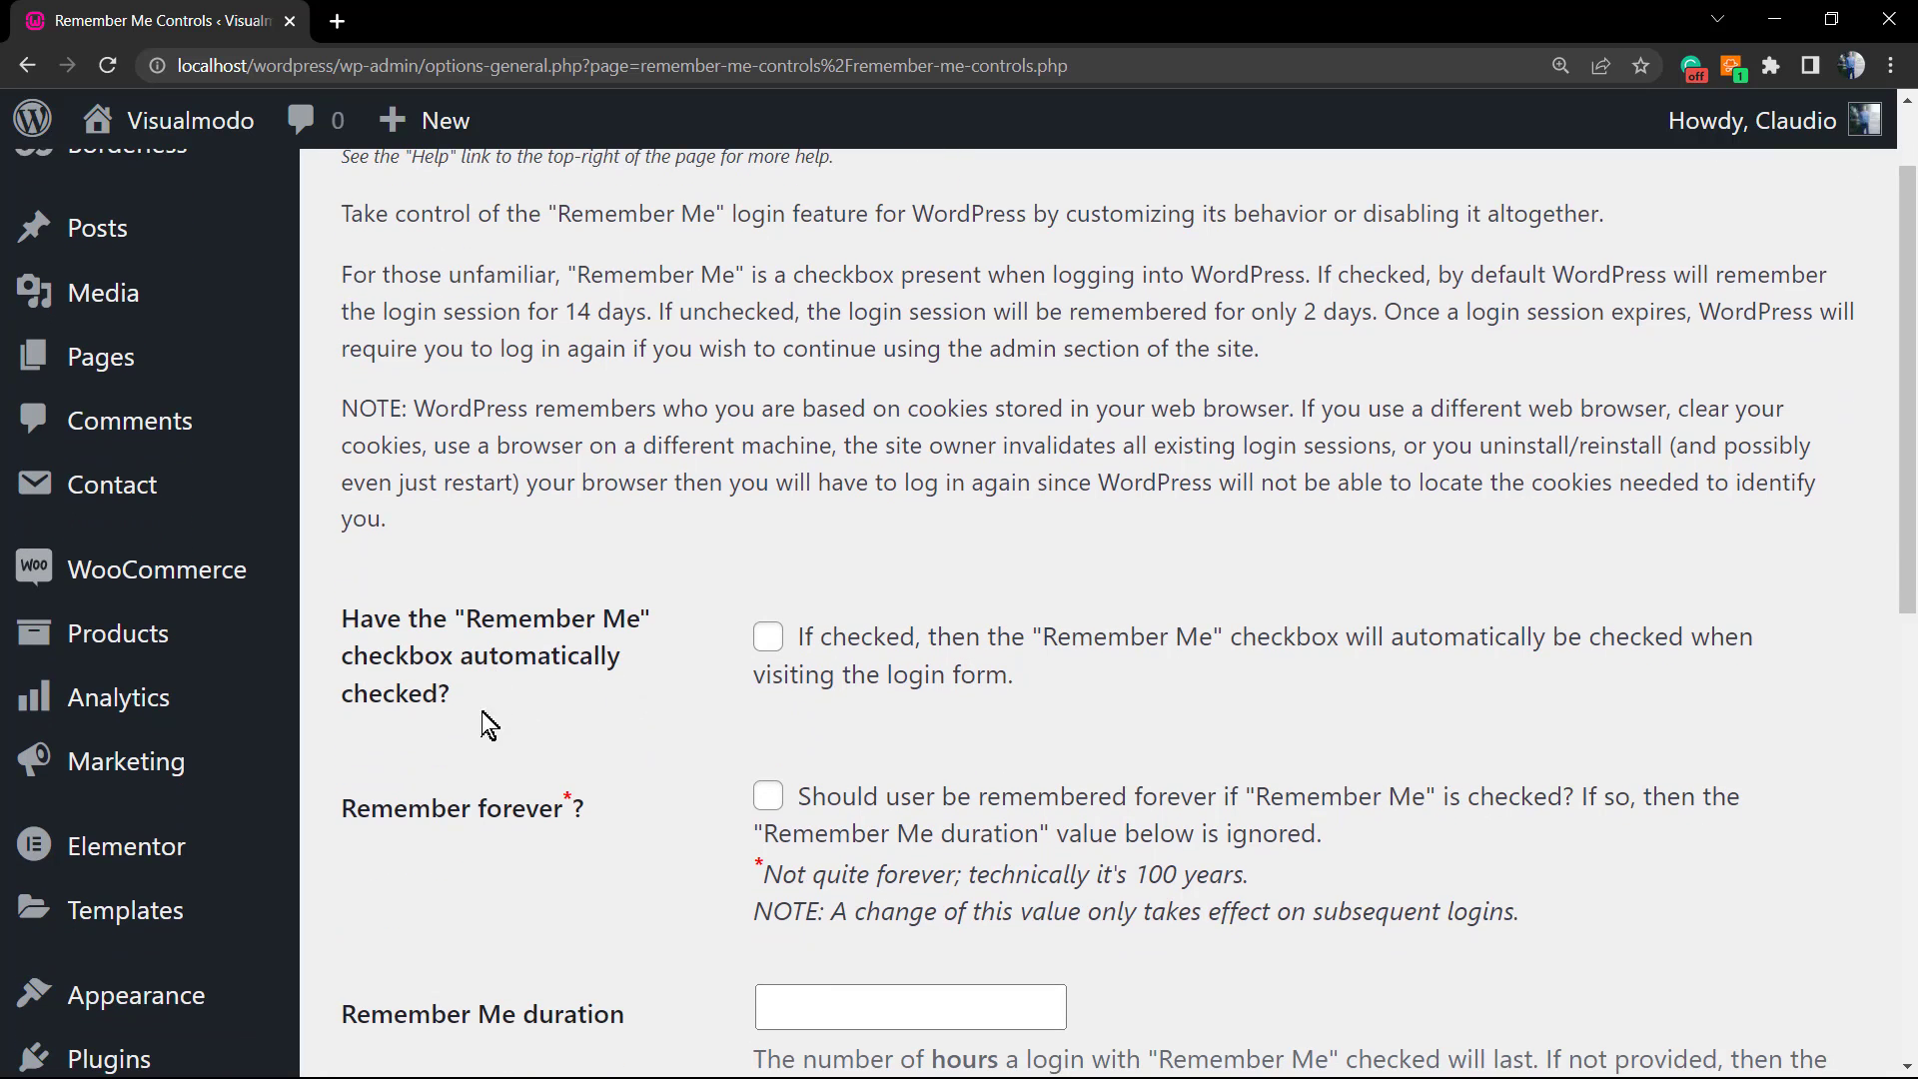
triple_click(478, 660)
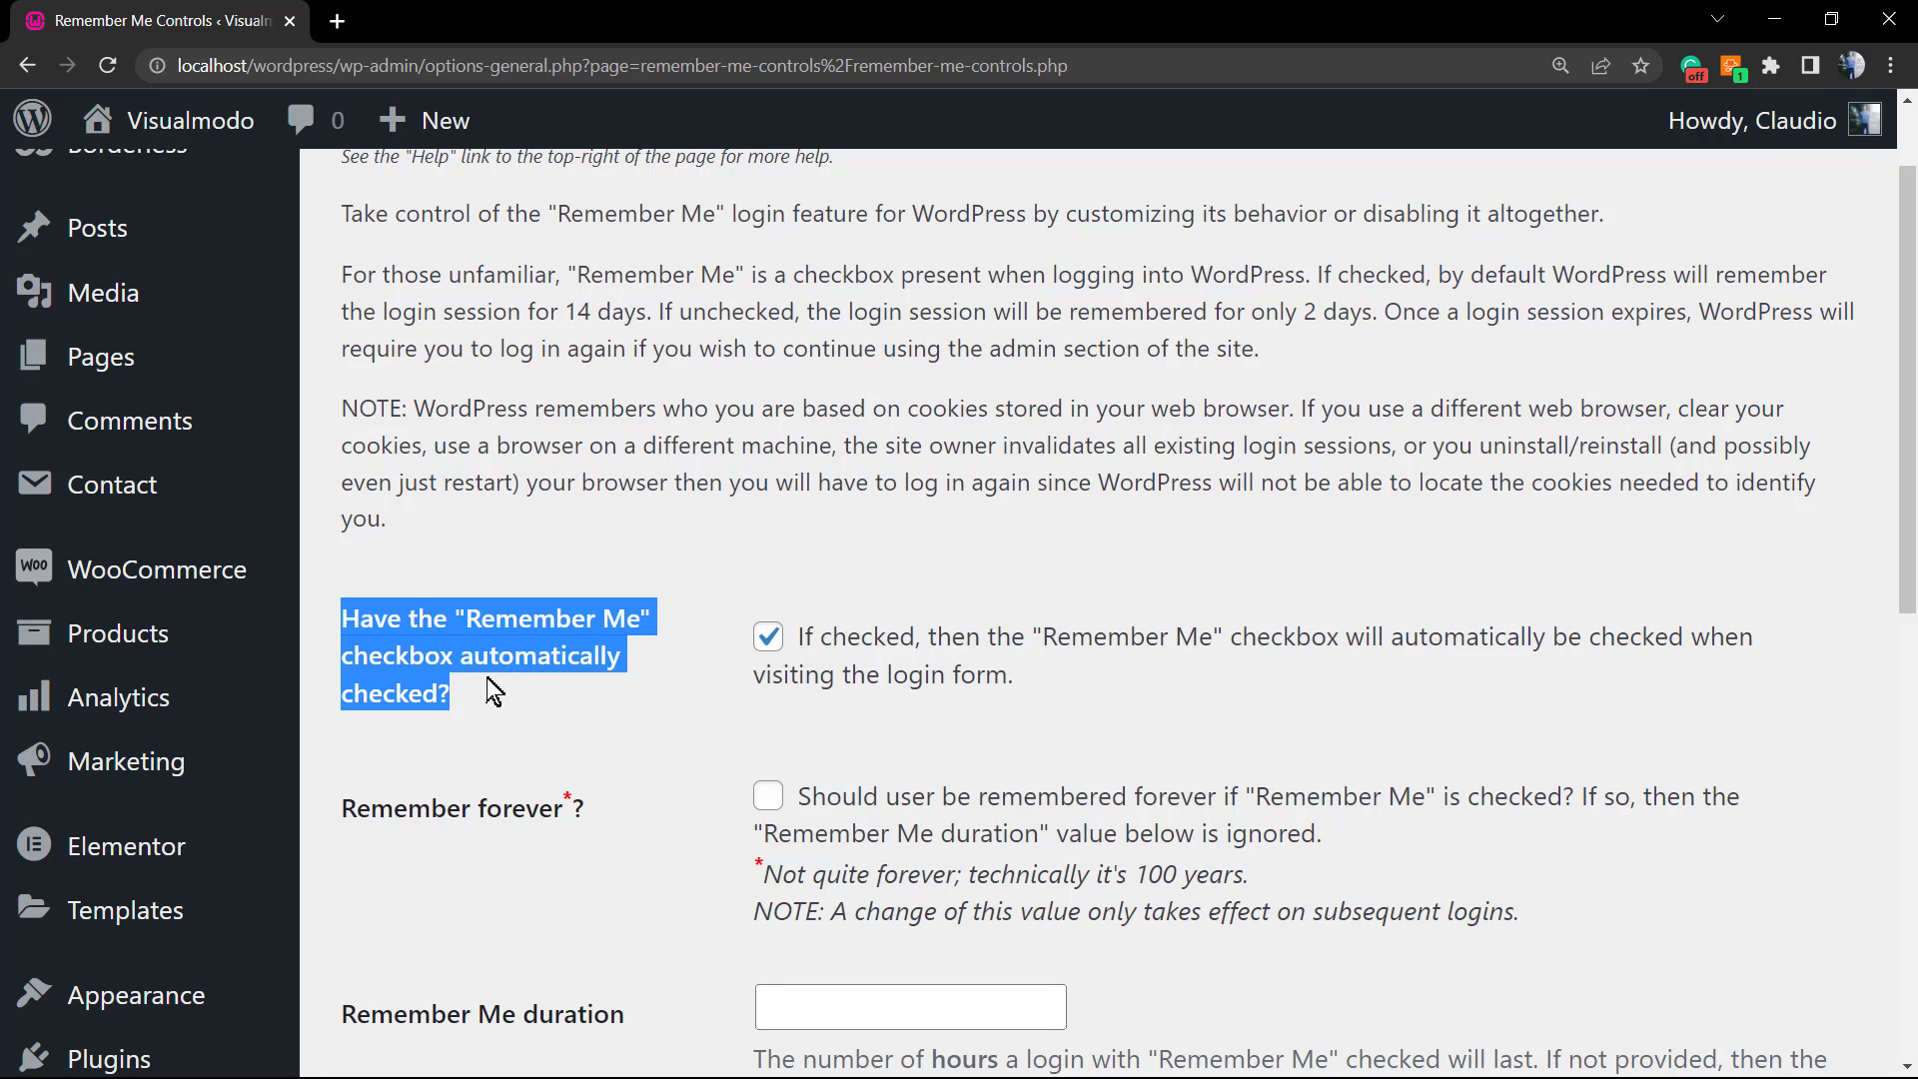
click(763, 641)
scroll(553, 659, down, 1)
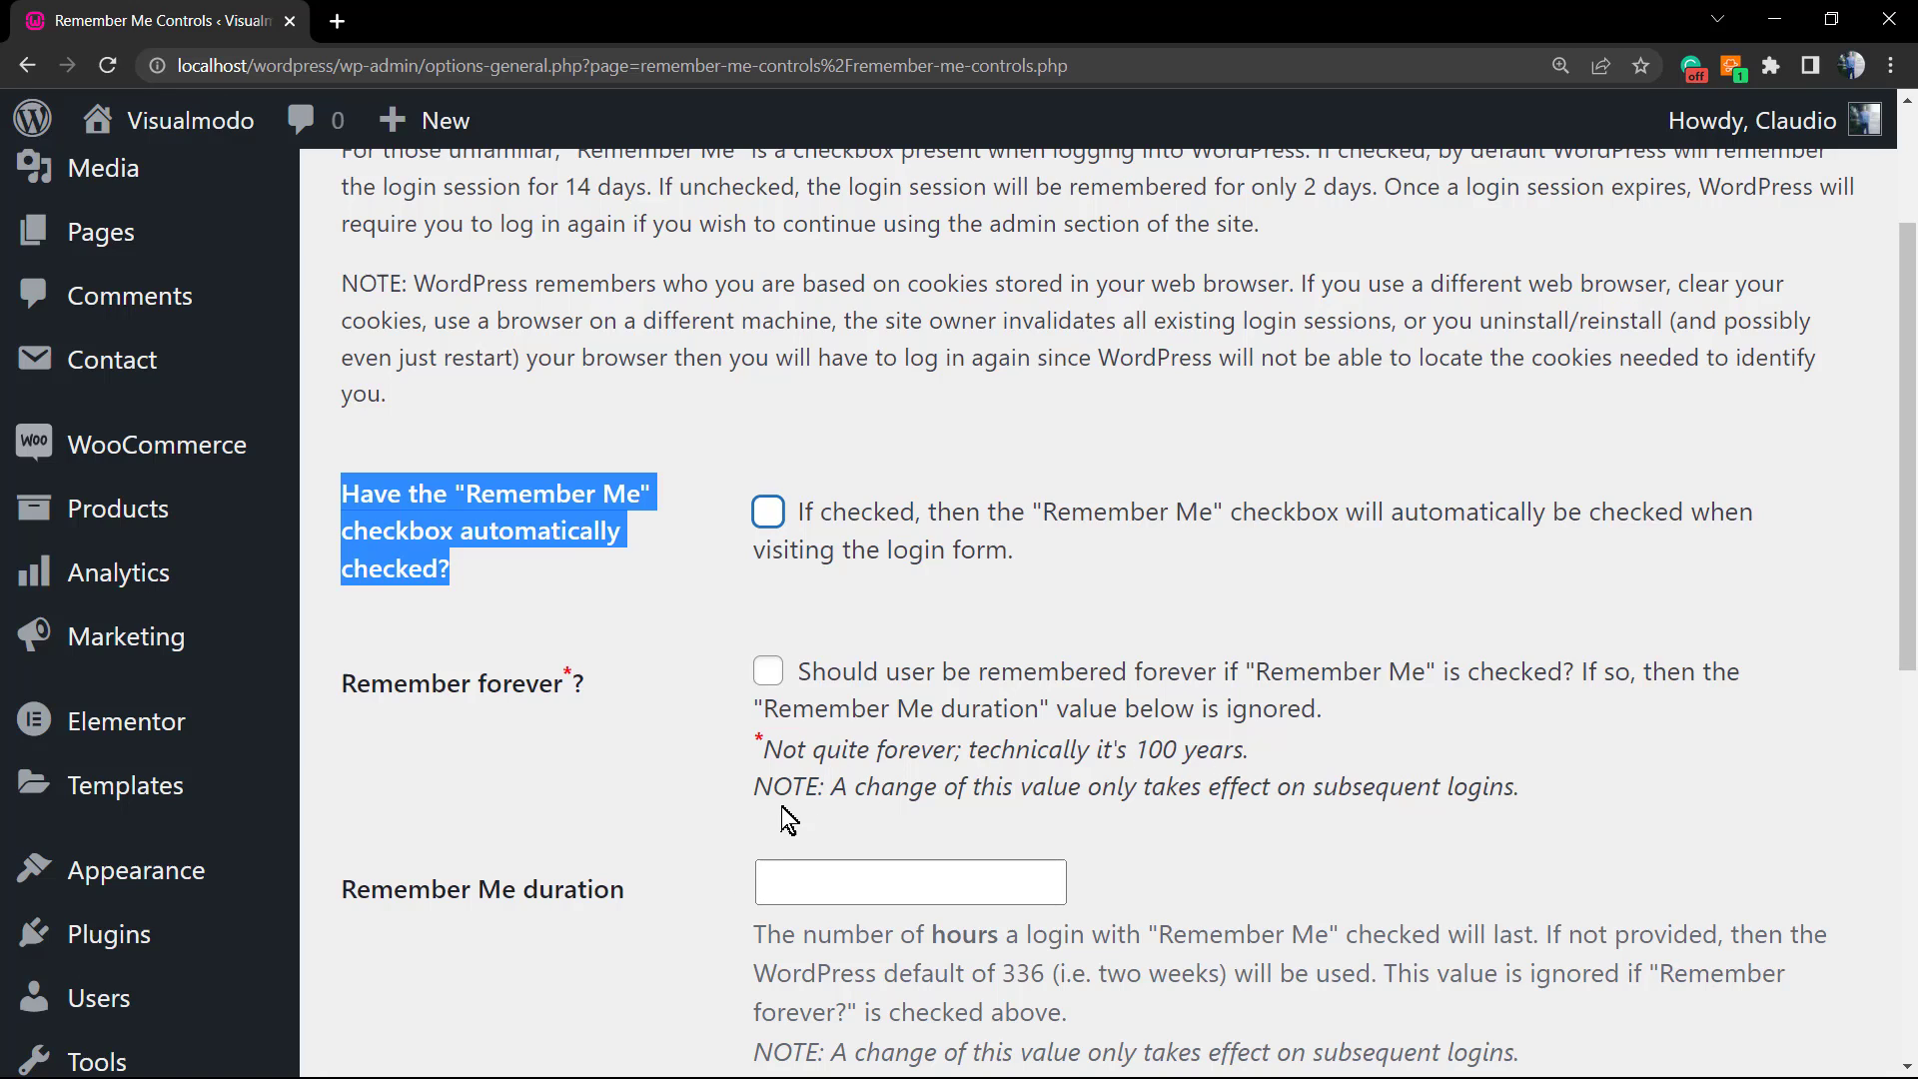
scroll(783, 818, down, 1)
click(771, 765)
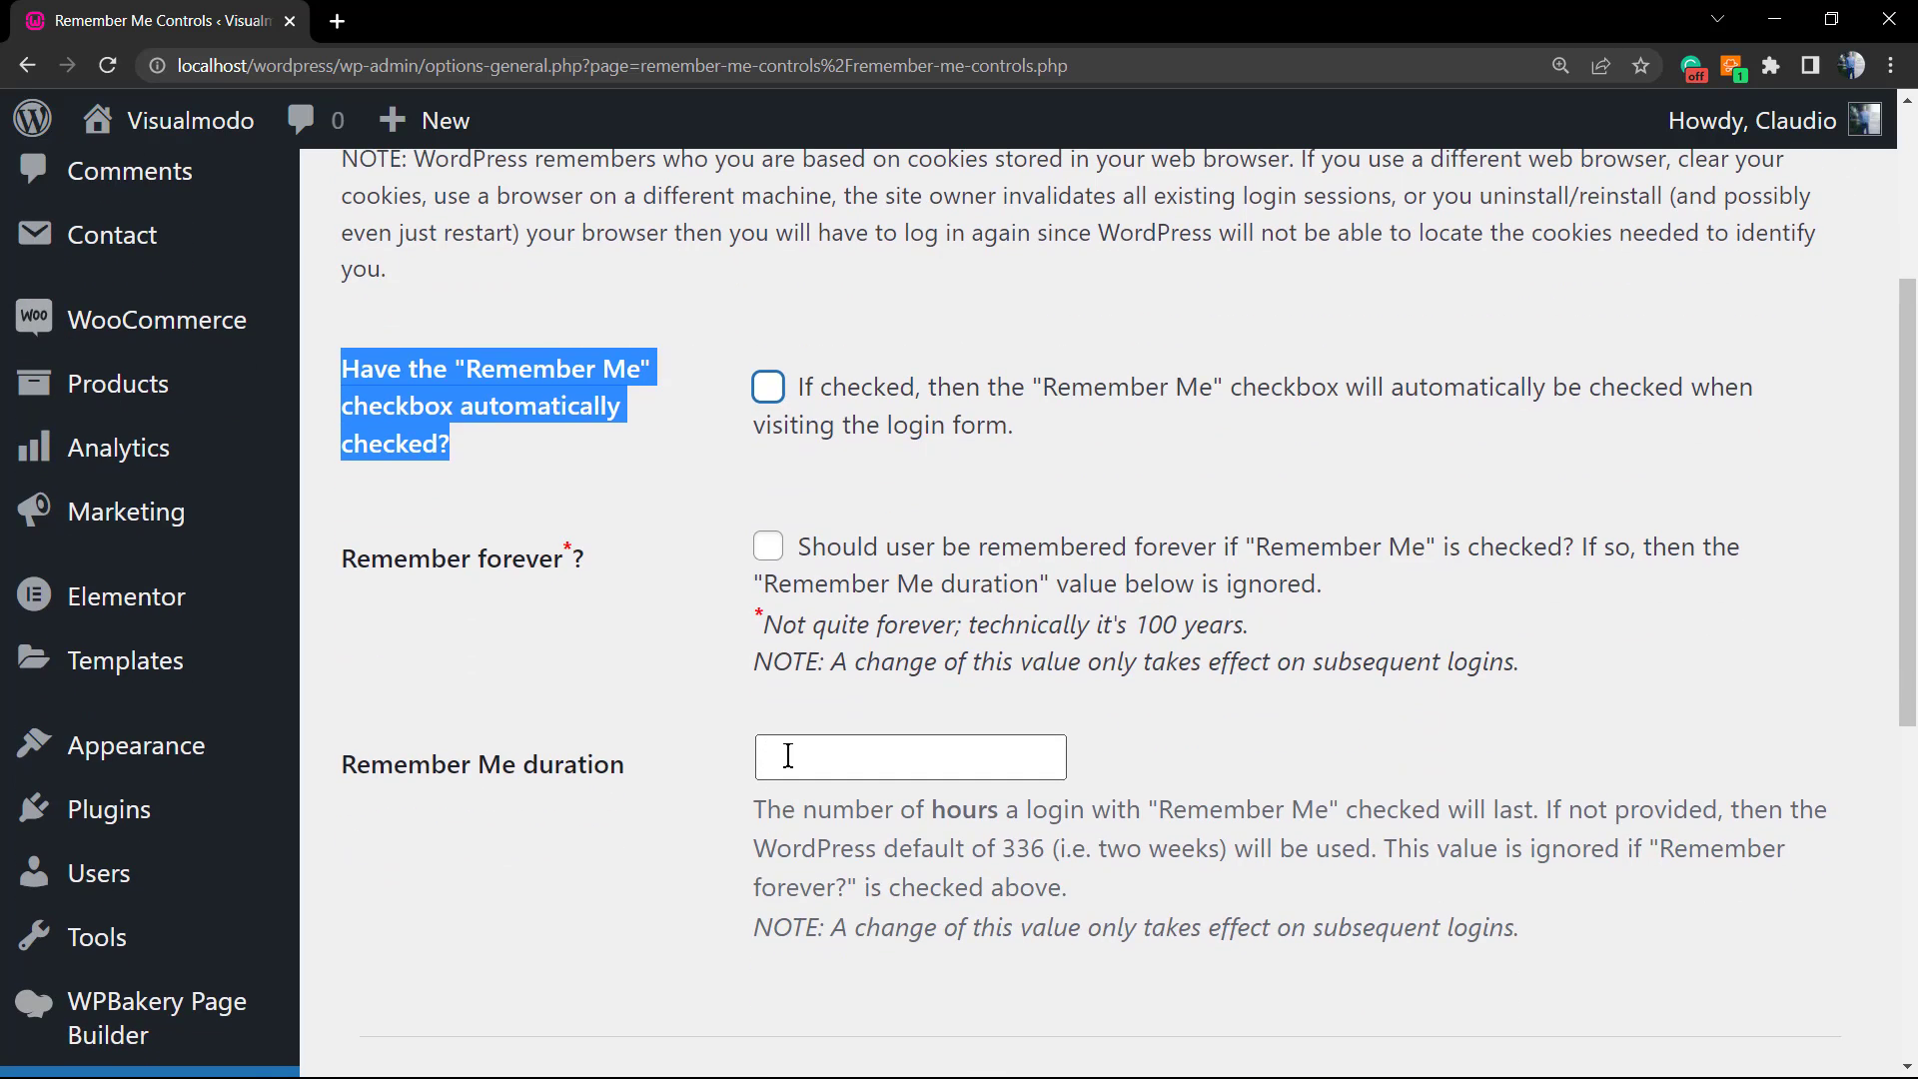
scroll(728, 732, down, 1)
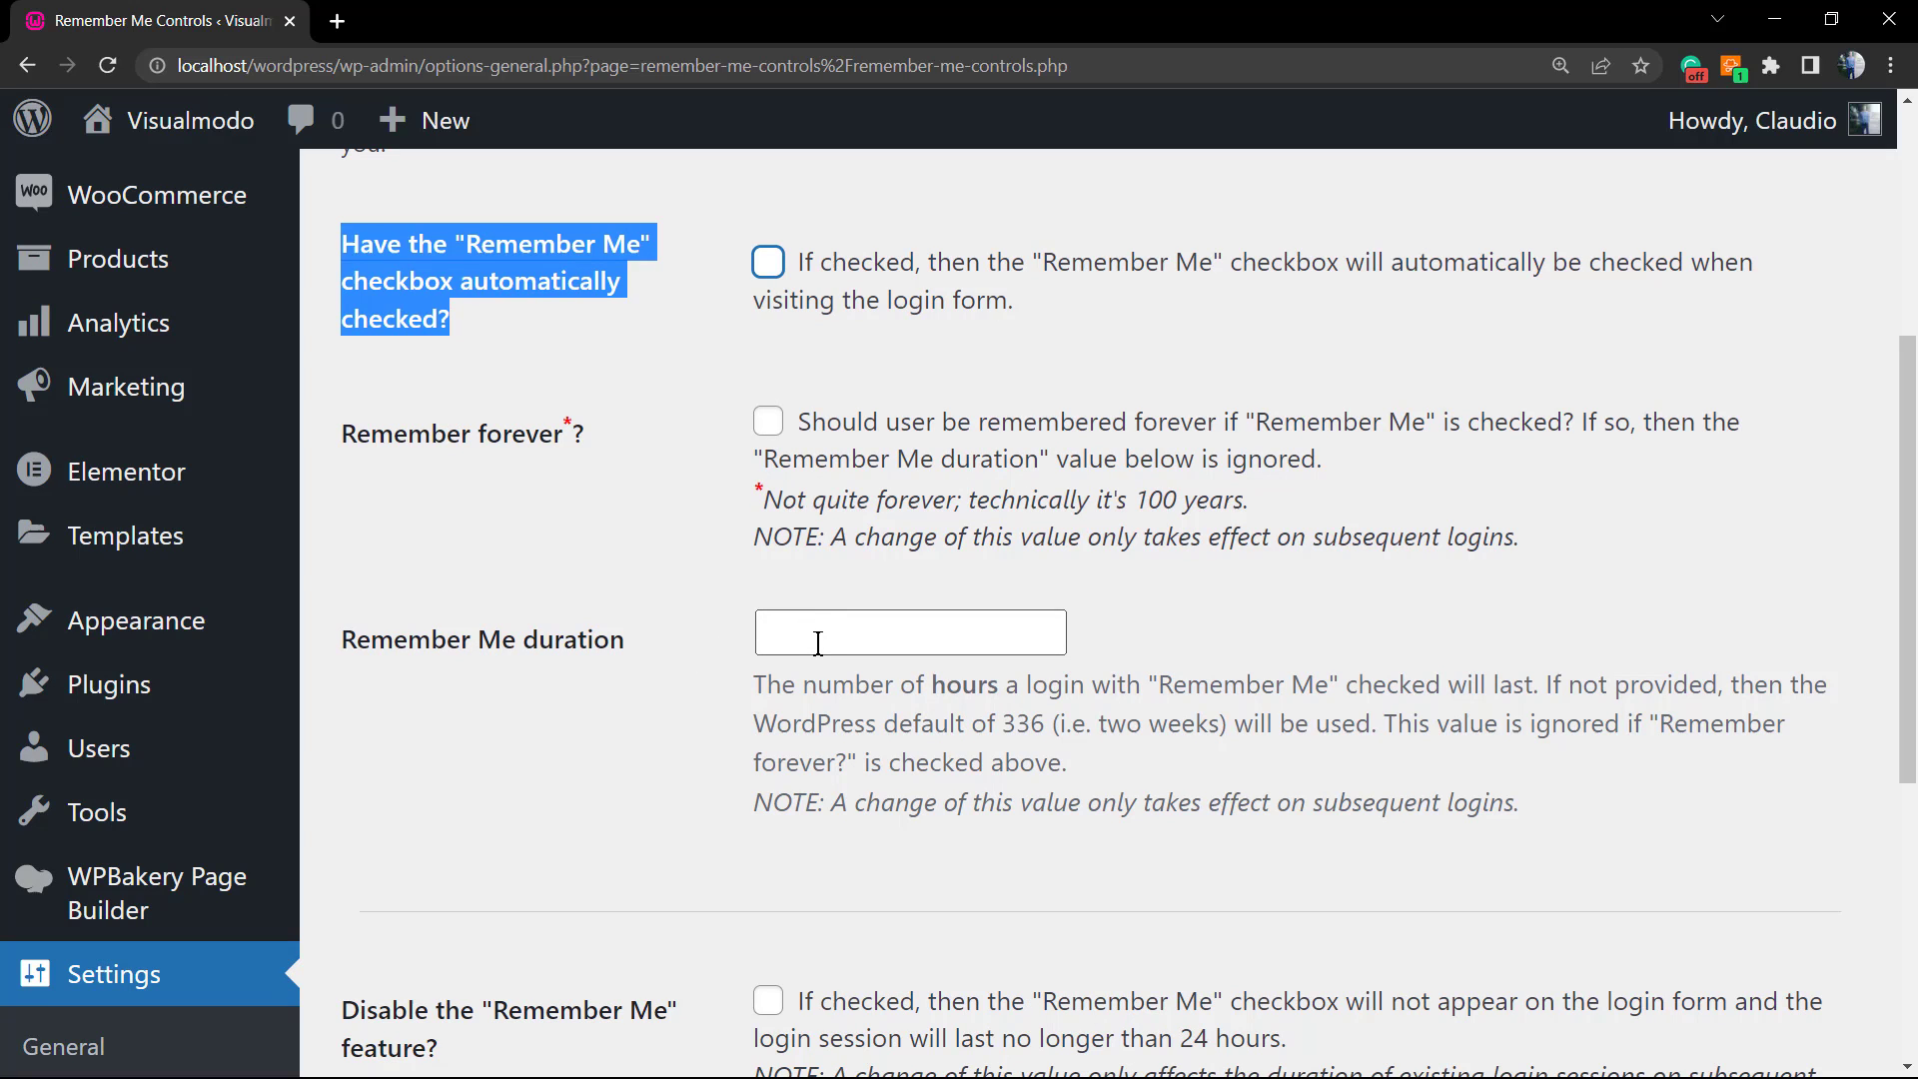
Clear the Remember Me duration field, removing the stray entries 23 and 2-0
click(984, 642)
text(2)
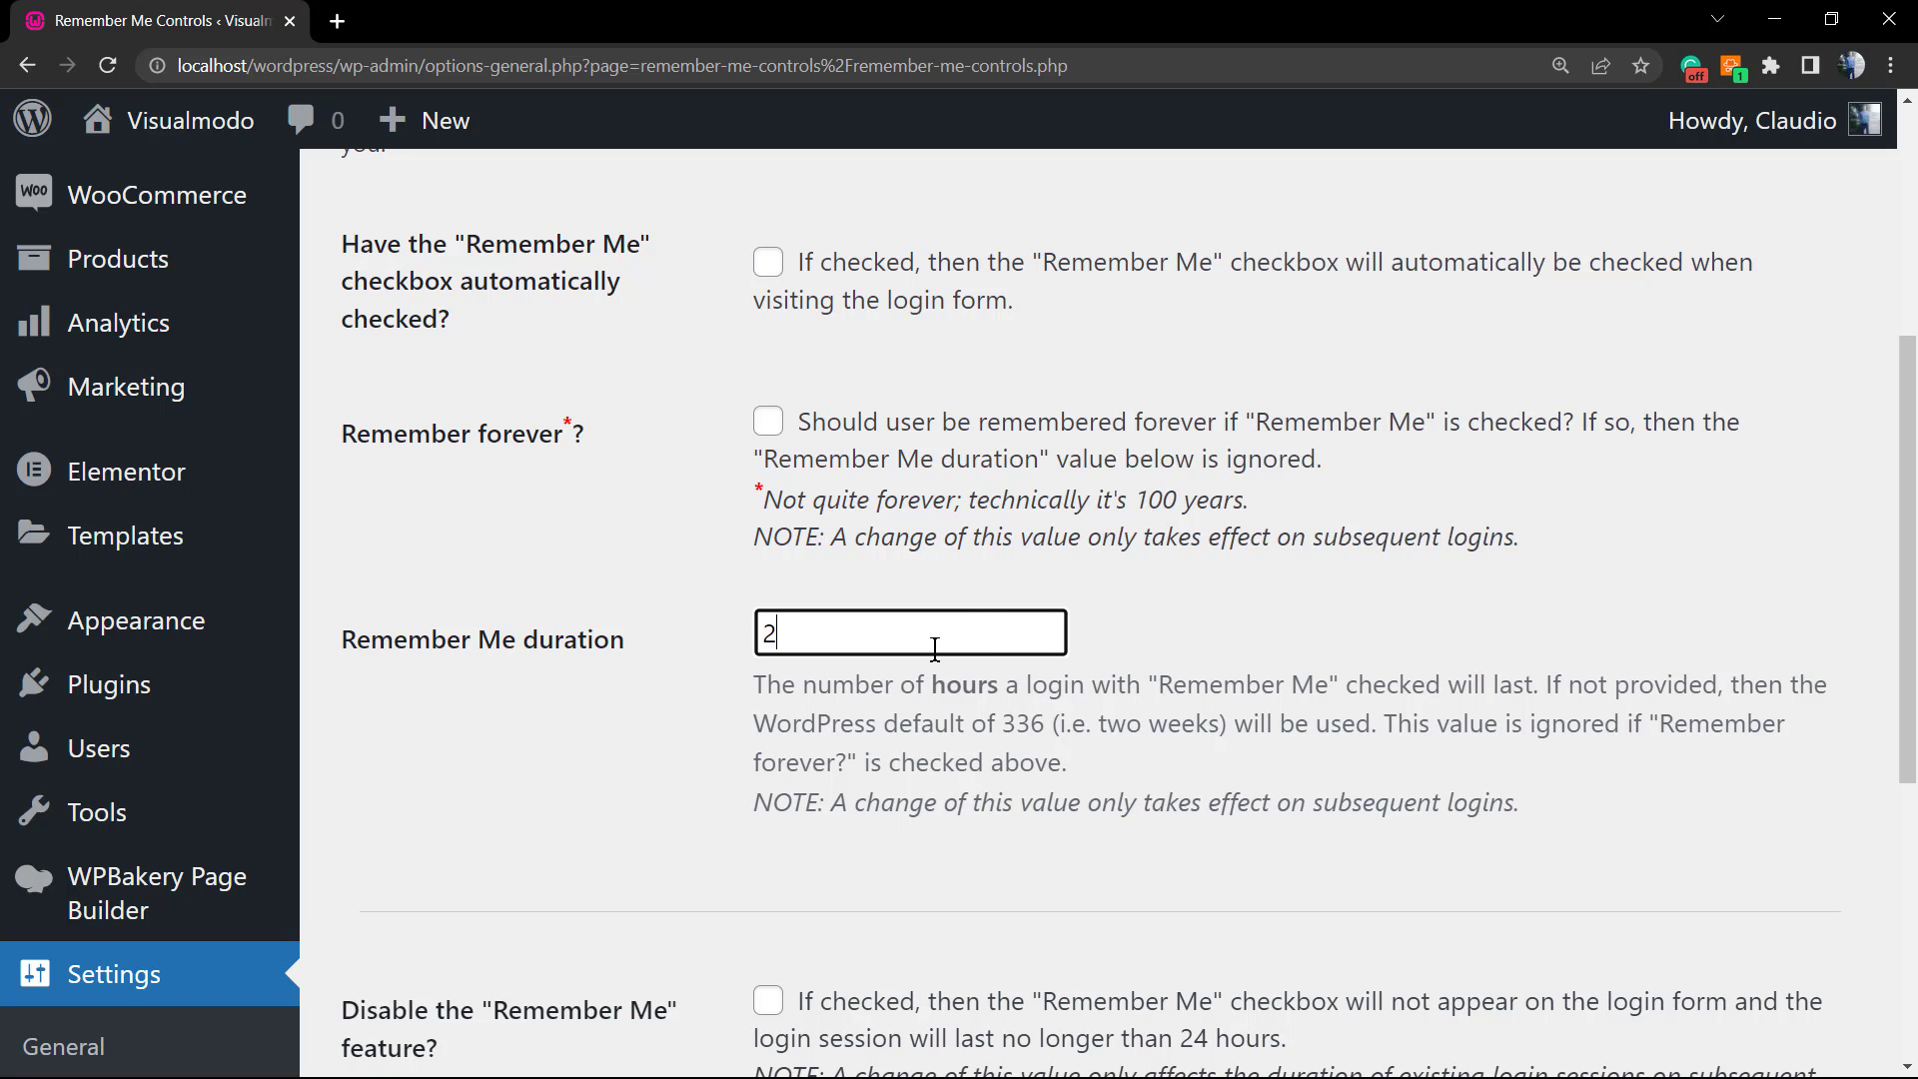
text(3)
drag(797, 637, 753, 644)
key(ctrl+a)
text(2)
text(-)
text(0)
key(BackSpace)
Enter 8 hours as the duration and tick 'Disable the Remember Me feature?'
text(8)
click(589, 707)
scroll(589, 707, down, 3)
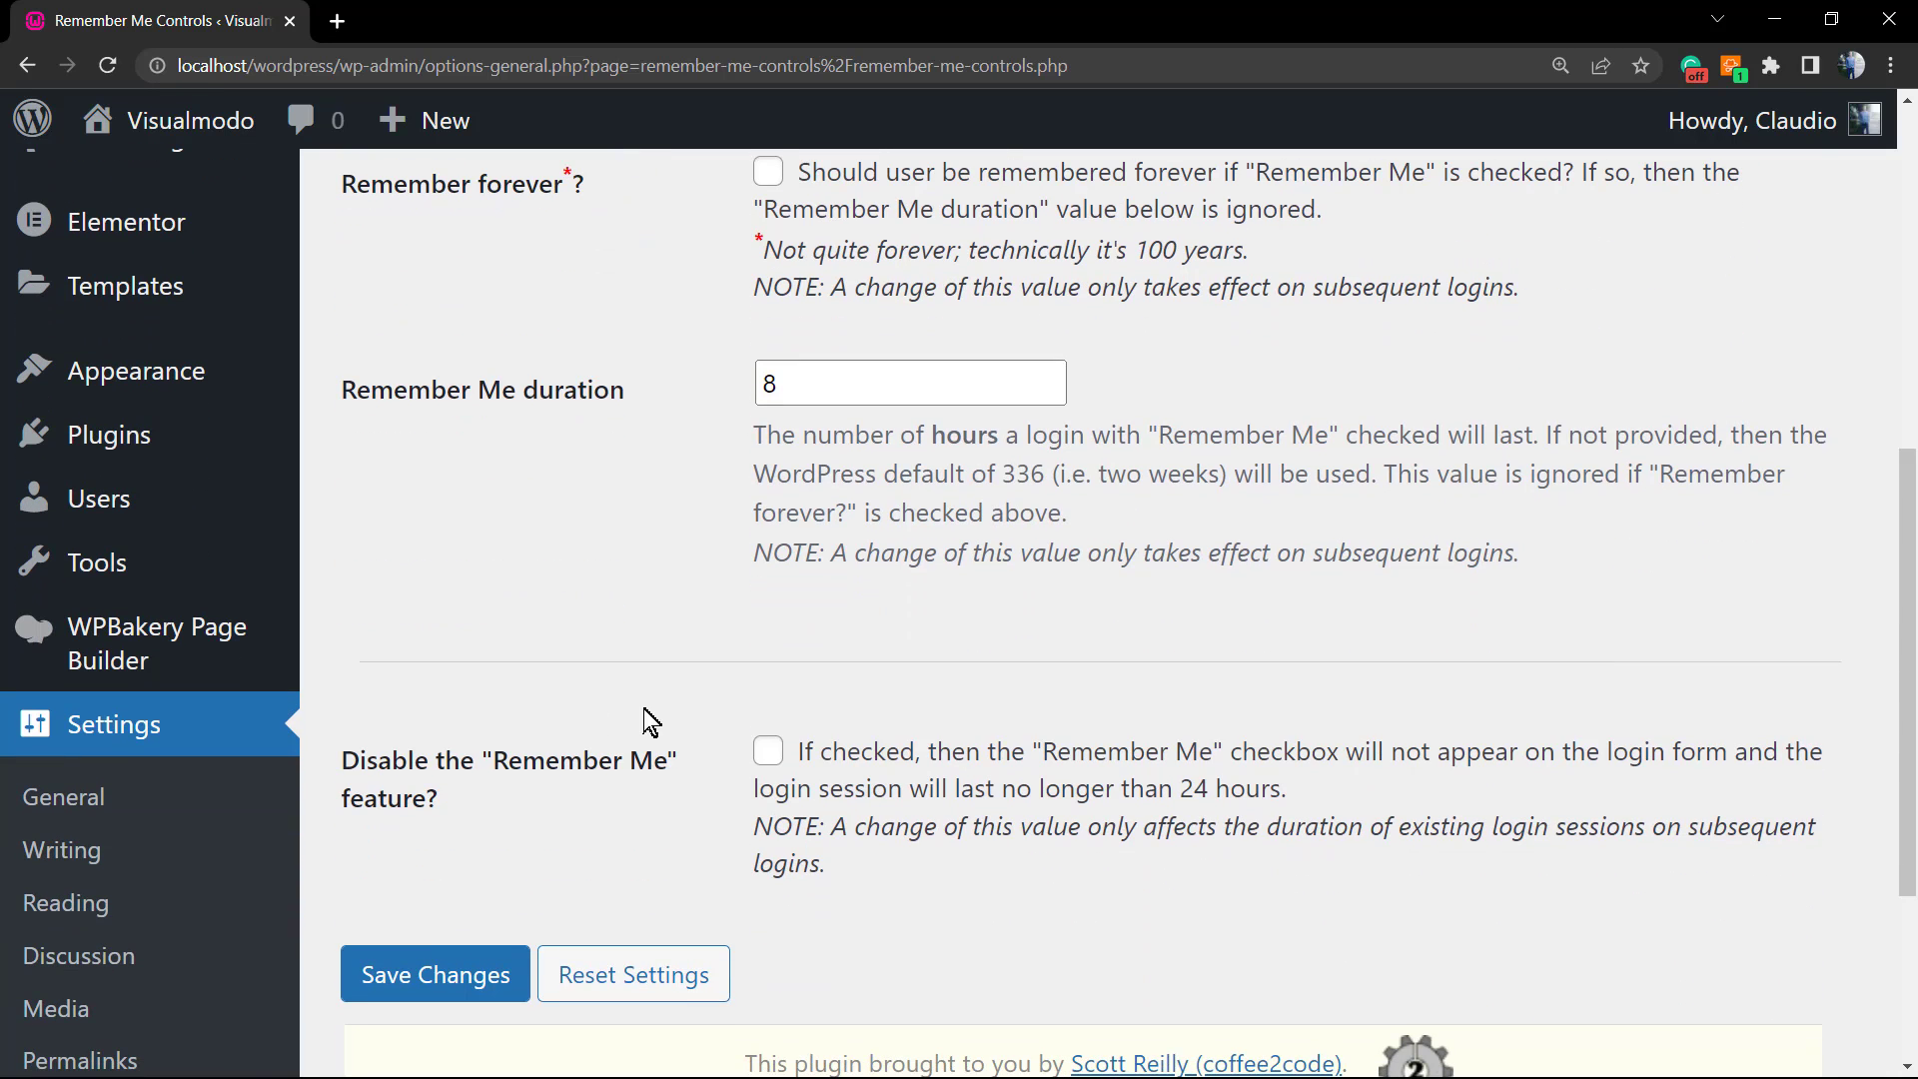
scroll(674, 699, down, 1)
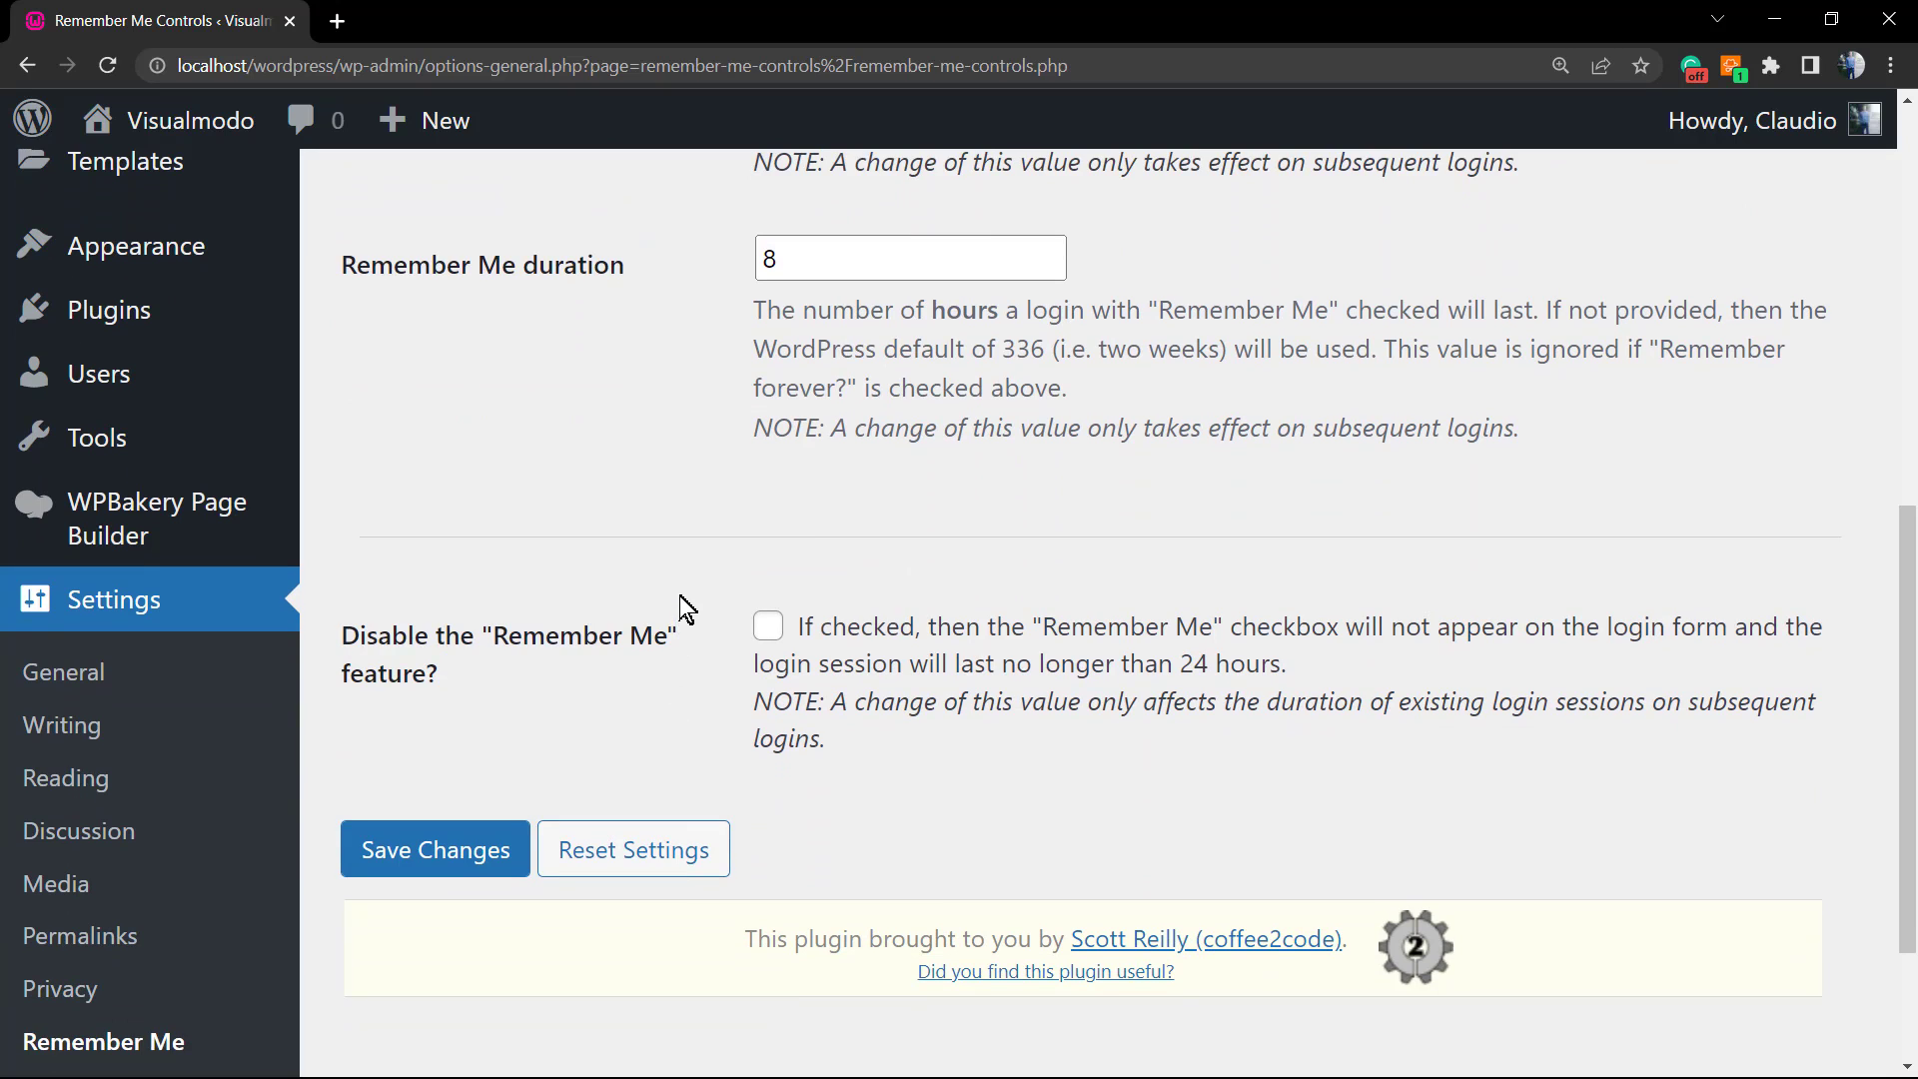
scroll(667, 621, down, 1)
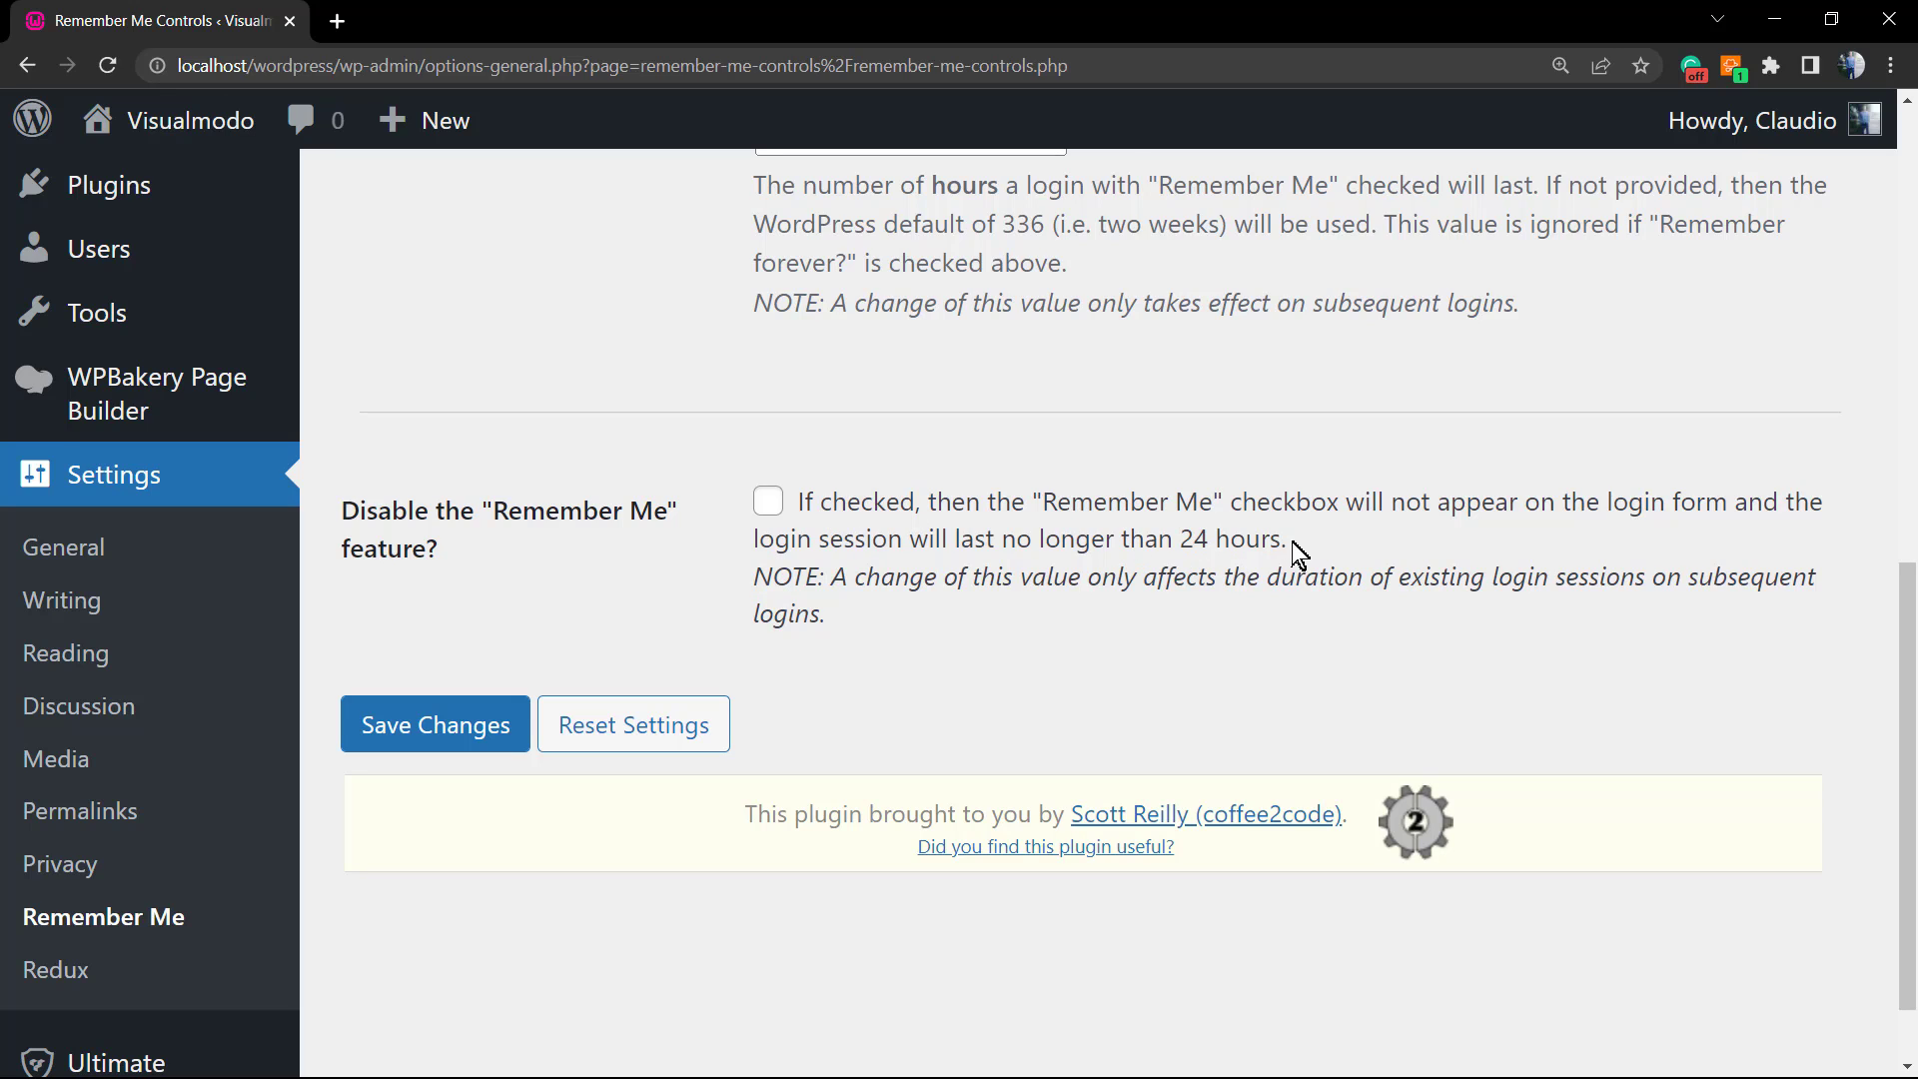
click(775, 504)
Save Changes on the Remember Me Controls settings page
click(424, 715)
scroll(783, 620, up, 7)
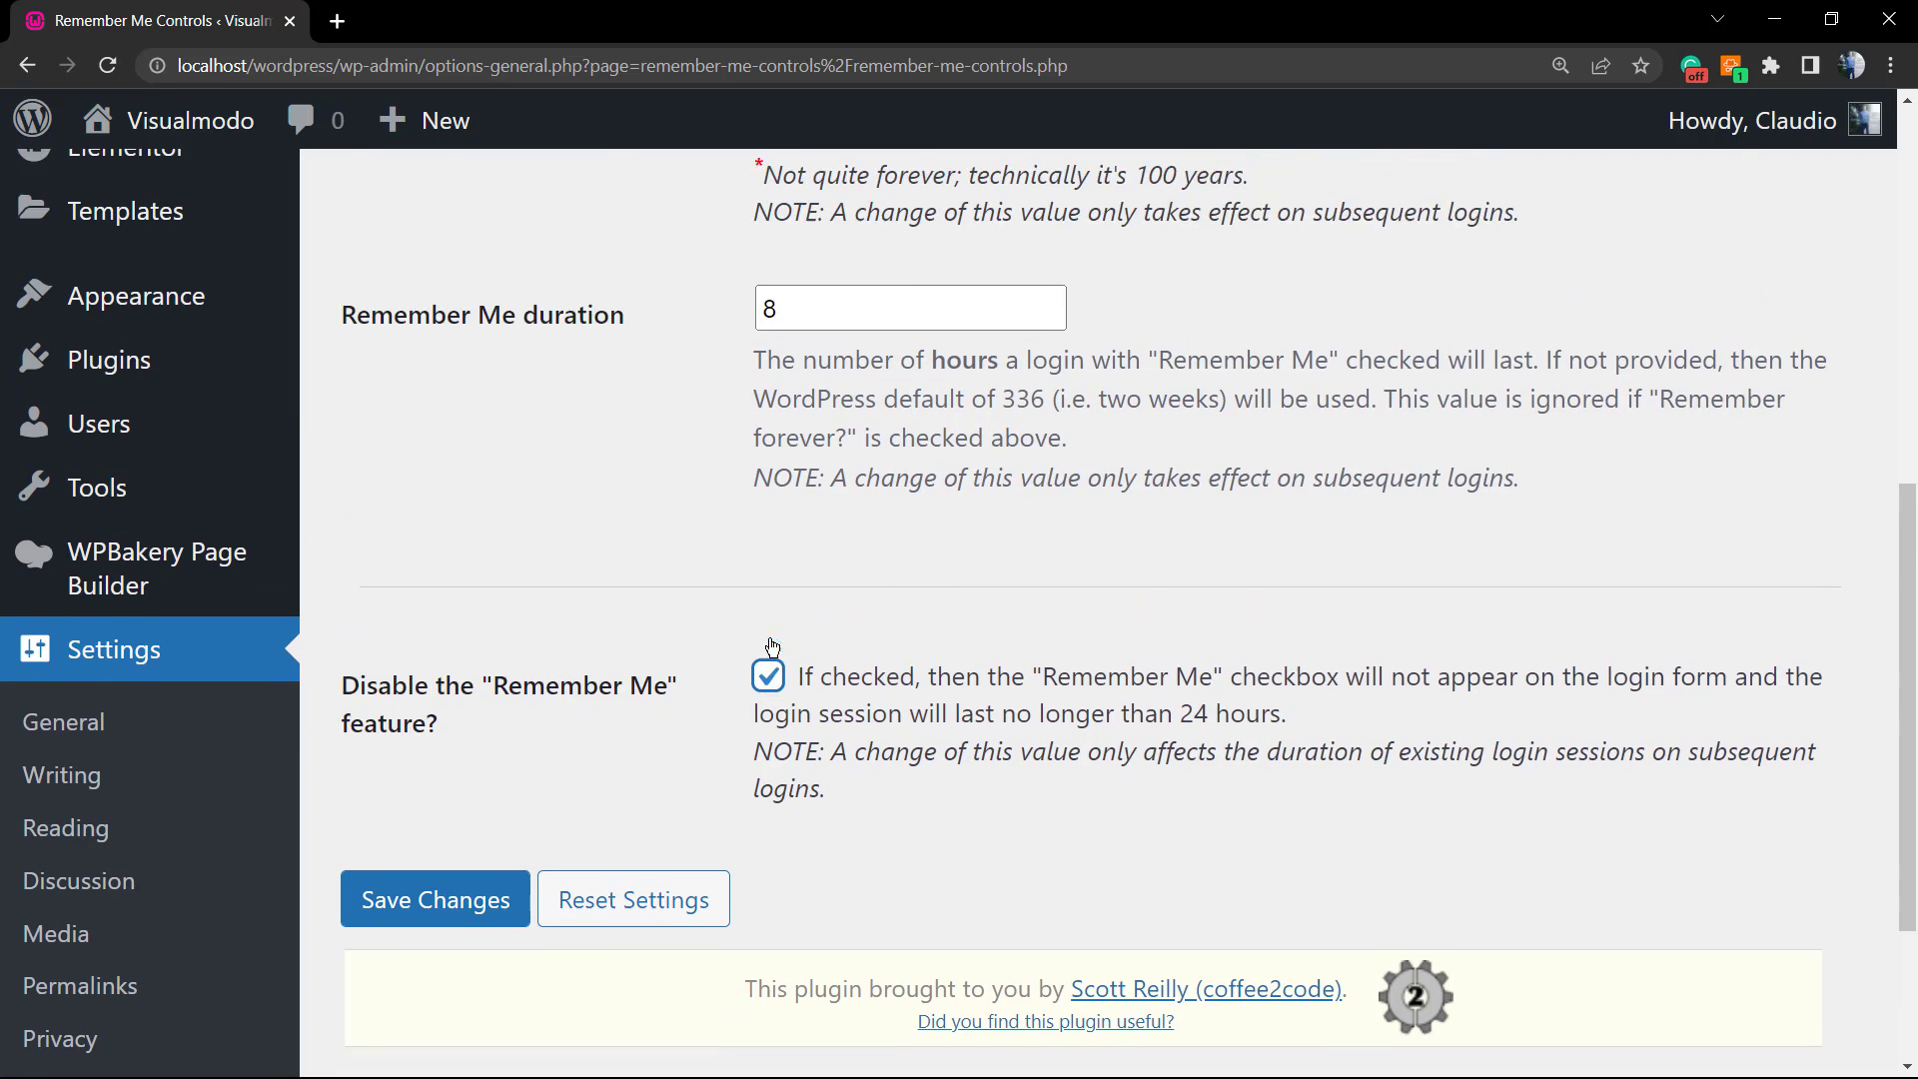
scroll(727, 667, down, 8)
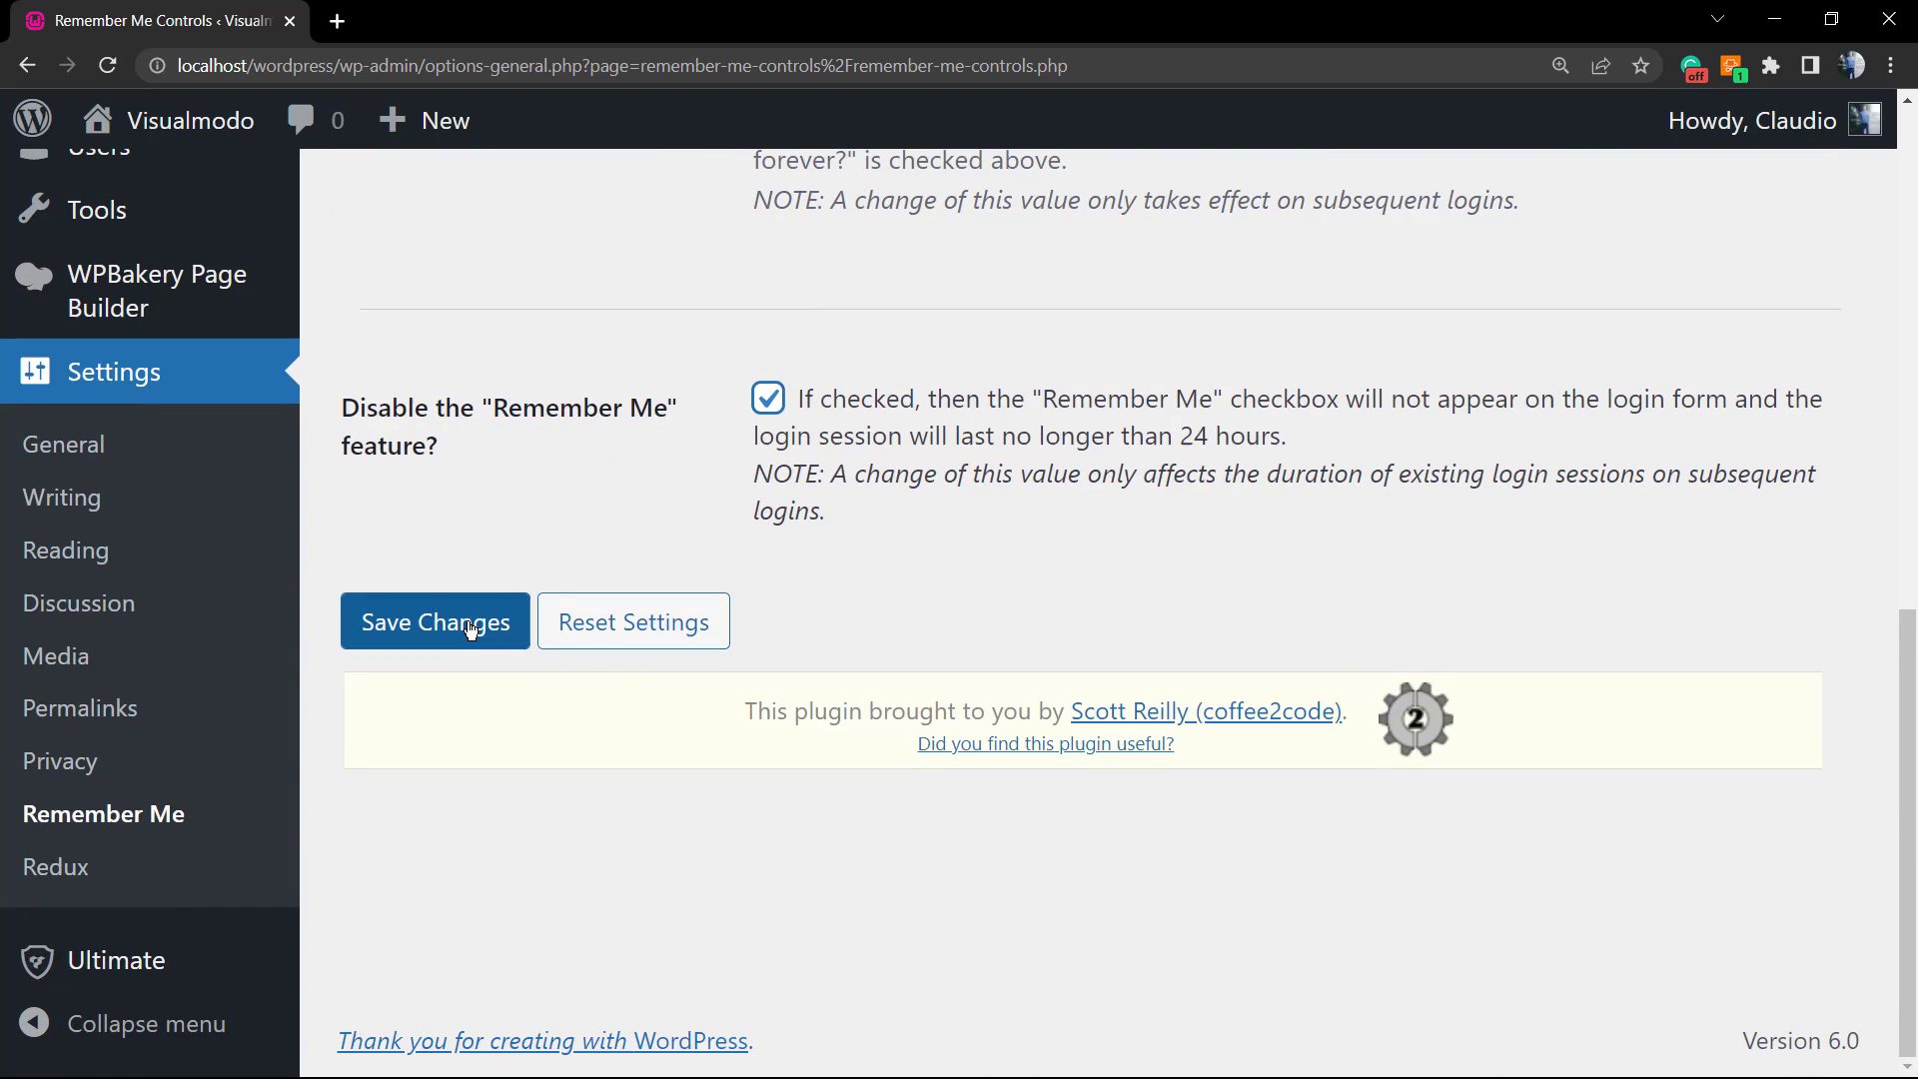
click(399, 622)
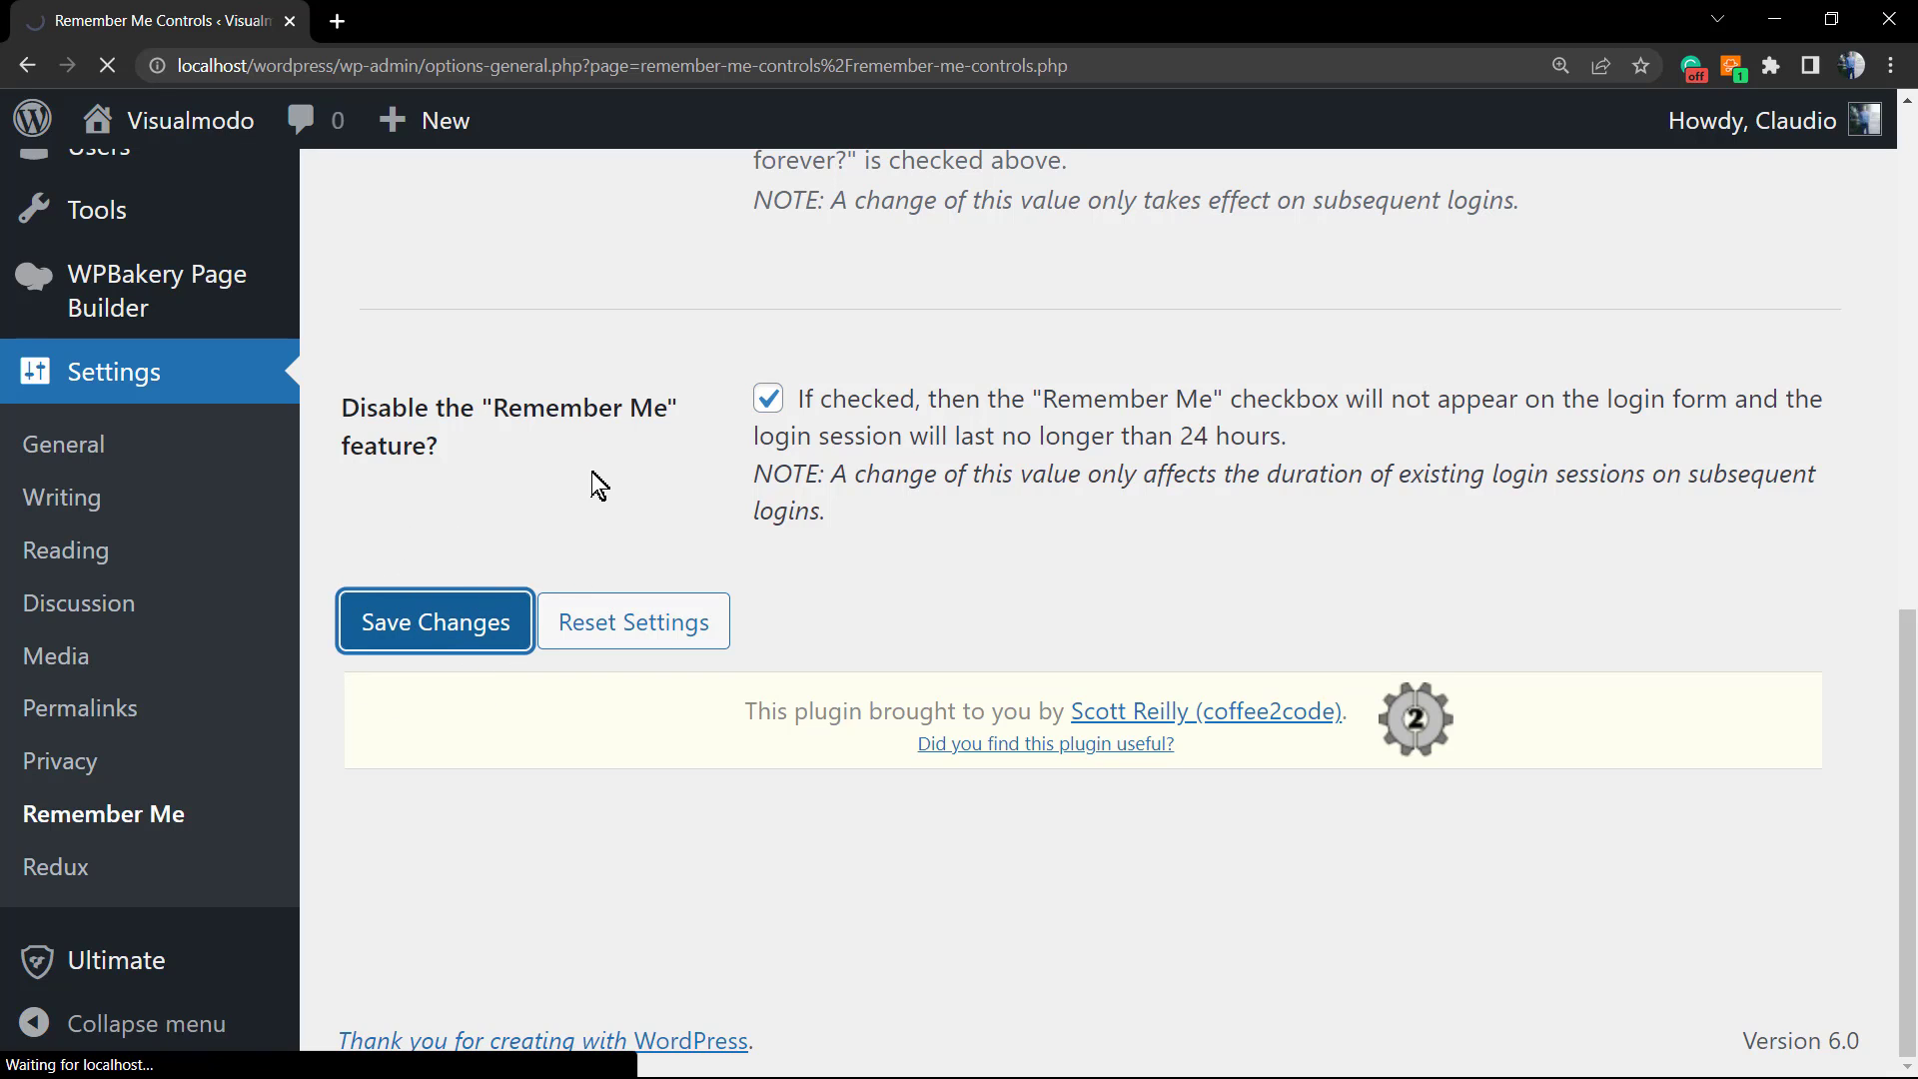
scroll(597, 482, up, 1)
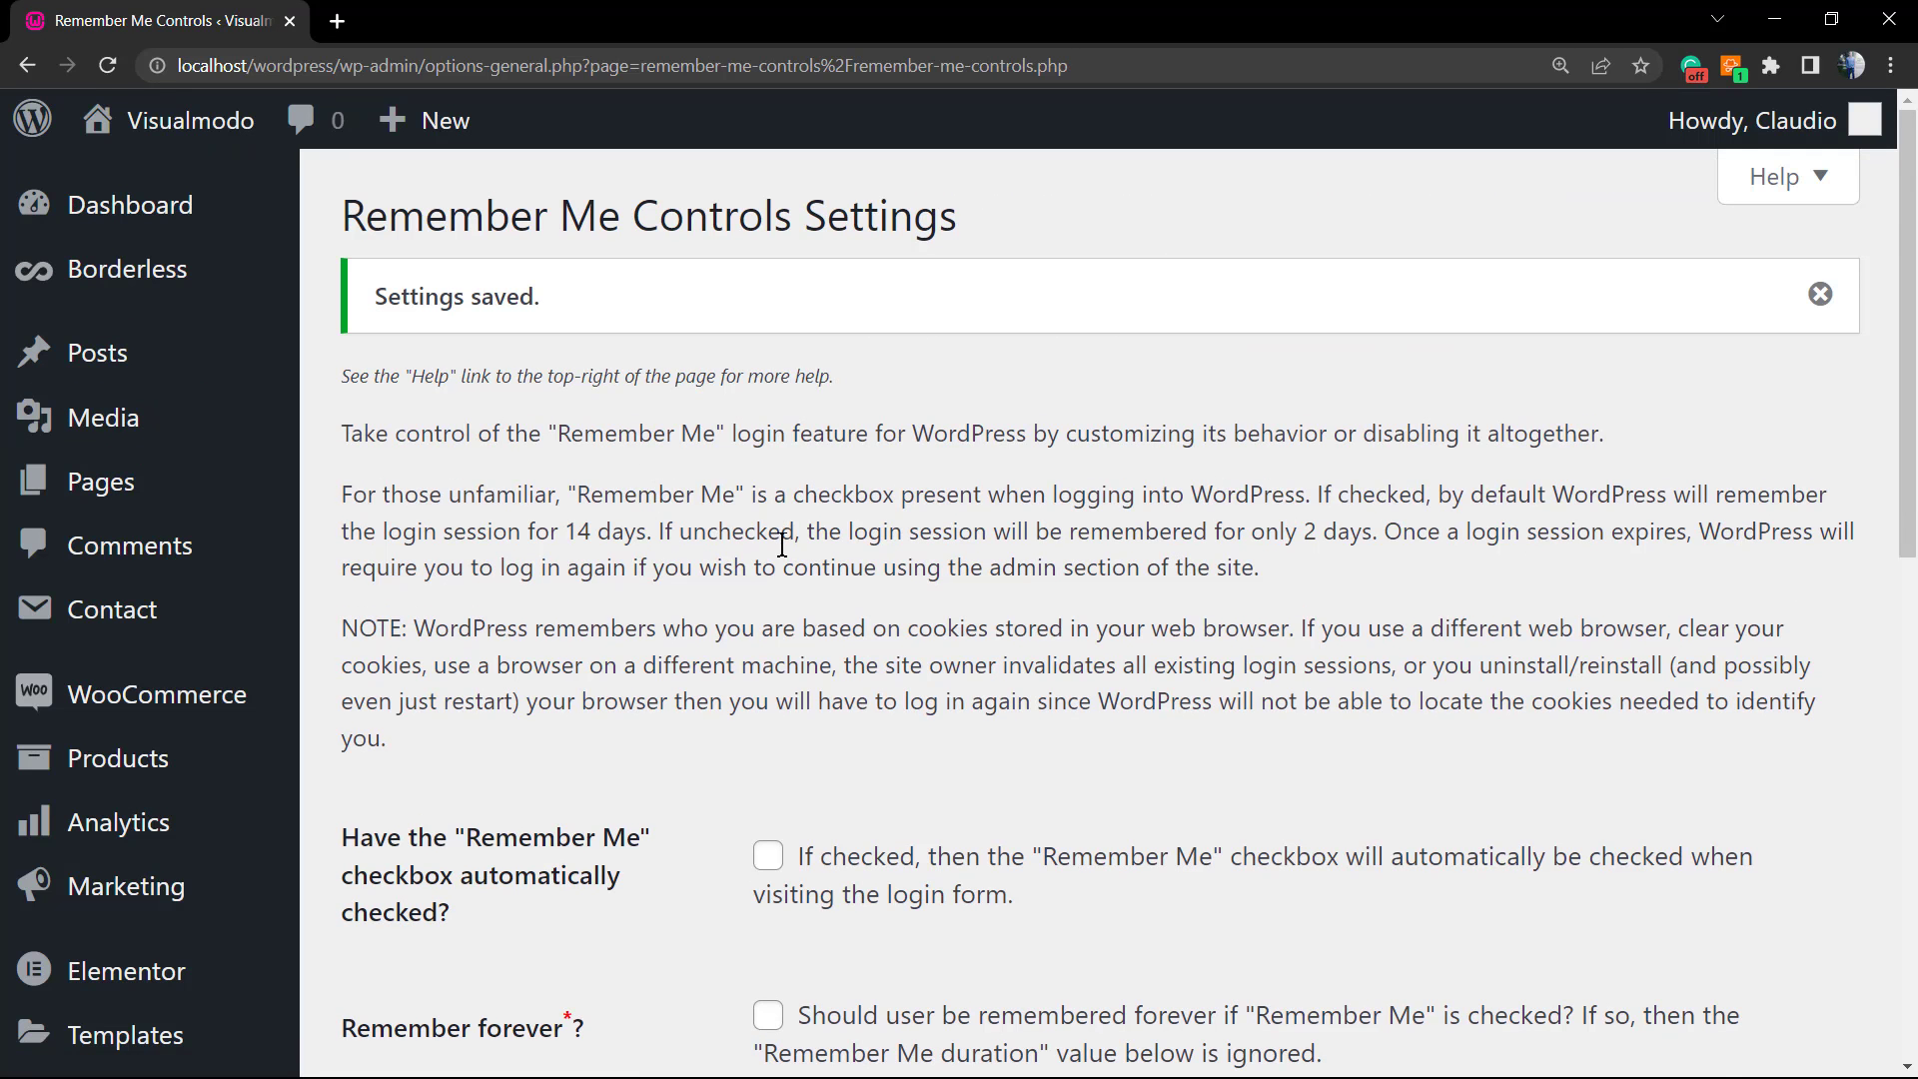
scroll(782, 547, down, 2)
scroll(819, 529, up, 2)
Log out of the admin area and strip the logout part from the page address
mouse_move(1743, 125)
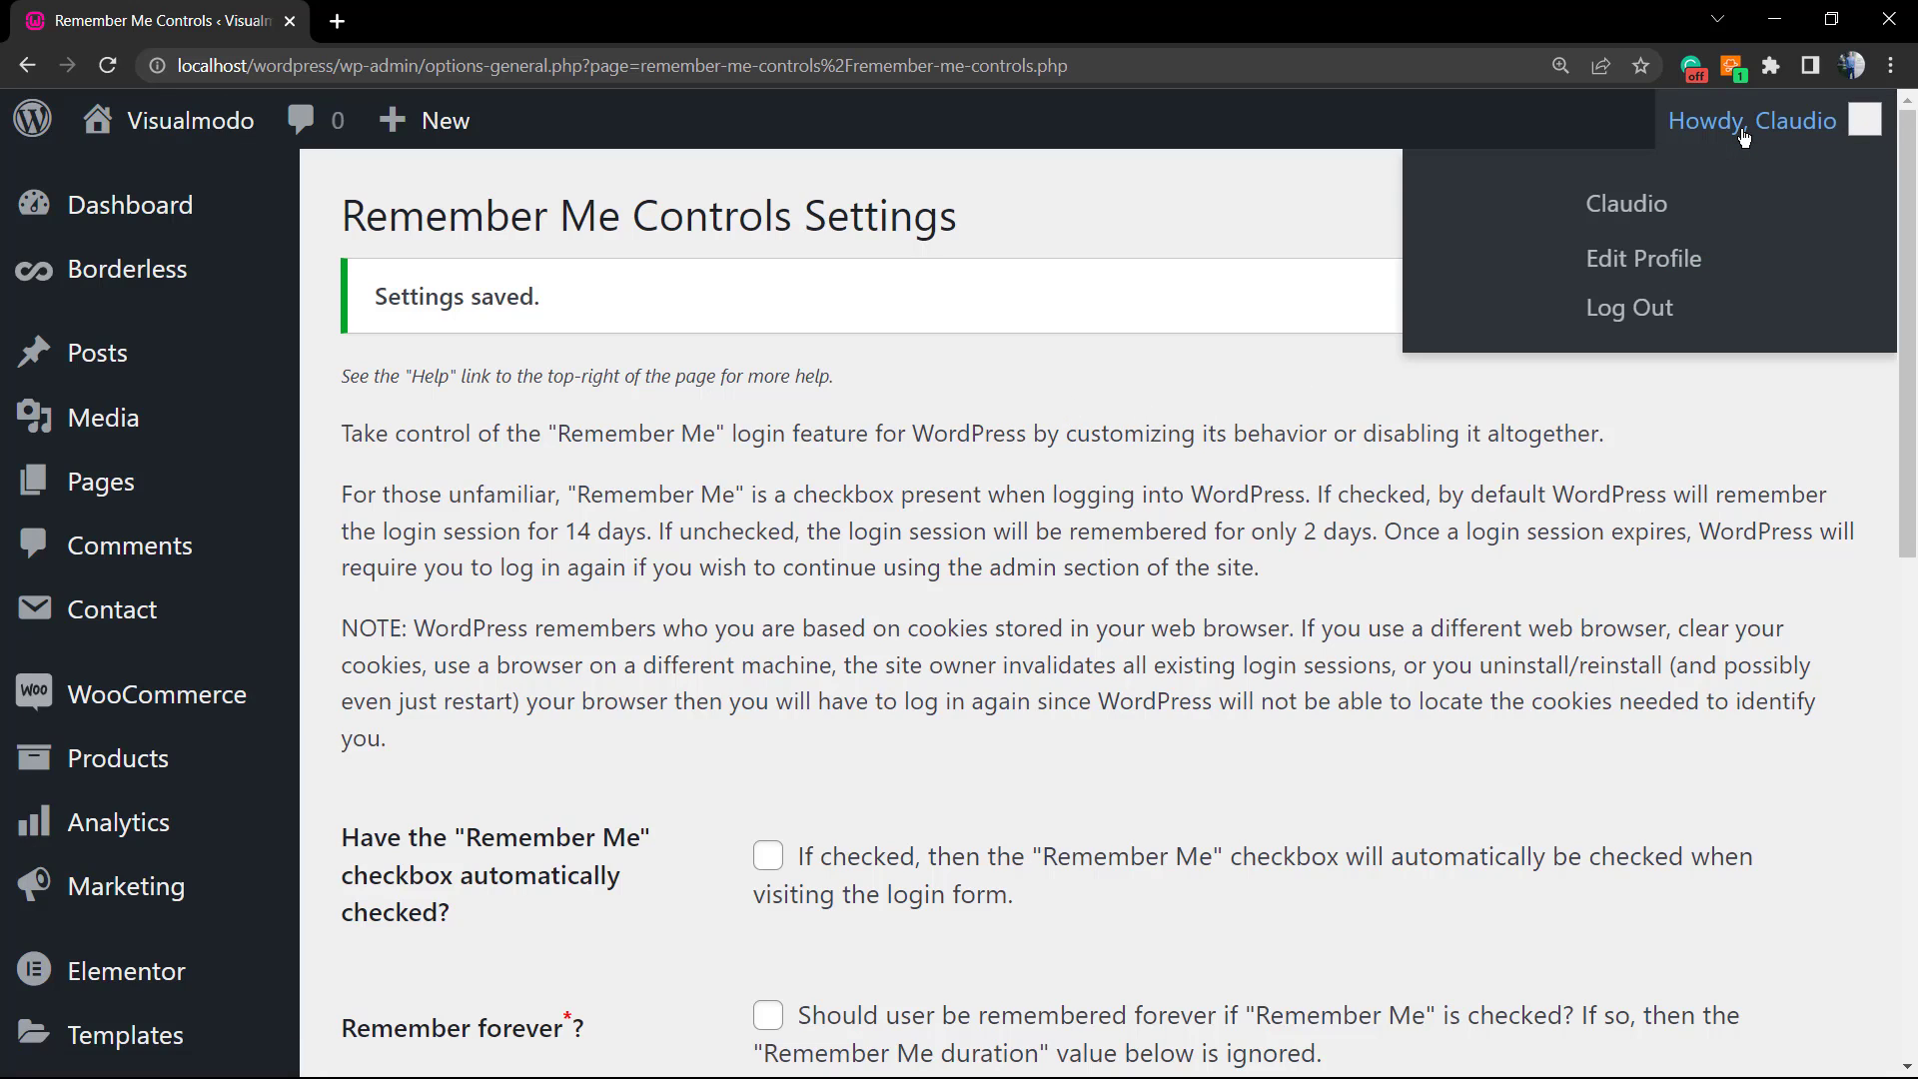
click(1658, 313)
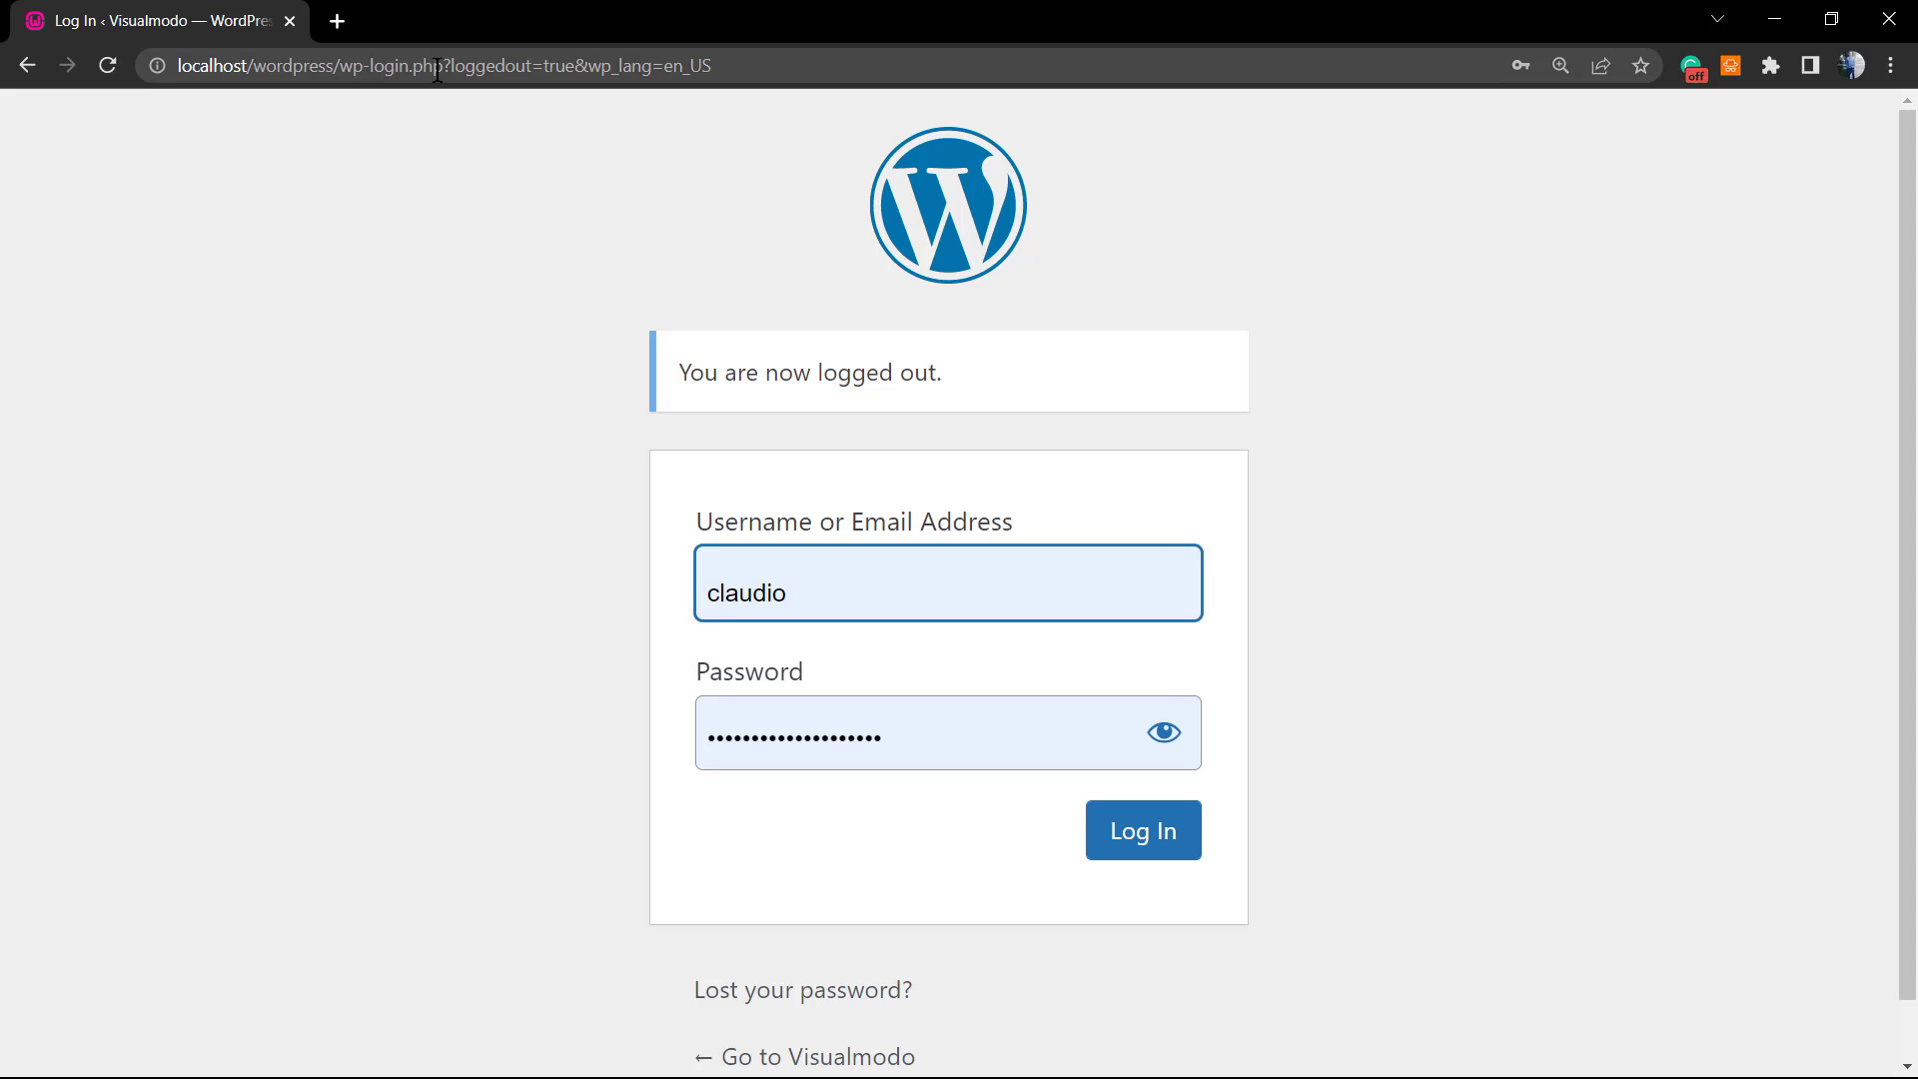
drag(432, 68, 911, 72)
key(BackSpace)
Load wp-login.php, confirm no Remember Me checkbox, and sign back in
key(BackSpace)
key(BackSpace)
key(BackSpace)
key(BackSpace)
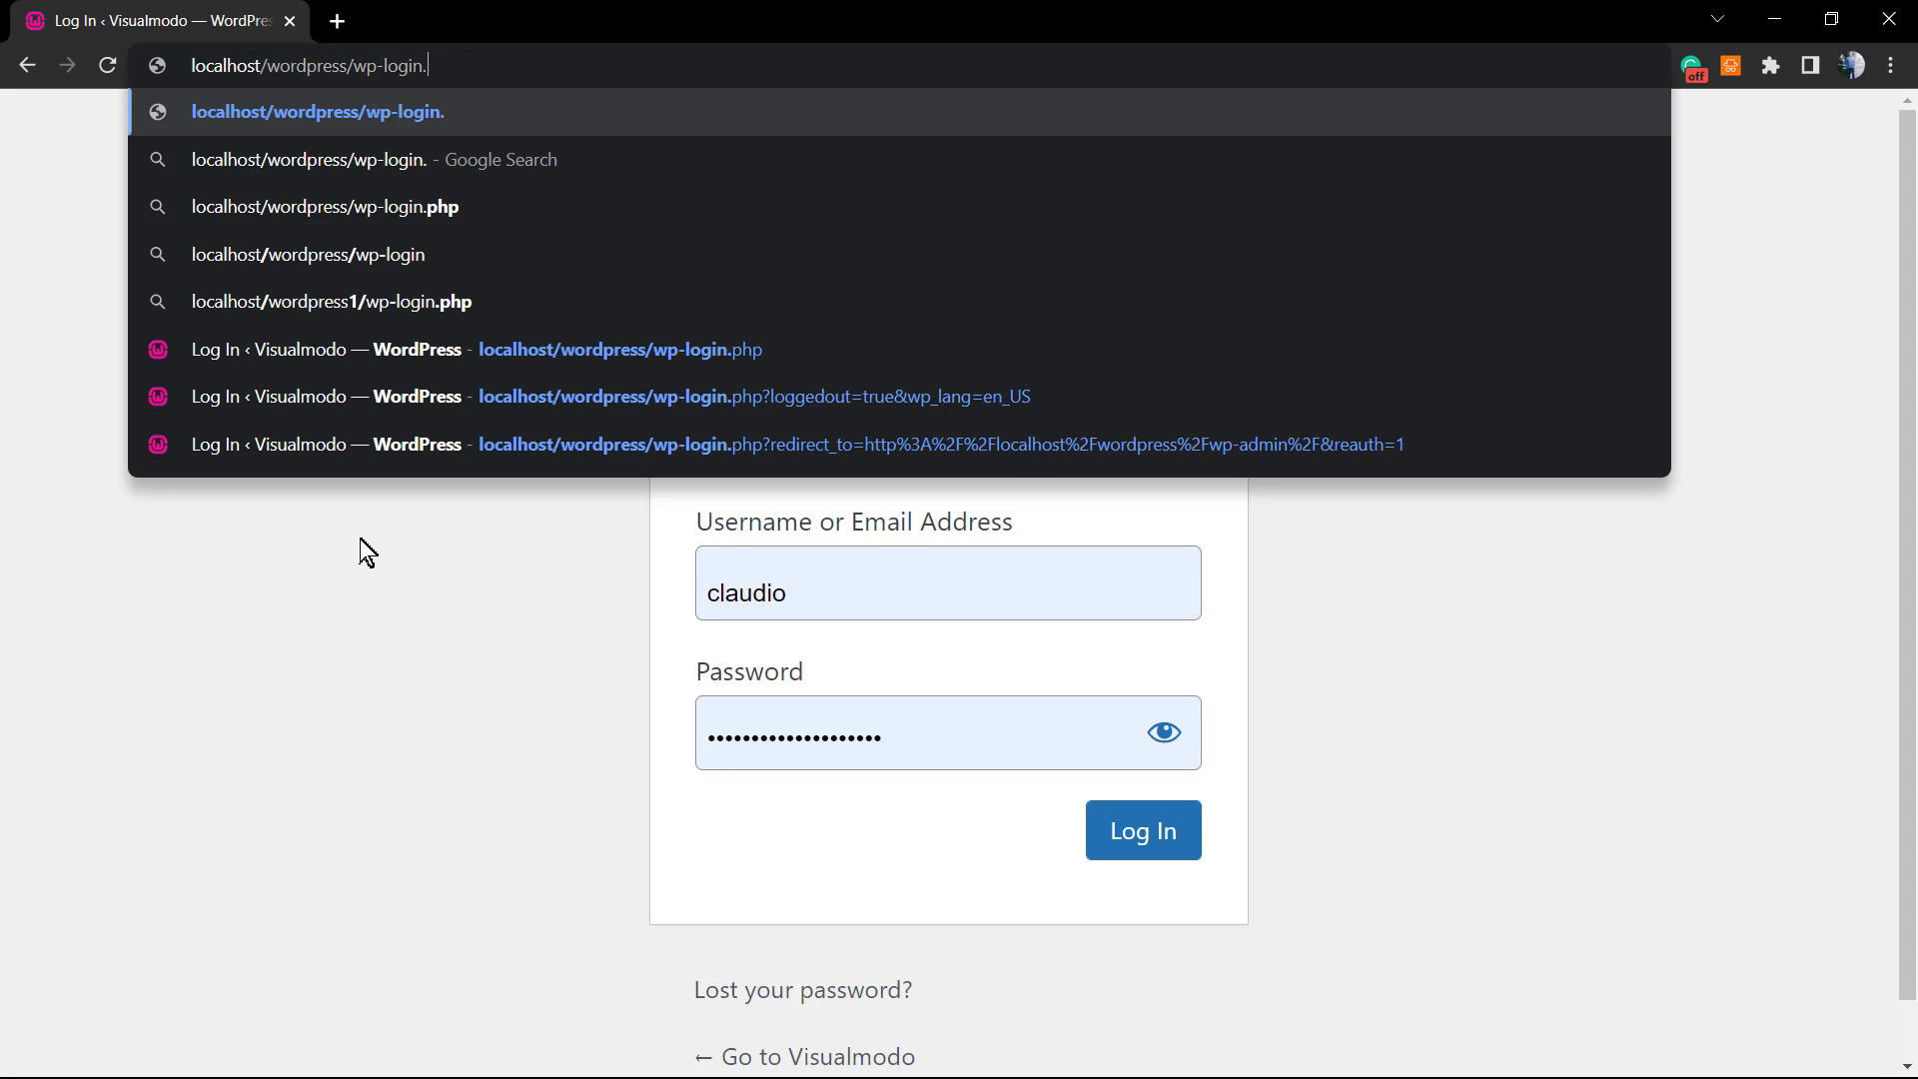
key(BackSpace)
key(BackSpace)
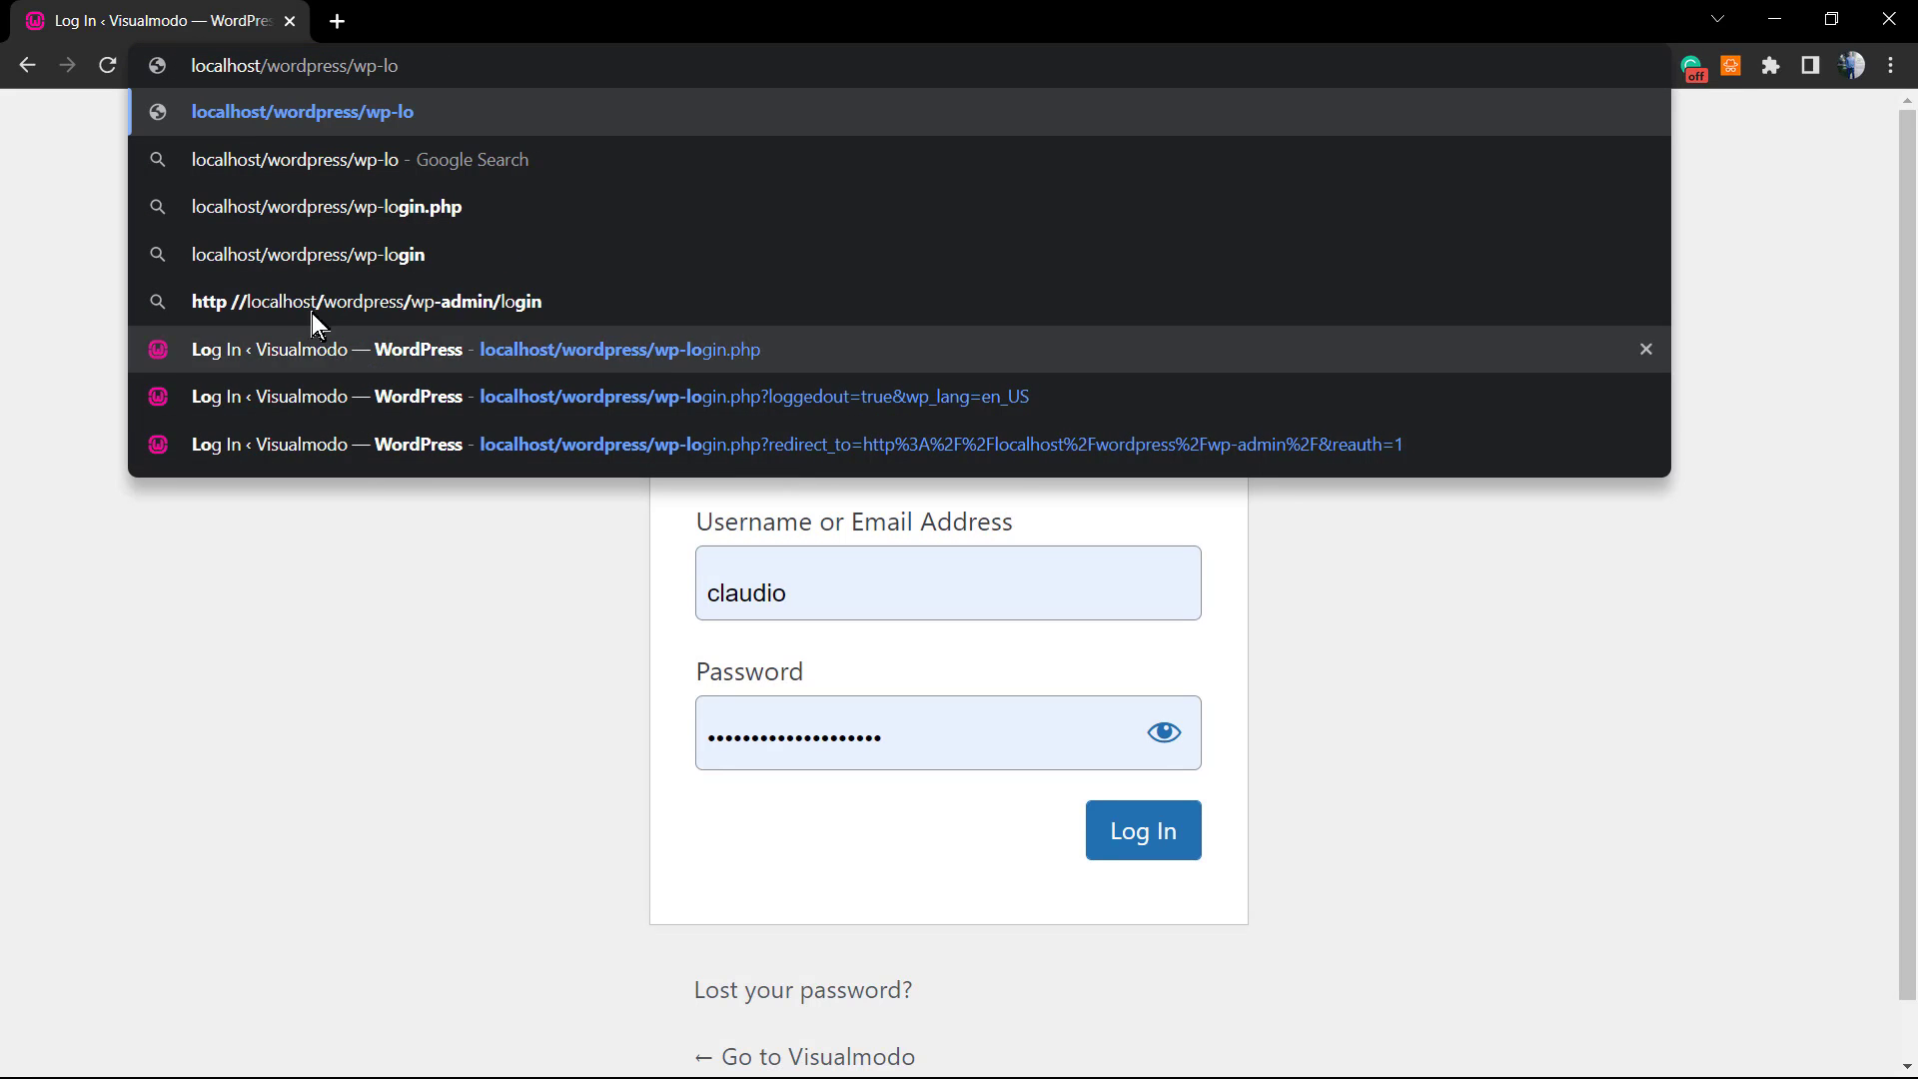
text(gin.php)
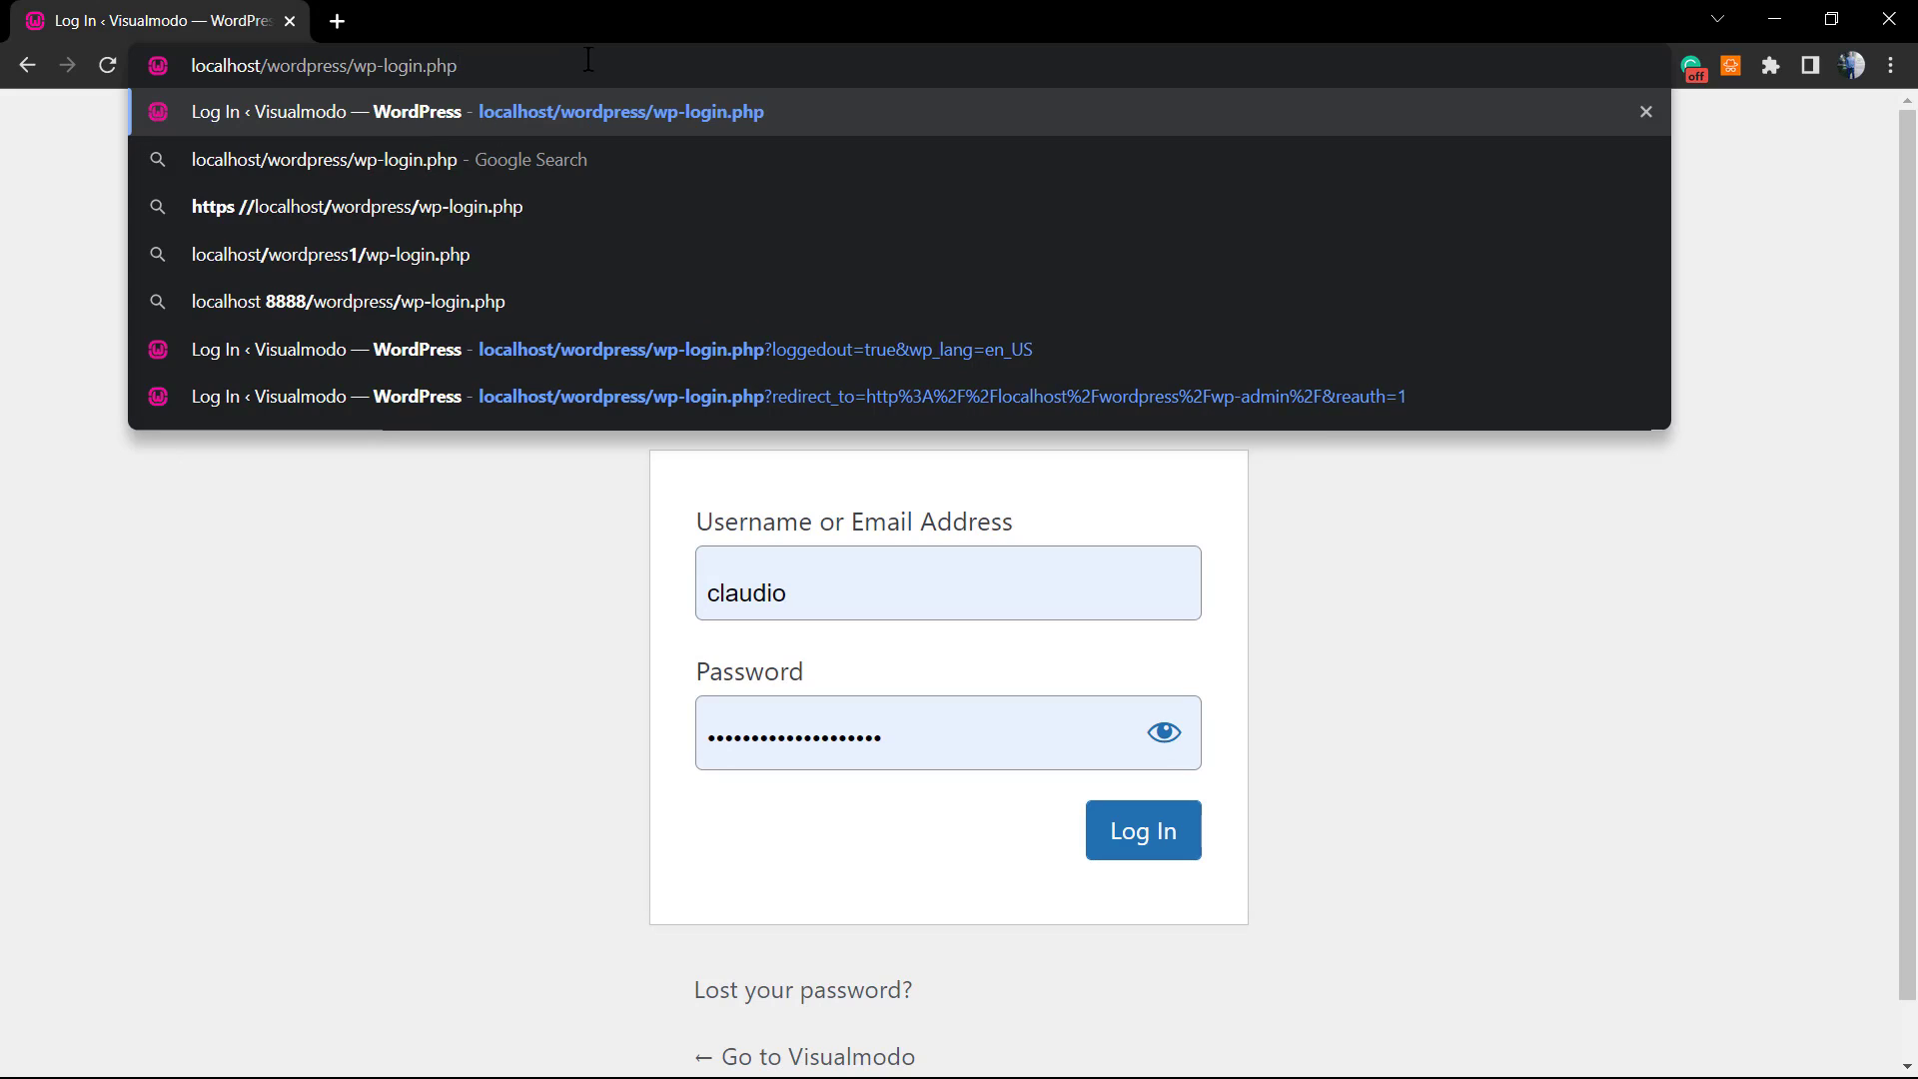
key(Return)
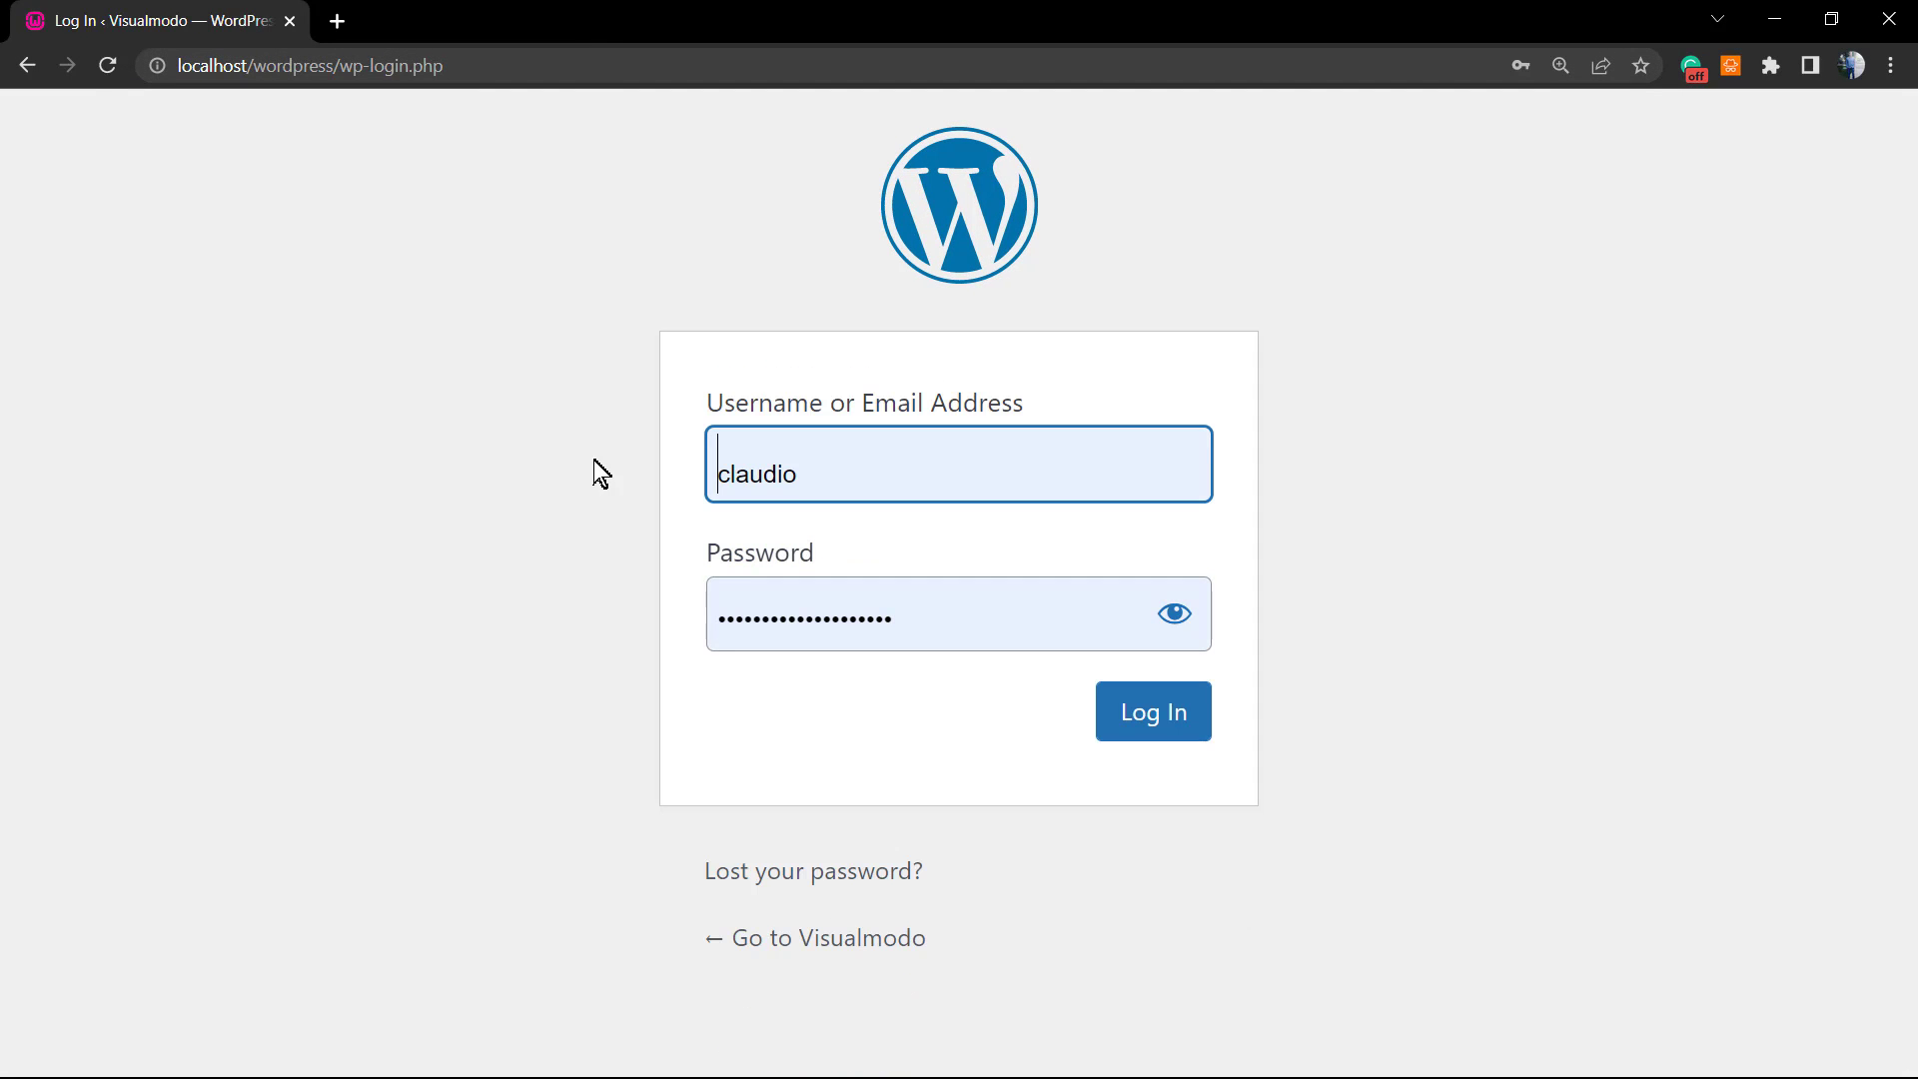
click(853, 745)
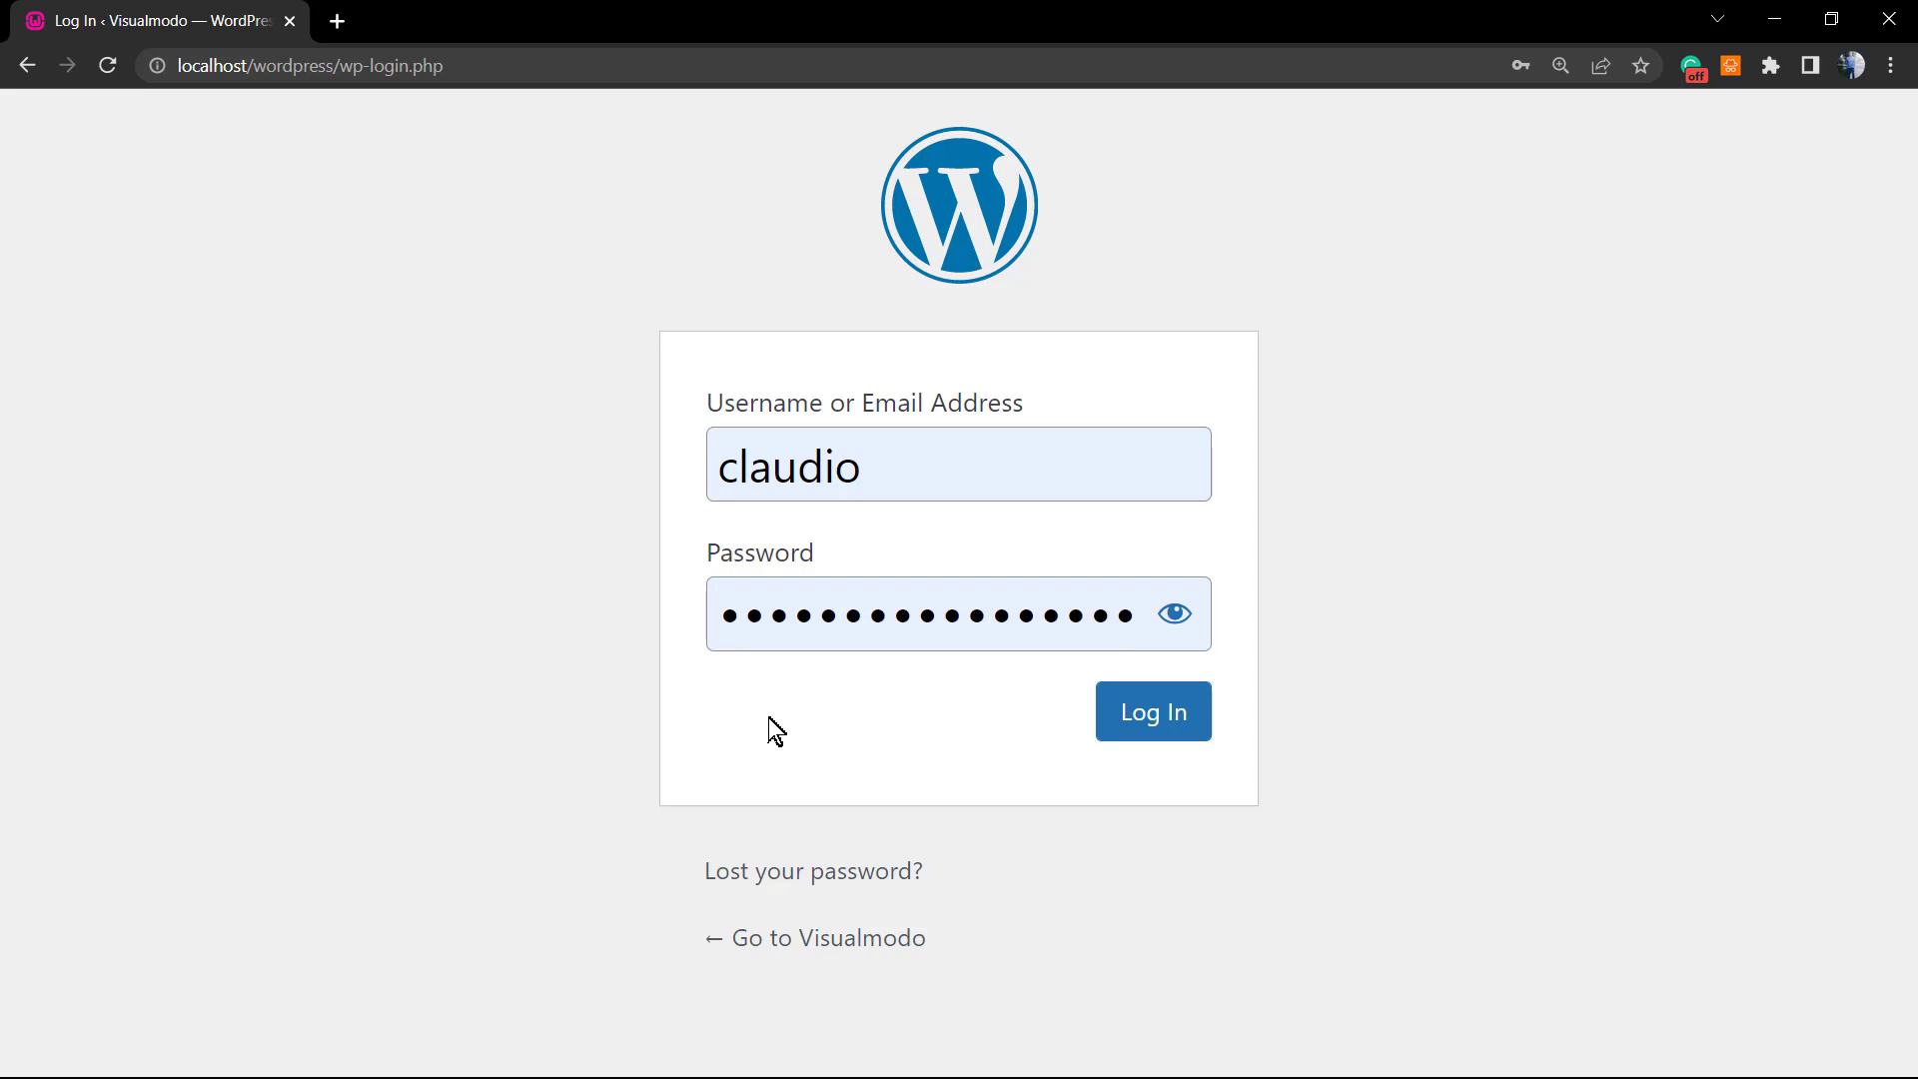
click(1112, 719)
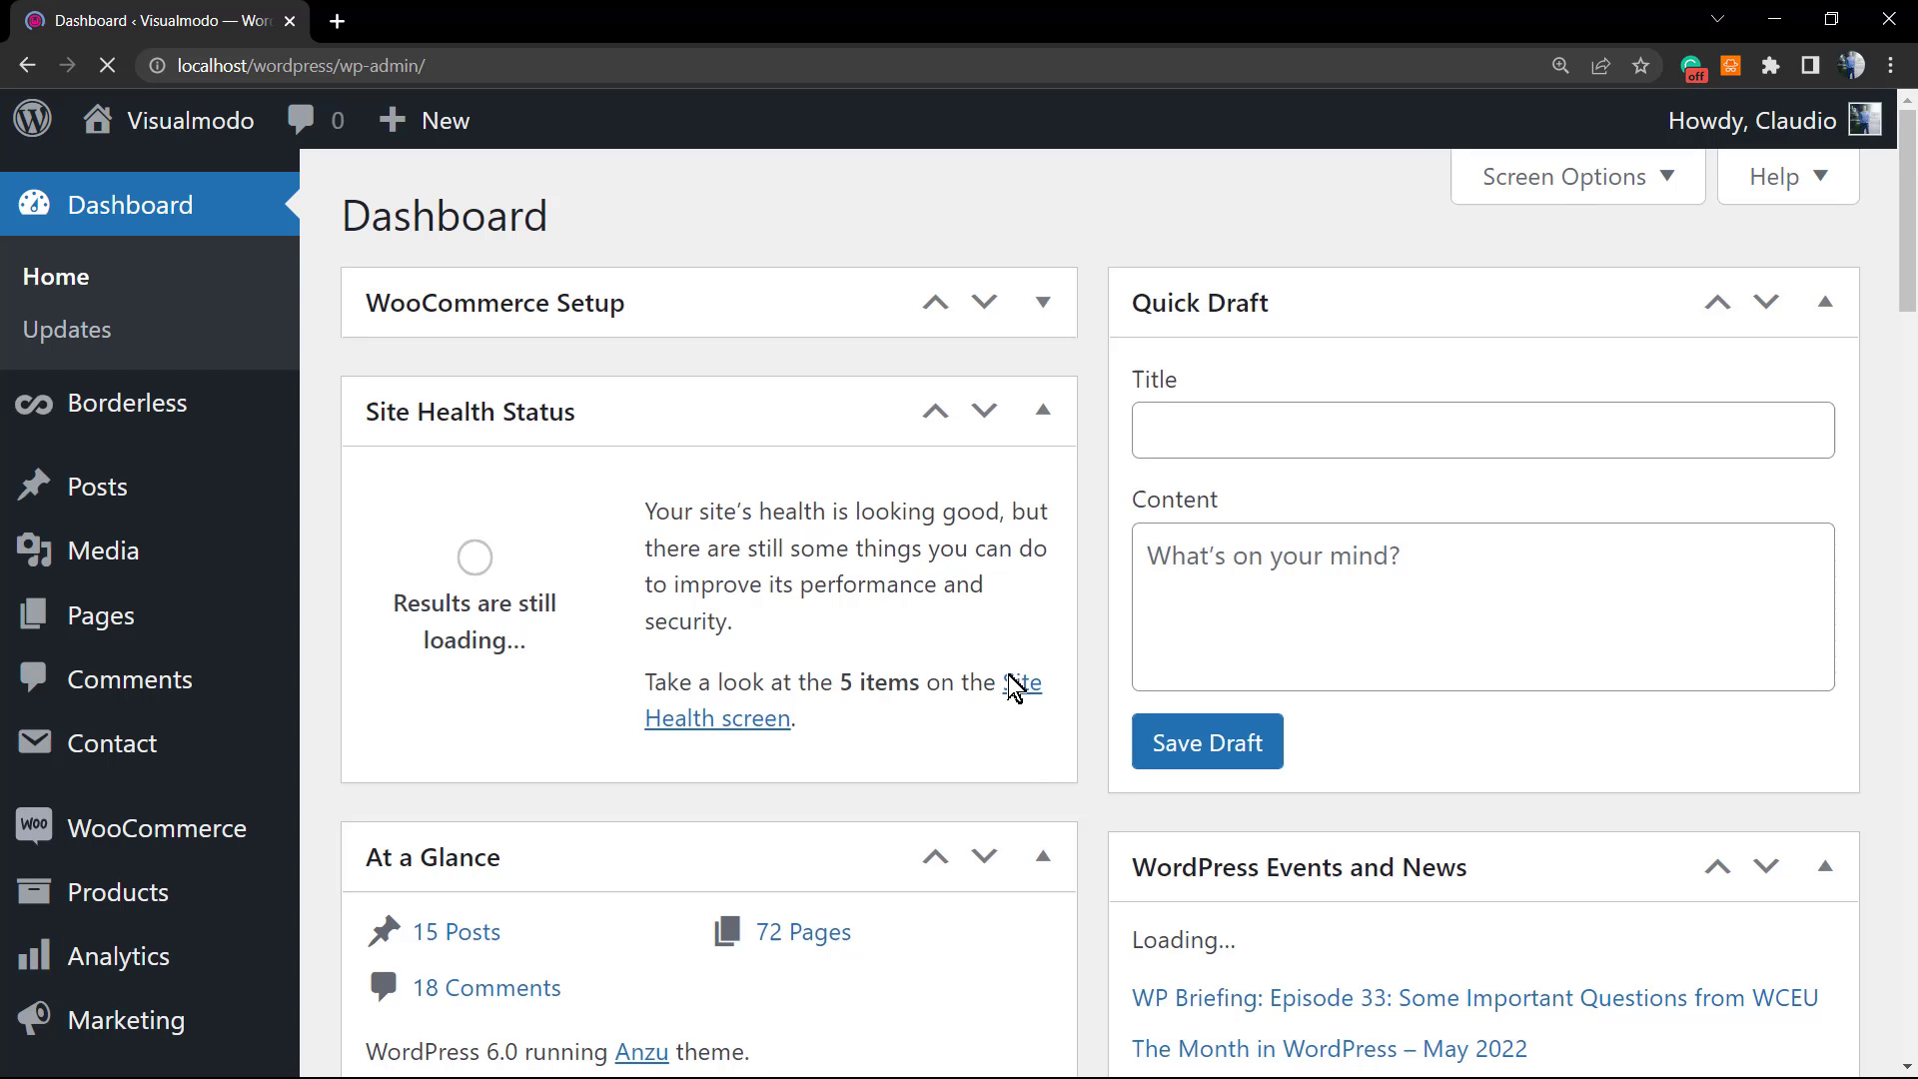
Open Settings > Remember Me, untick Disable Remember Me and save
scroll(349, 659, down, 8)
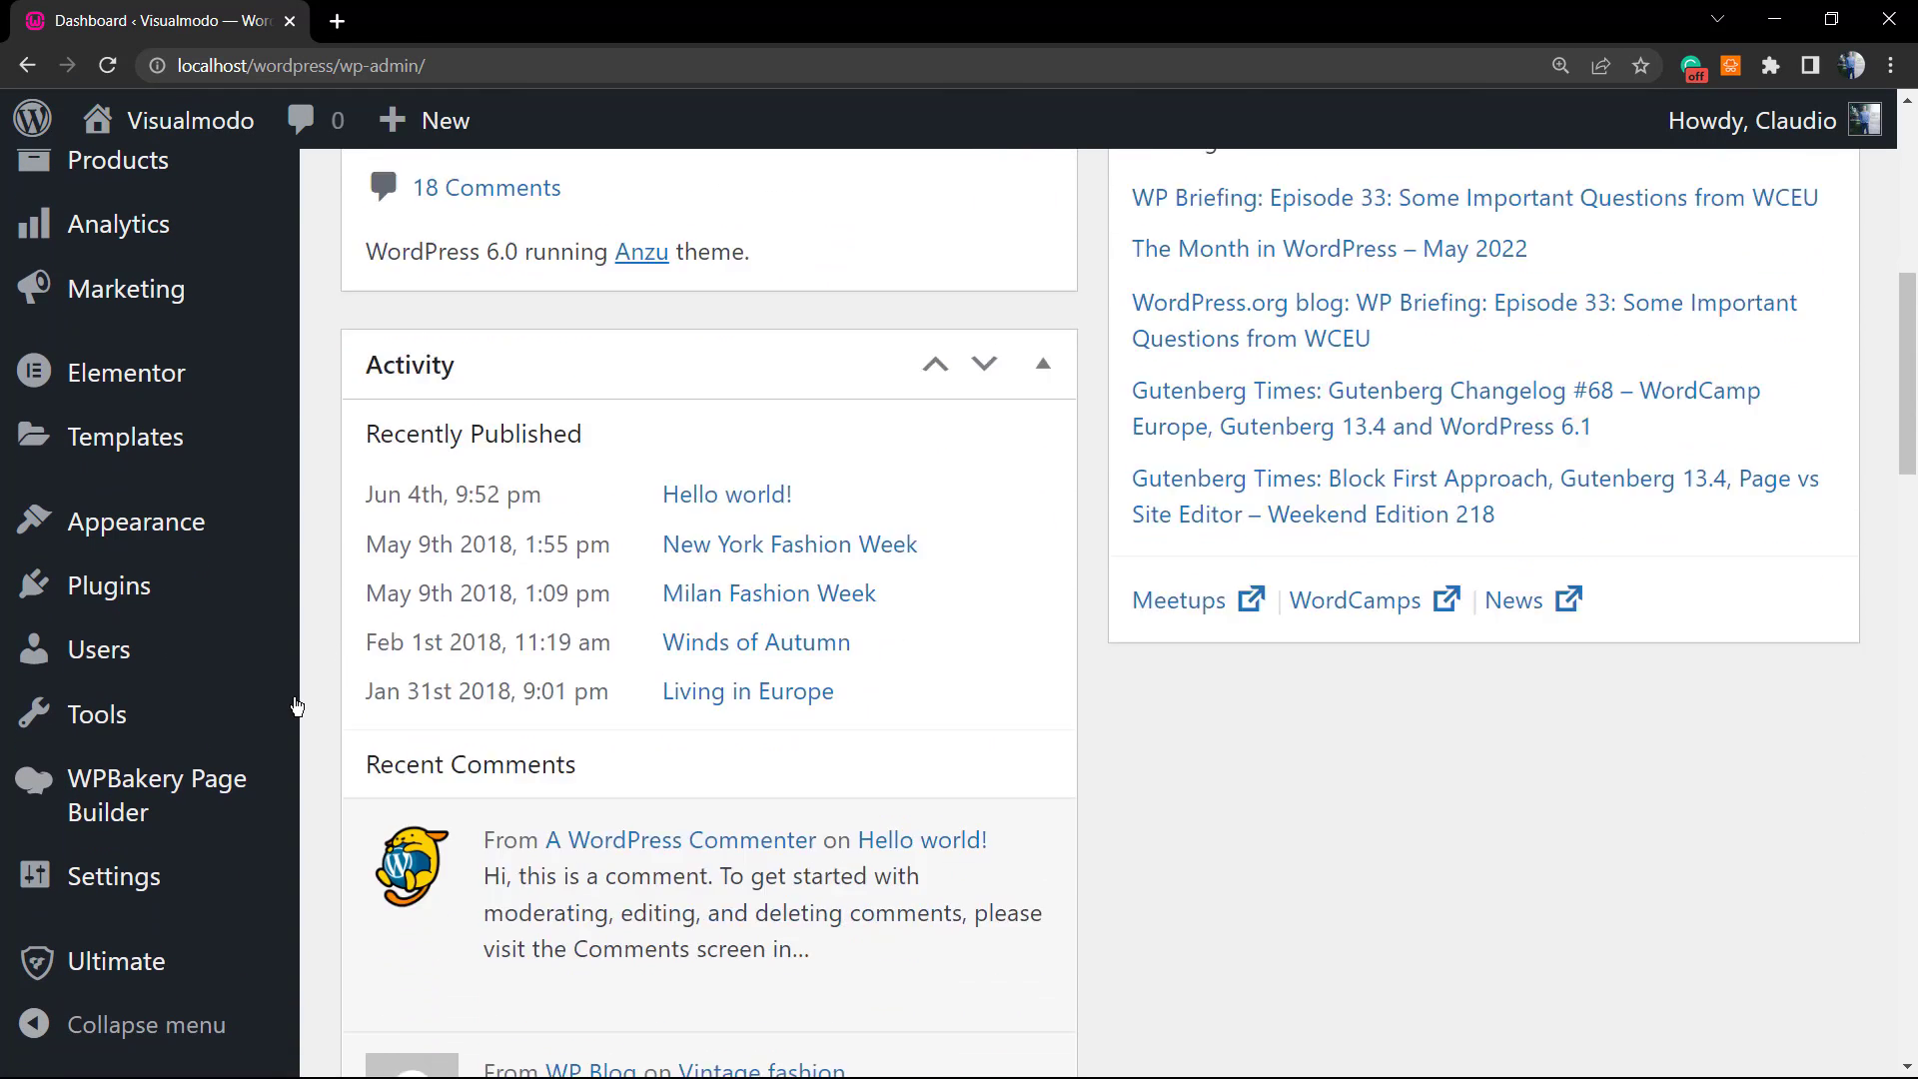
scroll(297, 706, down, 4)
mouse_move(189, 887)
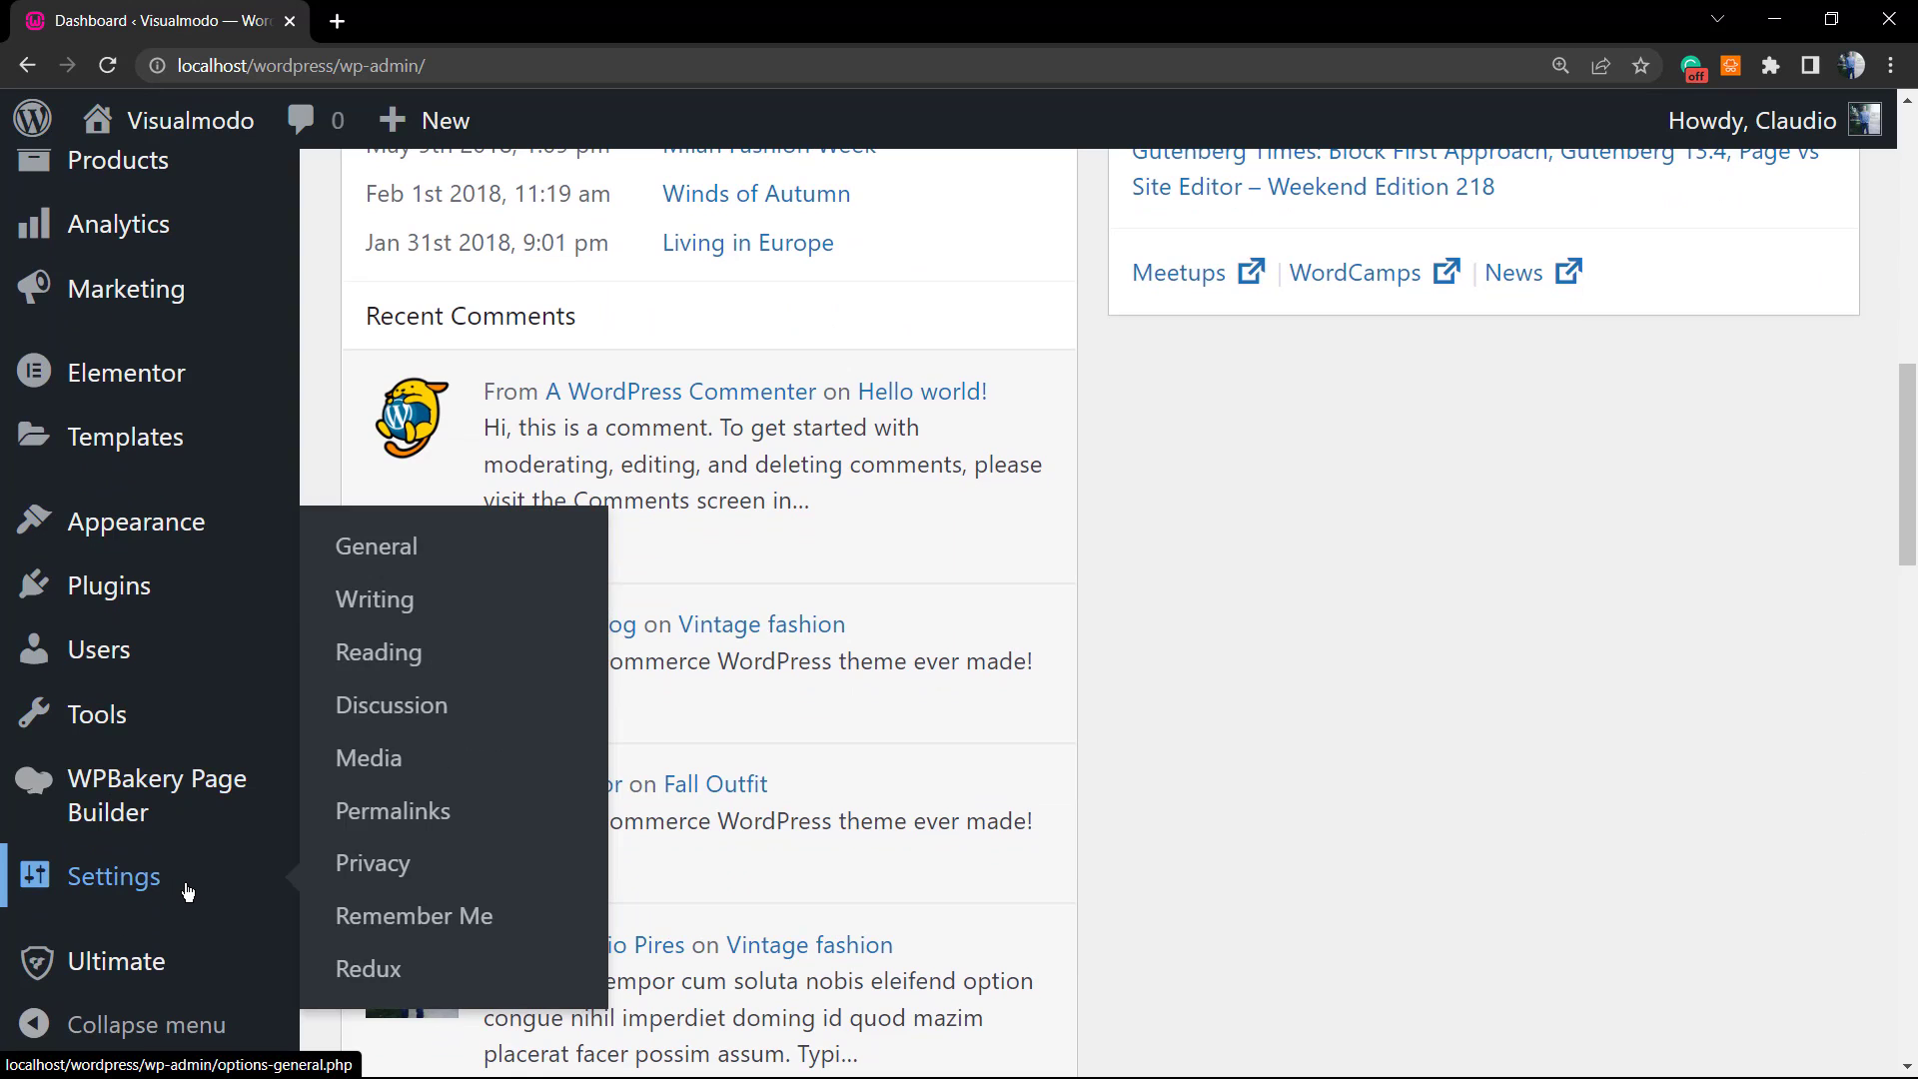
click(430, 917)
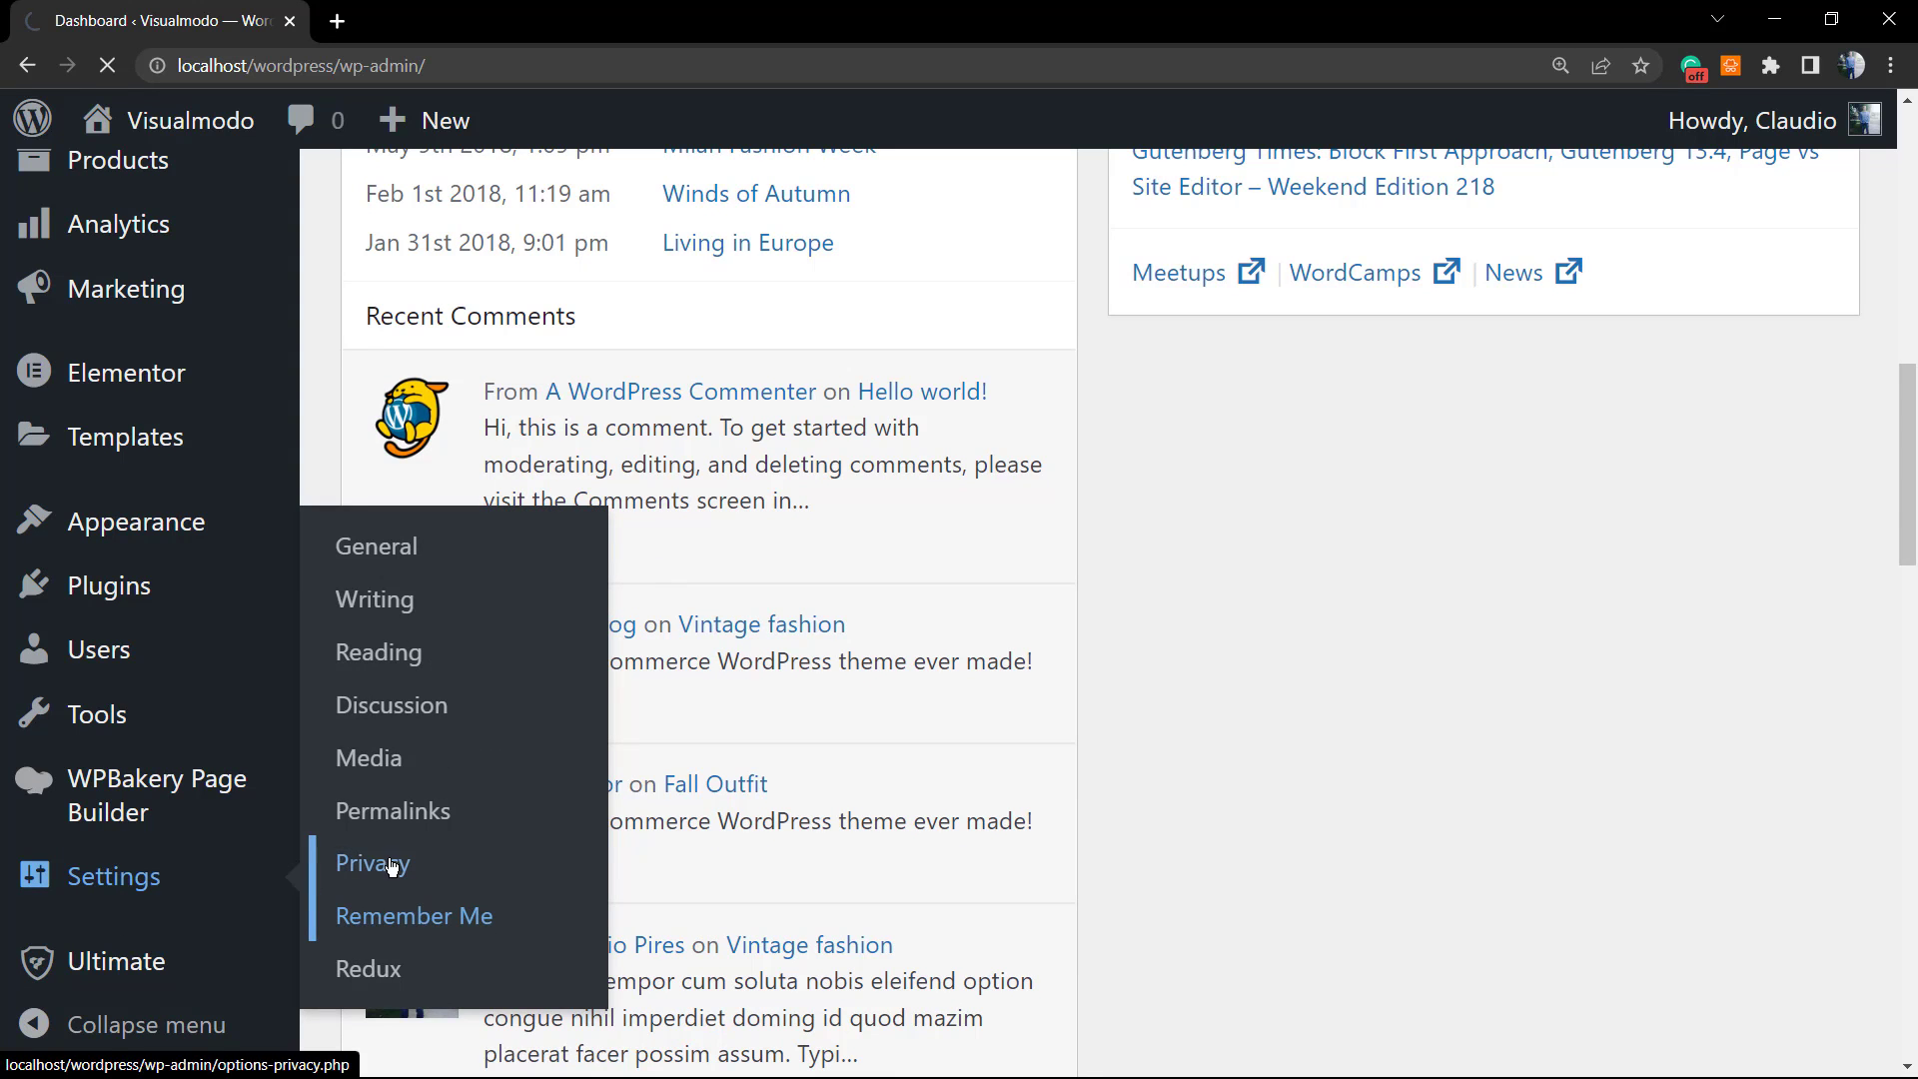
scroll(655, 578, down, 8)
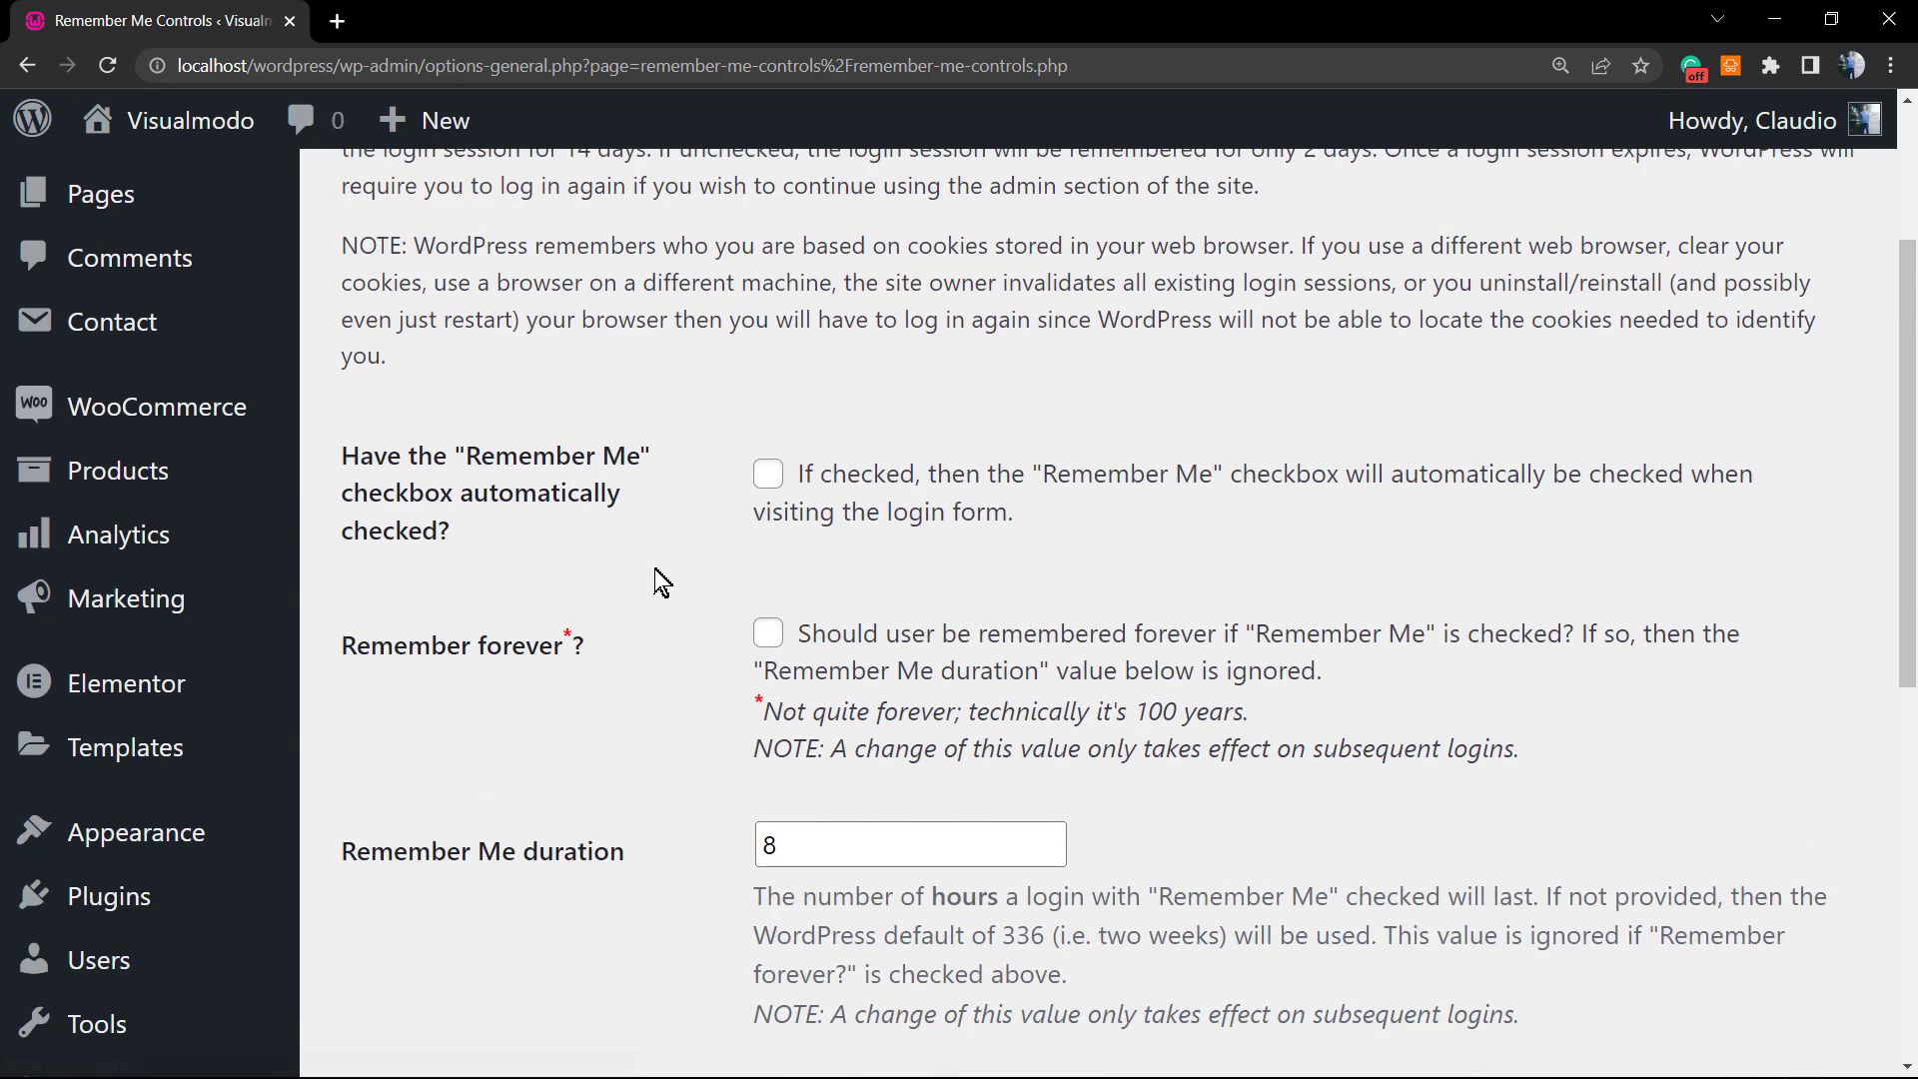
click(767, 627)
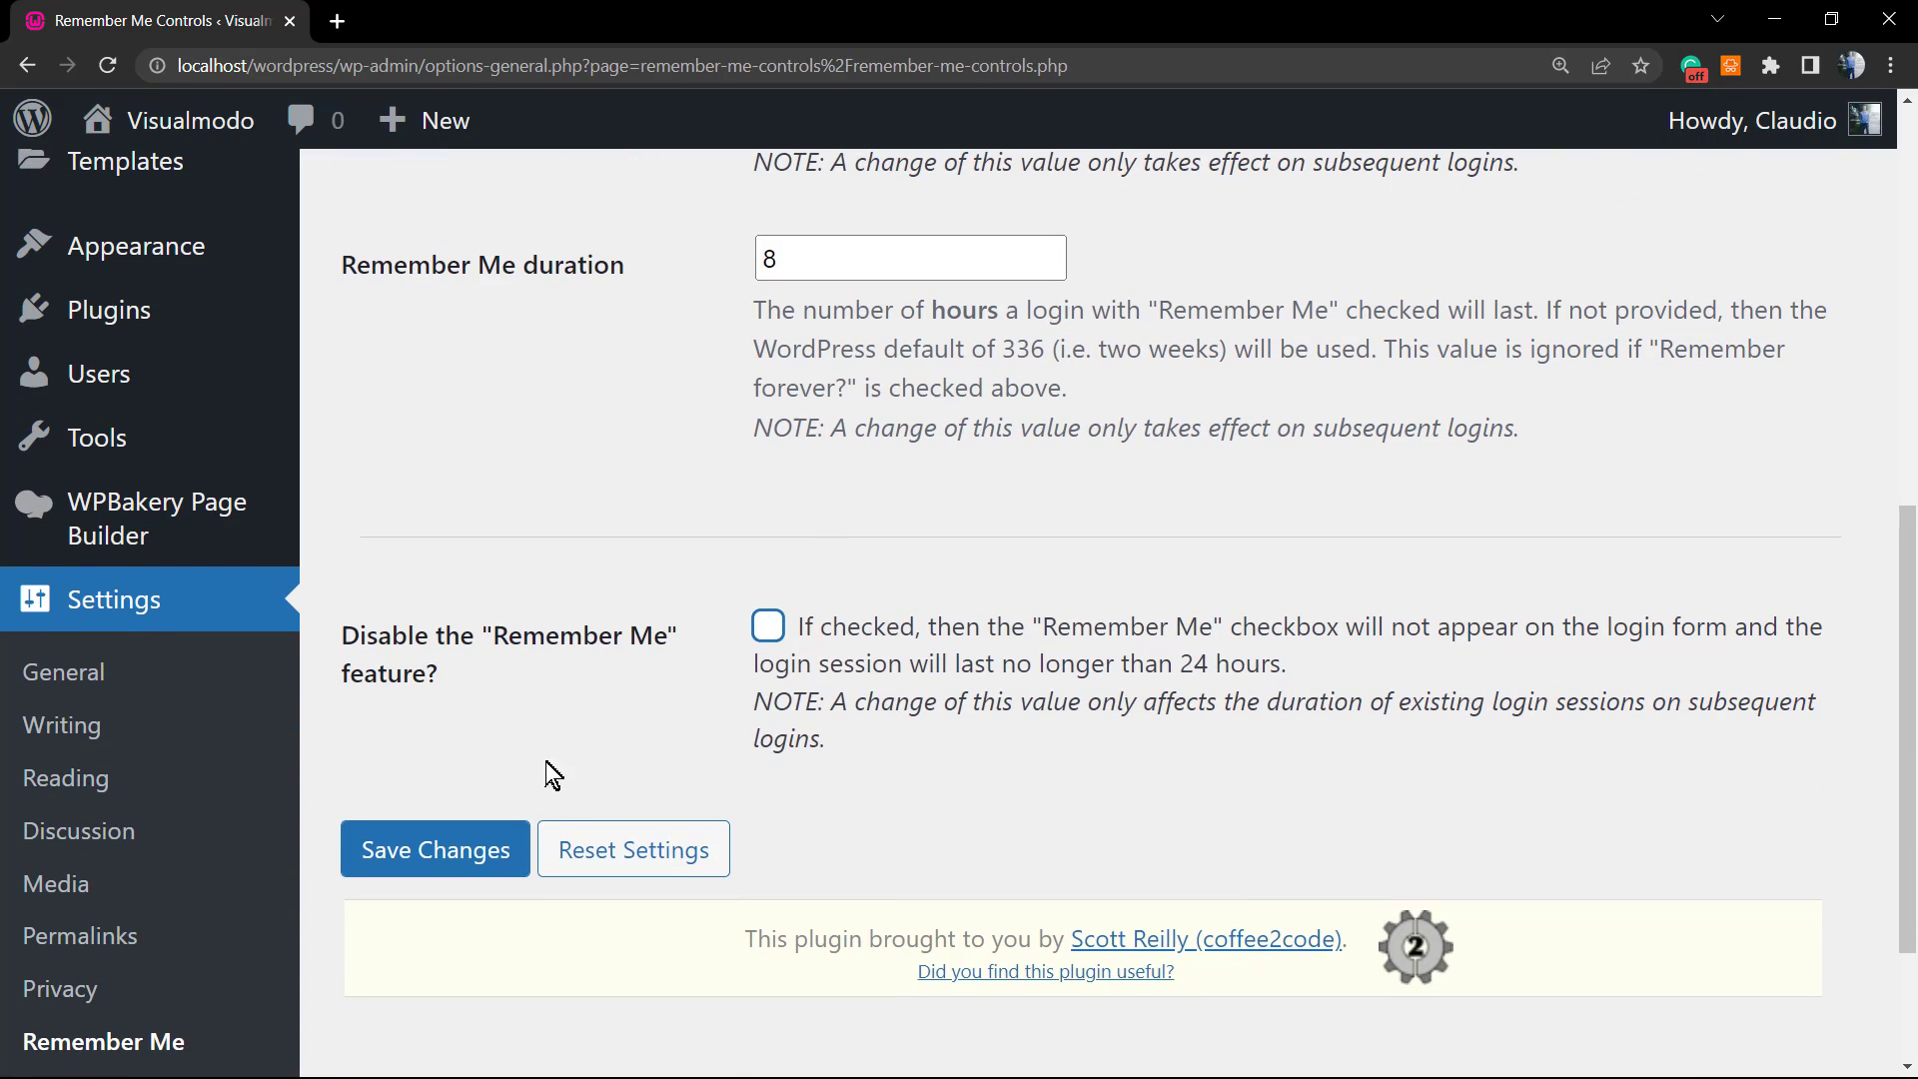
click(492, 852)
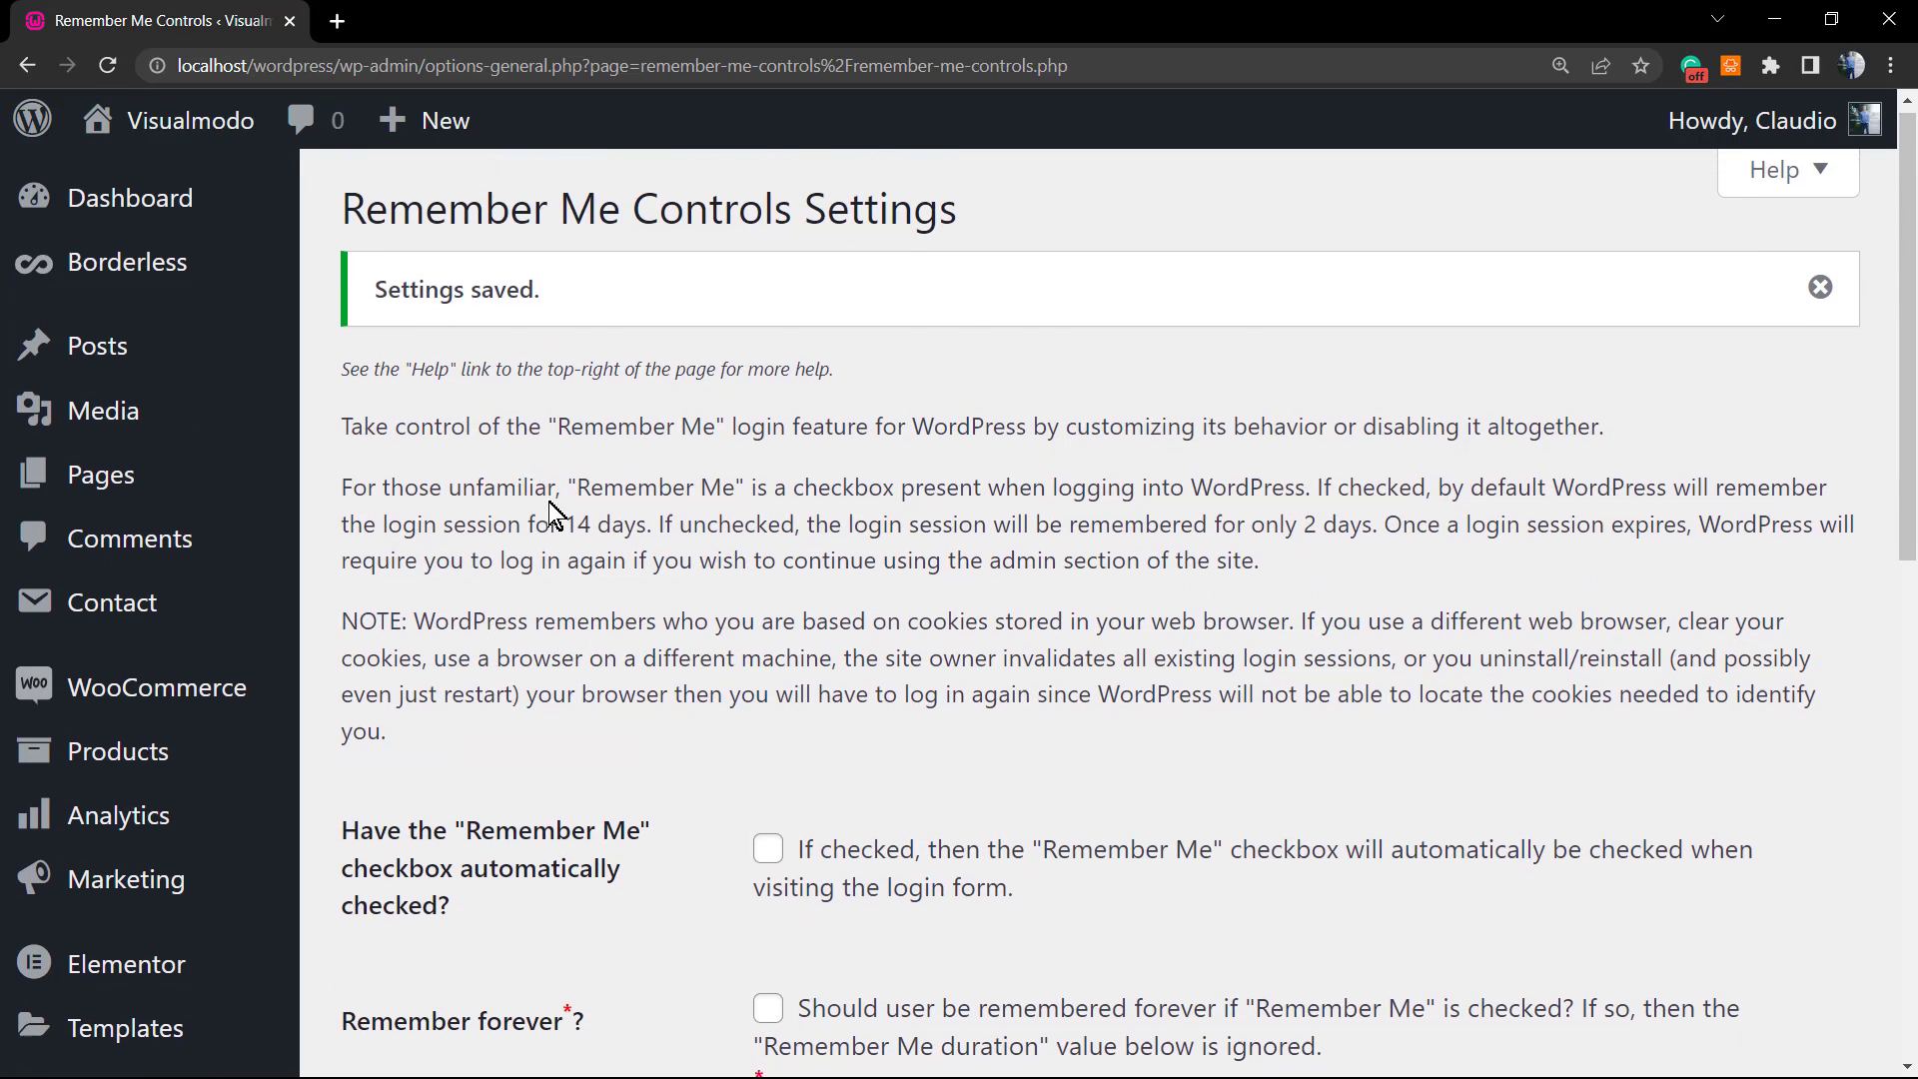
Re-tick Disable Remember Me, save the settings again, and log out
scroll(794, 669, down, 10)
click(768, 494)
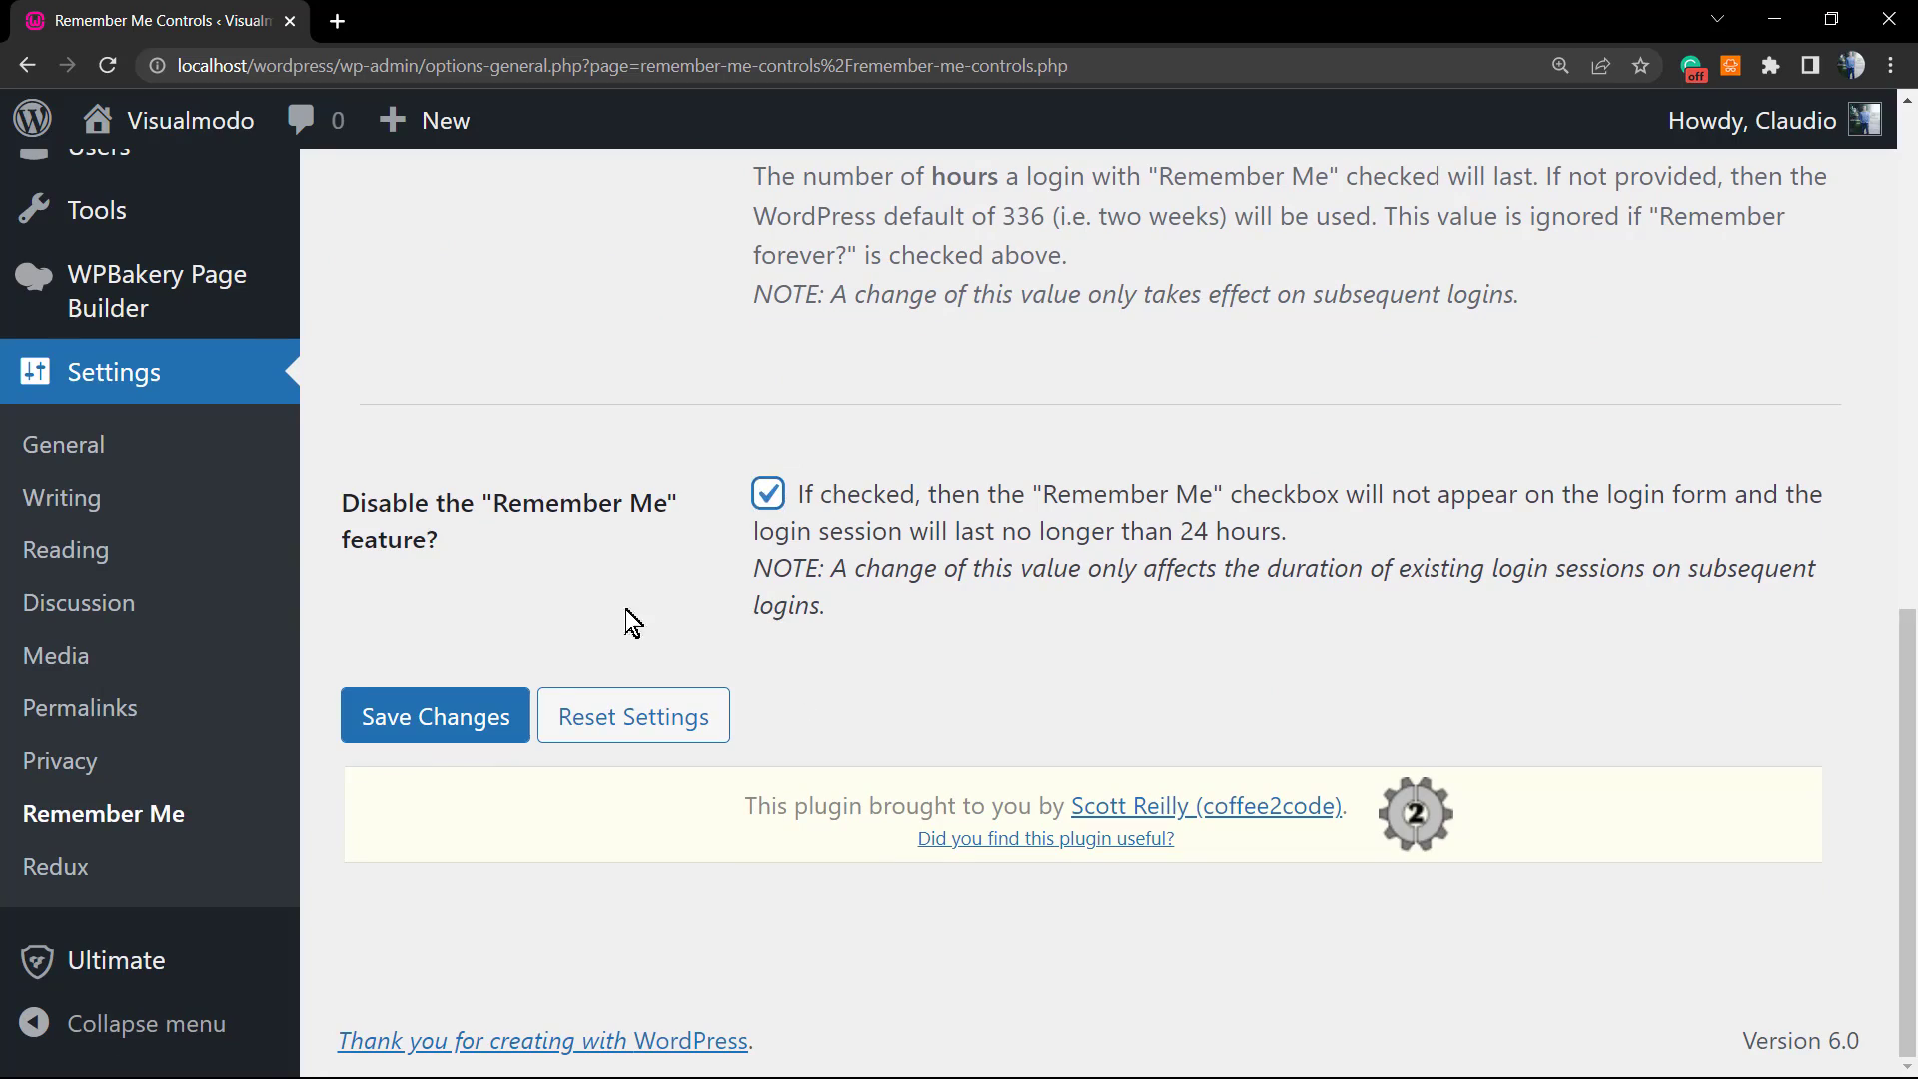
click(510, 739)
scroll(512, 745, up, 10)
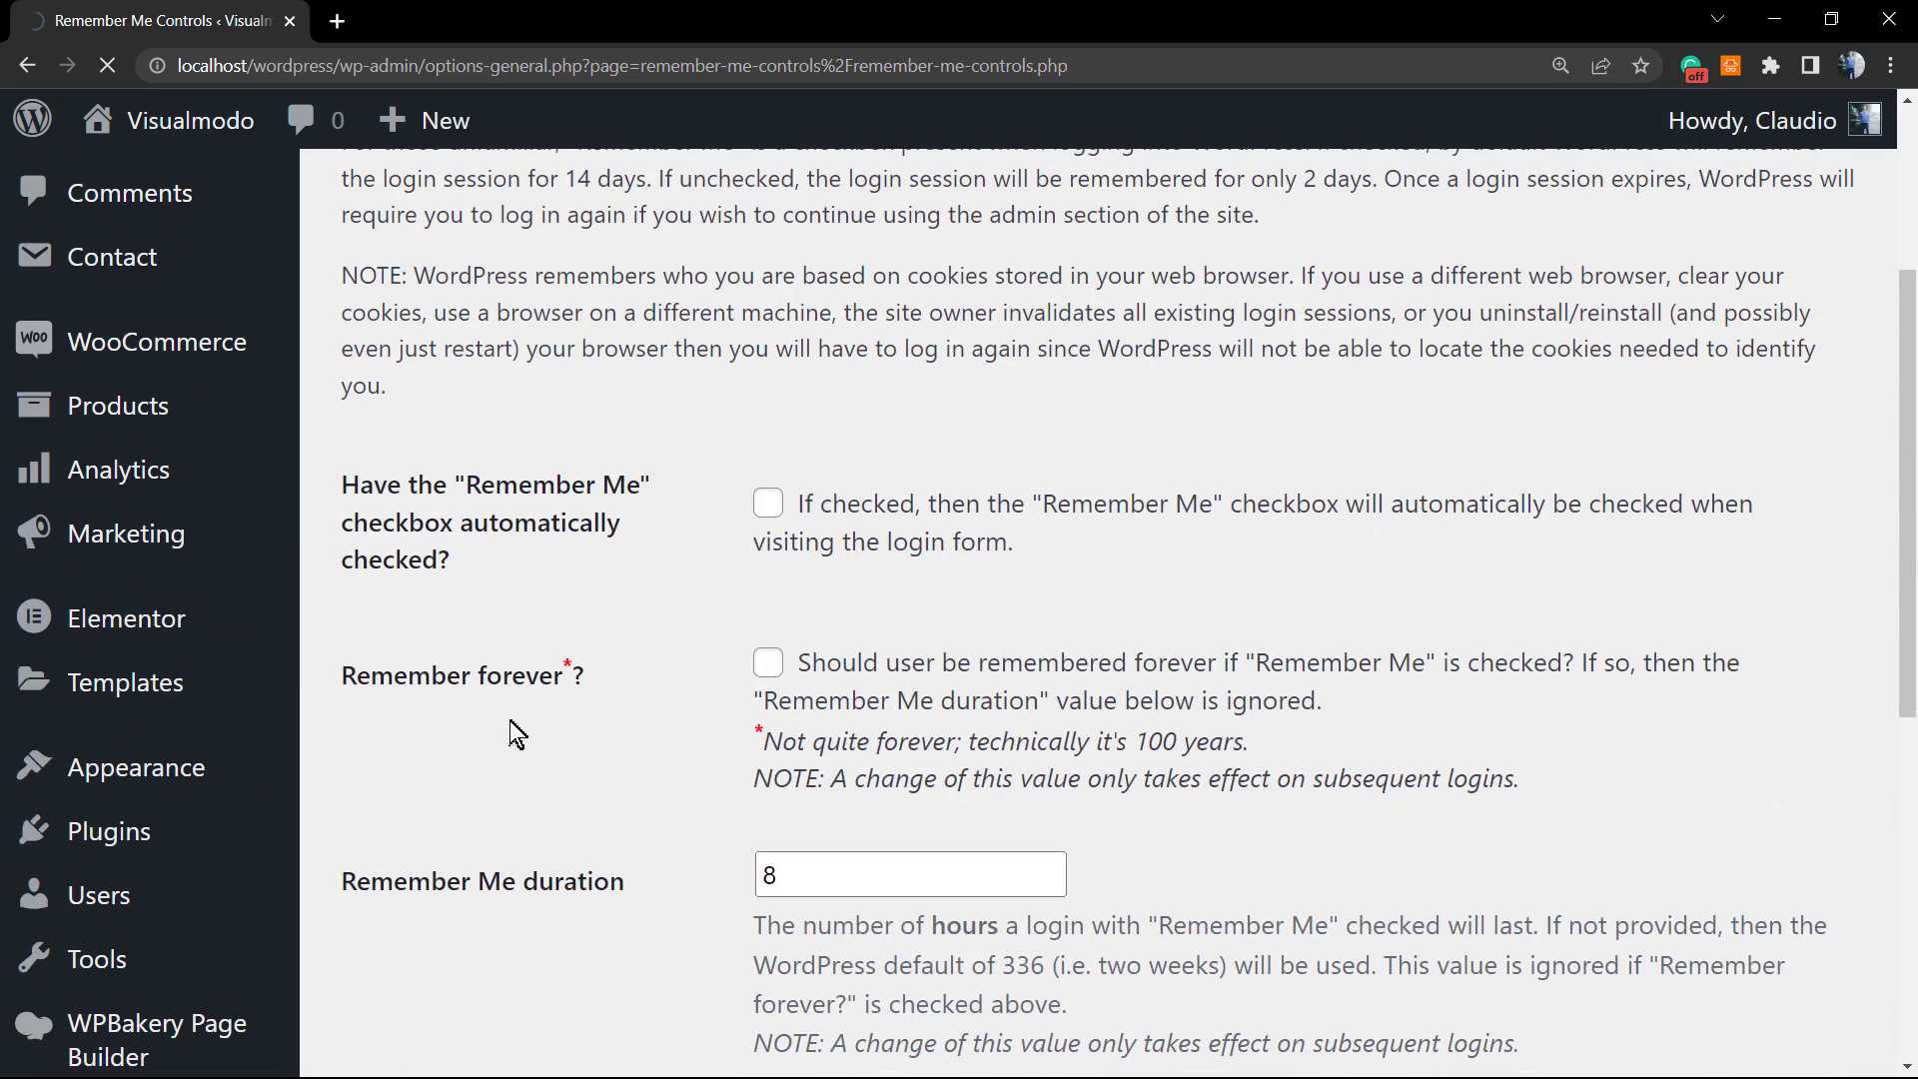
scroll(514, 729, down, 4)
scroll(520, 729, down, 7)
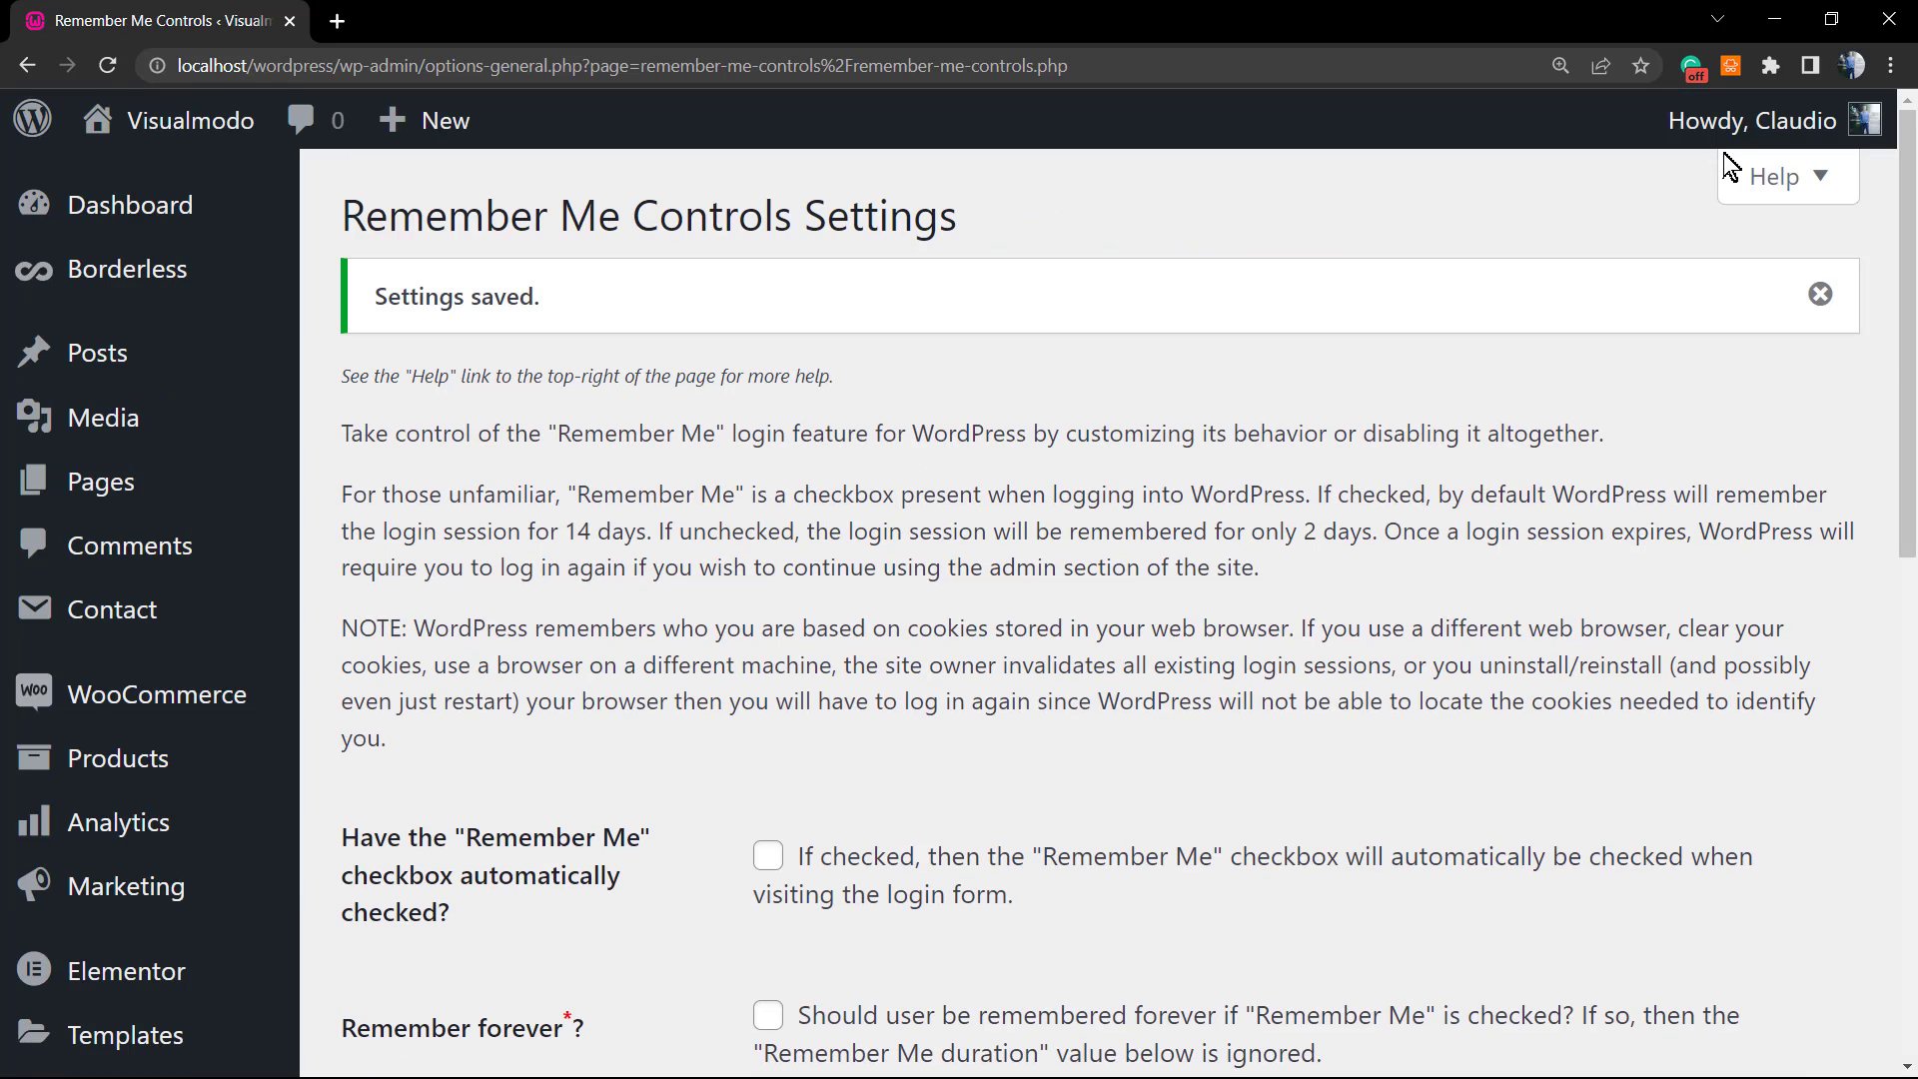
mouse_move(1758, 120)
click(1670, 319)
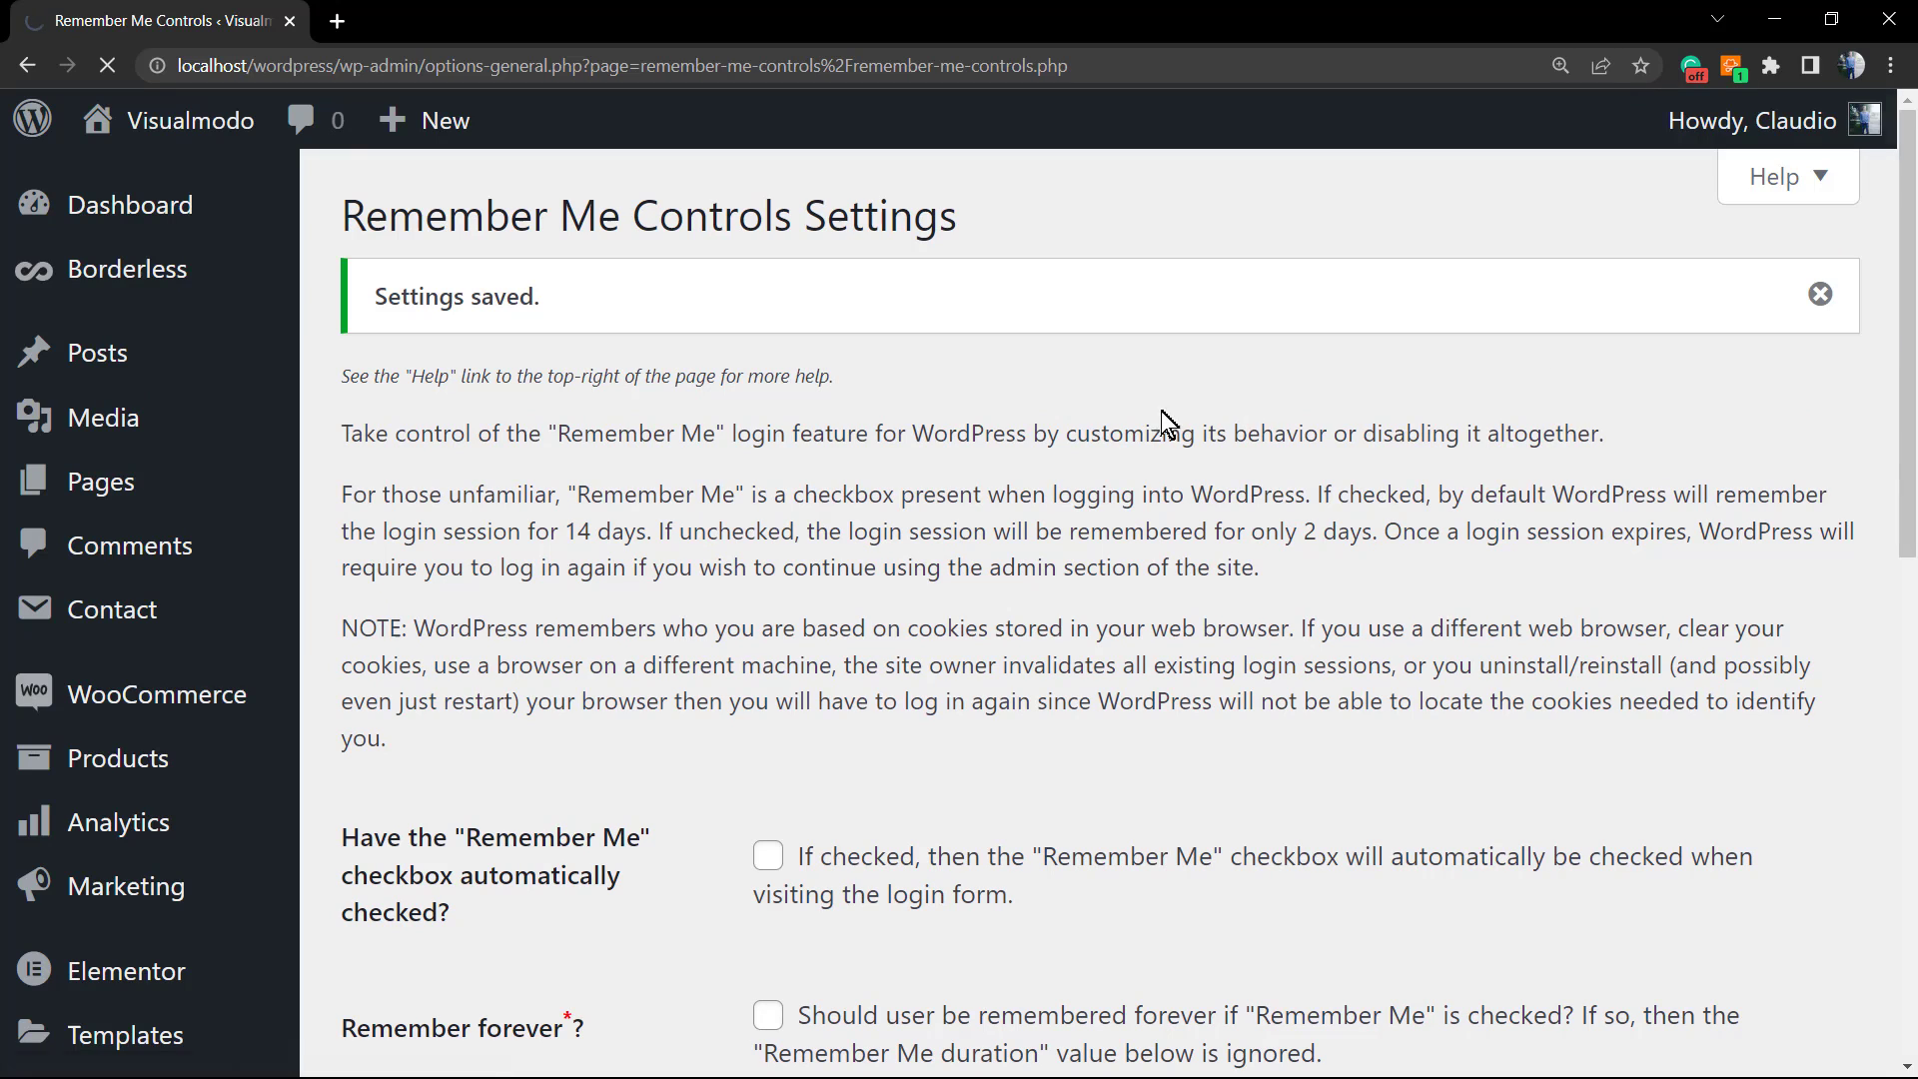